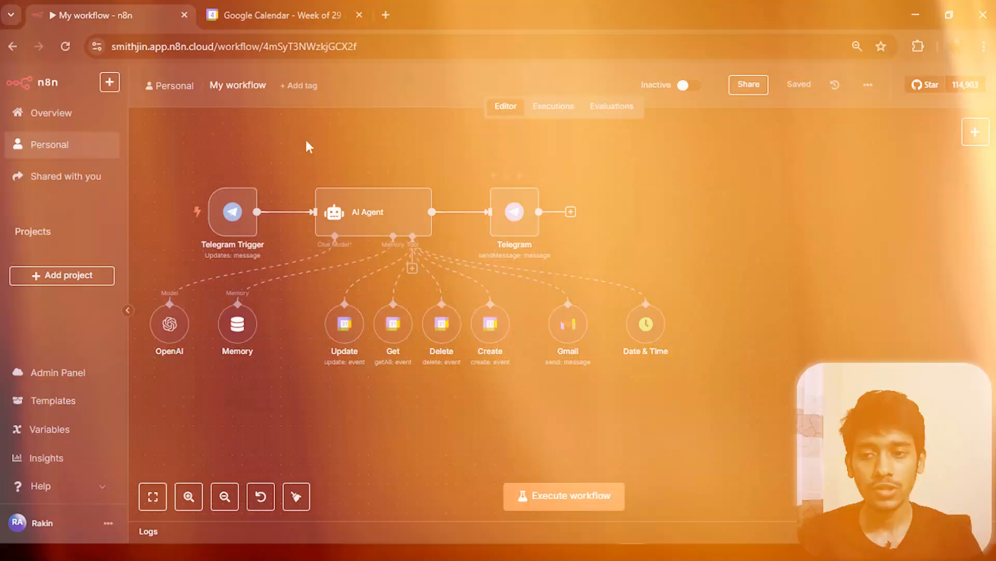
mouse_move(256, 173)
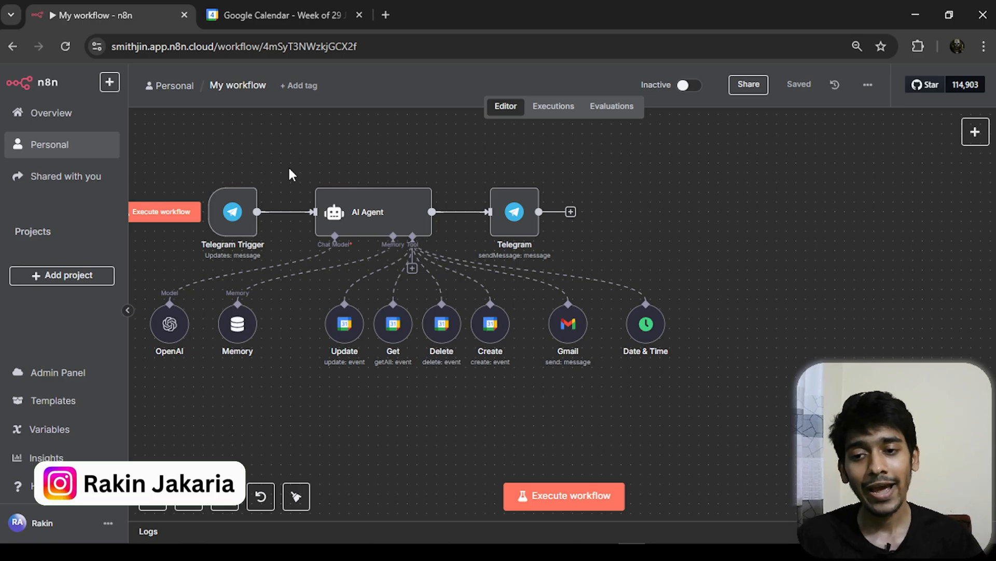
mouse_move(496, 200)
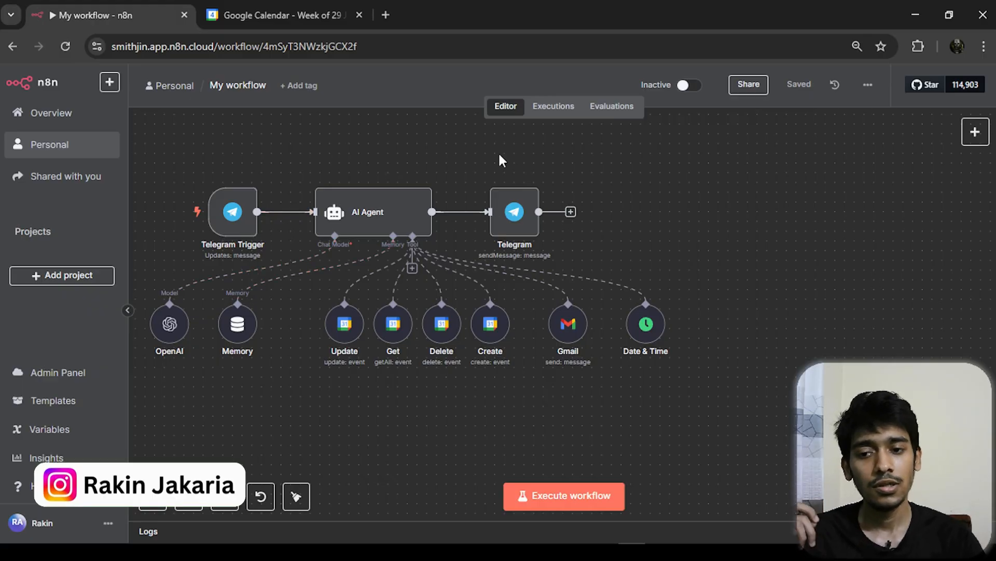
mouse_move(380, 222)
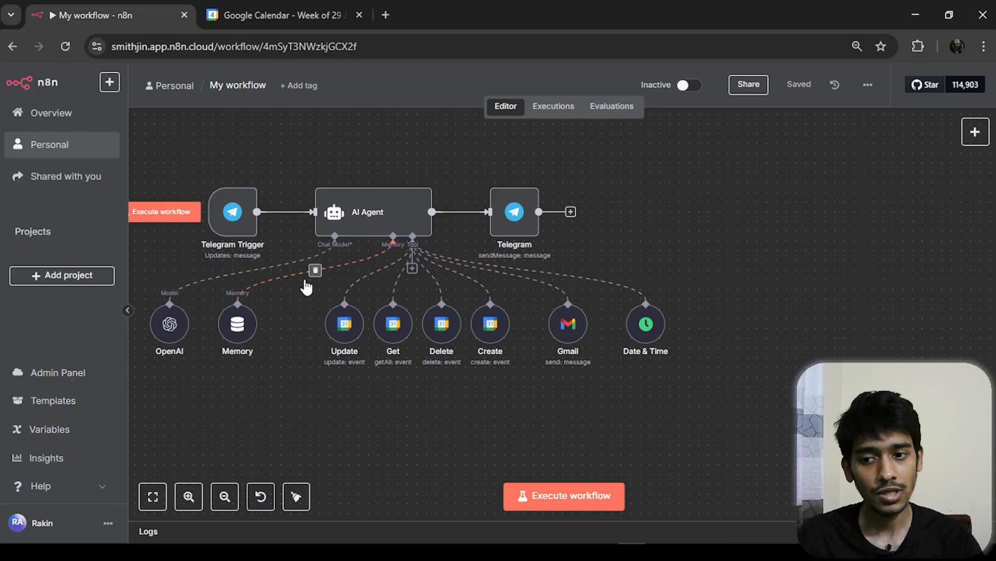
mouse_move(168, 342)
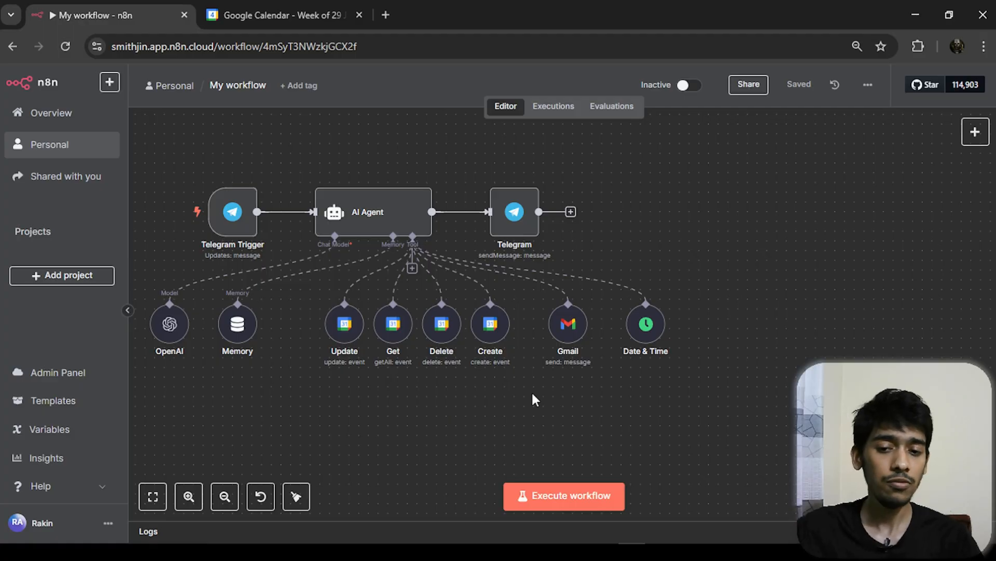
mouse_move(516, 363)
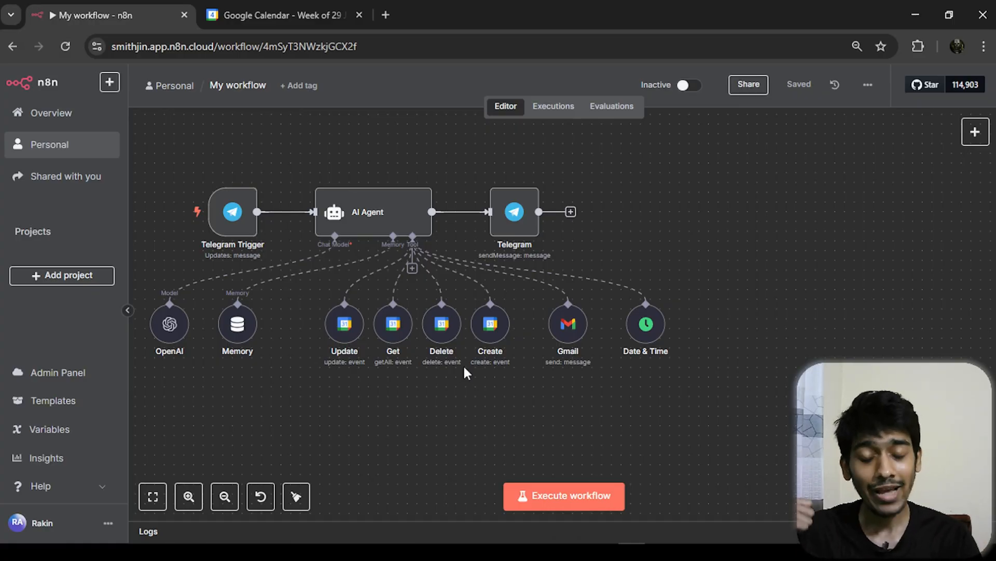
mouse_move(446, 358)
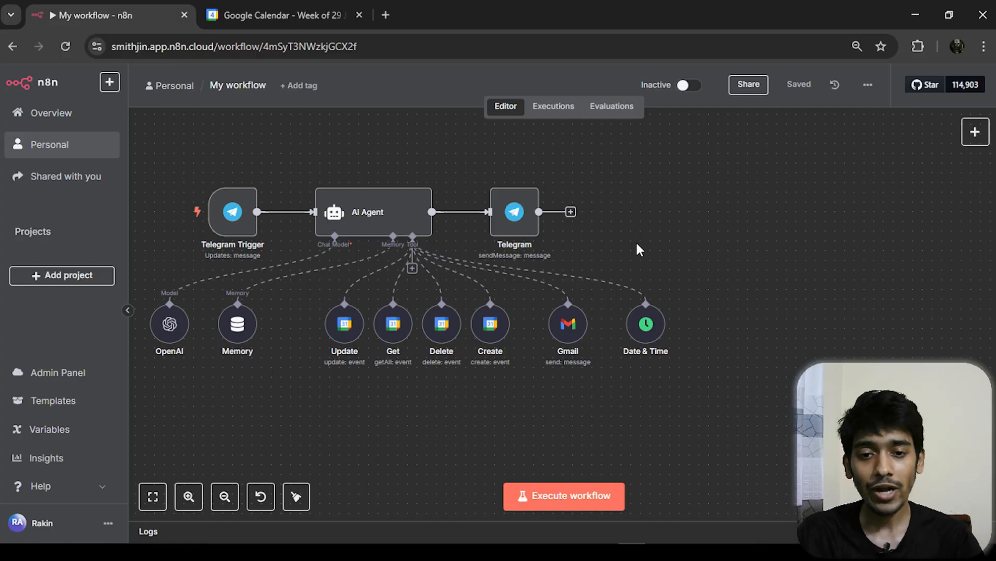
- Execute the Telegram assistant workflow so that it listens for a trigger event
left_click_drag(616, 232, 792, 260)
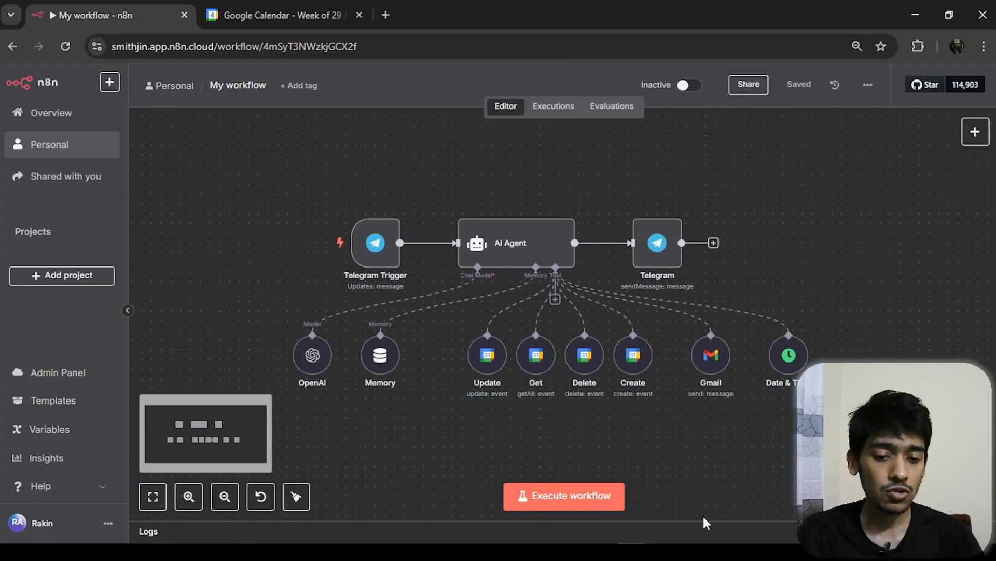
left_click(701, 551)
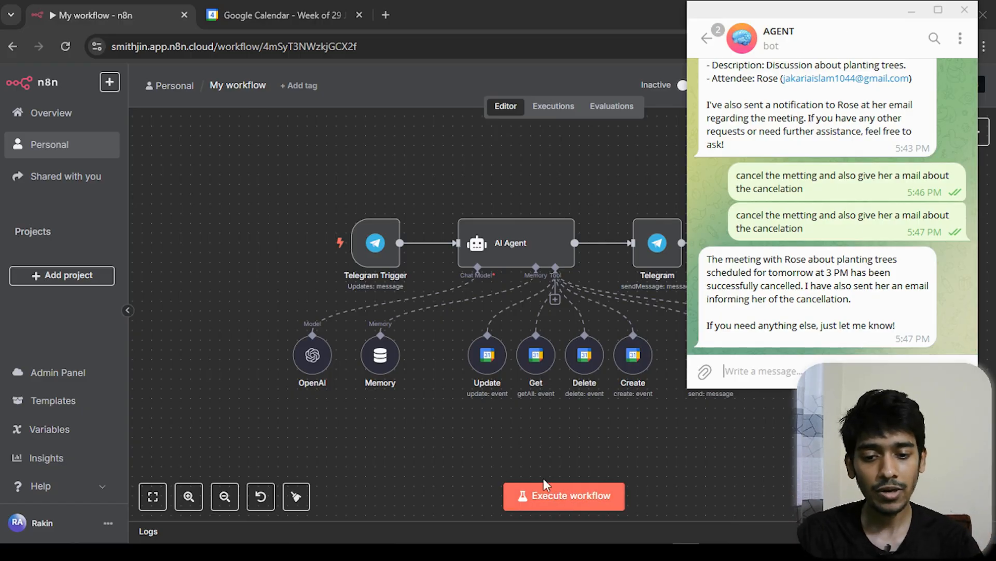
left_click(574, 516)
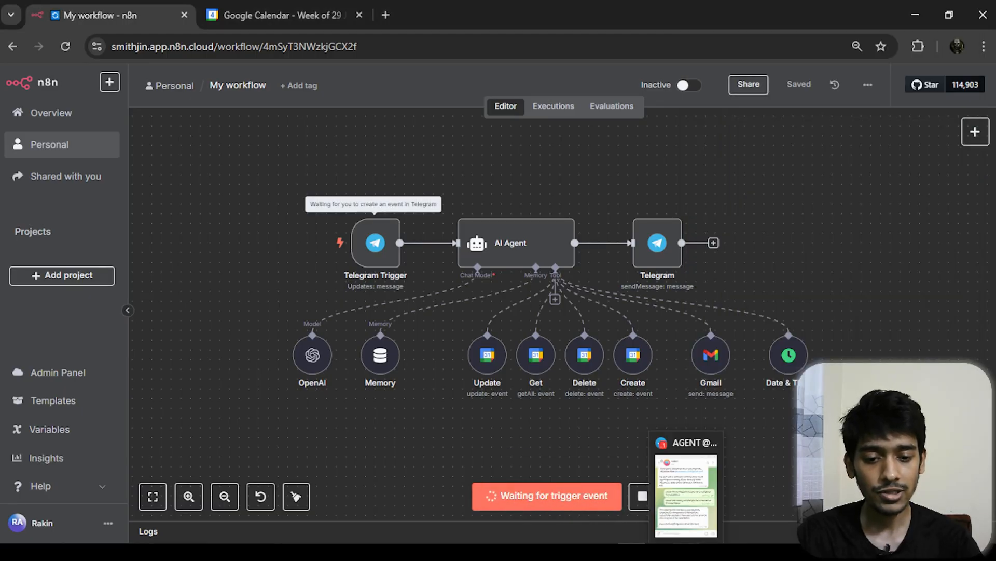
- In the Telegram AGENT chat, request a 30-minute meeting about planting trees tomorrow at 3 pm, with a notification to the guest's e-mail
left_click(686, 493)
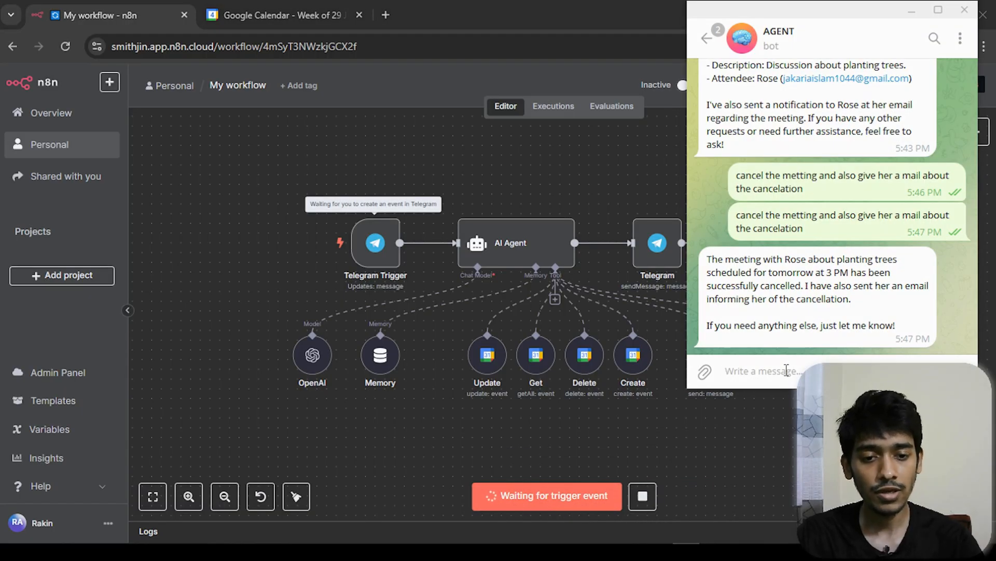
key("ctrl+v")
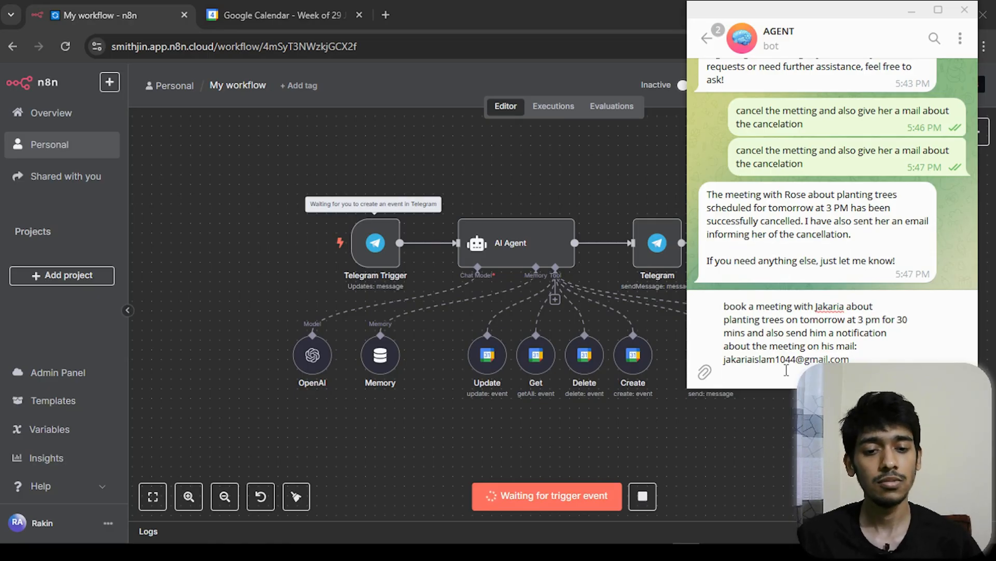
key("Return")
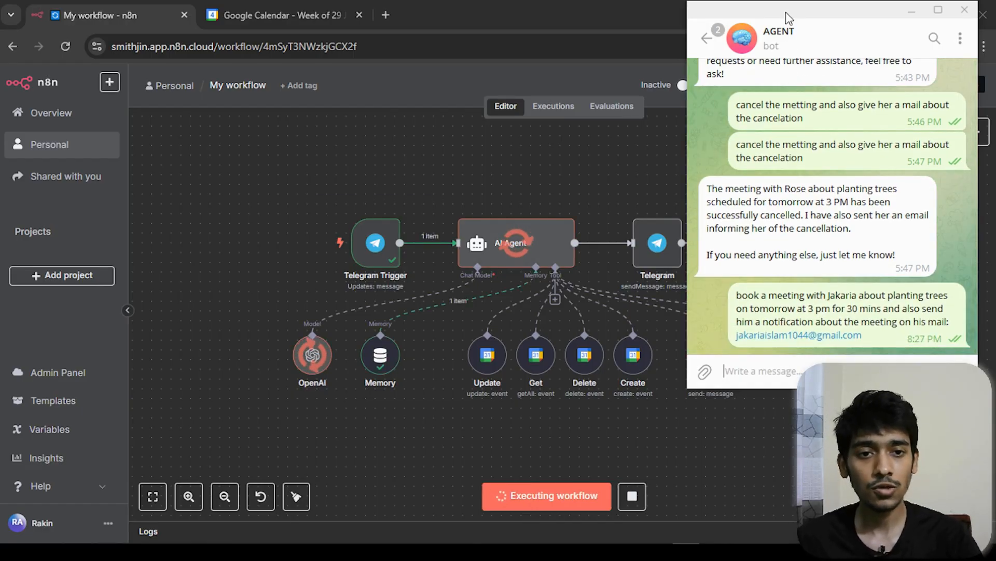
- Move the Telegram chat window off the running workflow and add a heart reaction to the bot's scheduling reply
left_click_drag(789, 18, 81, 37)
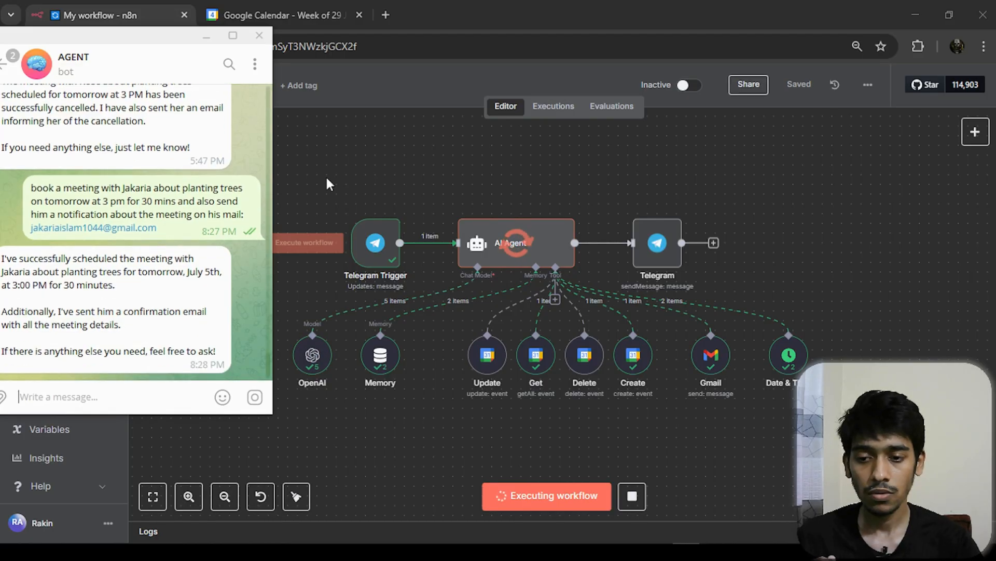
left_click_drag(151, 45, 348, 50)
double_click(394, 310)
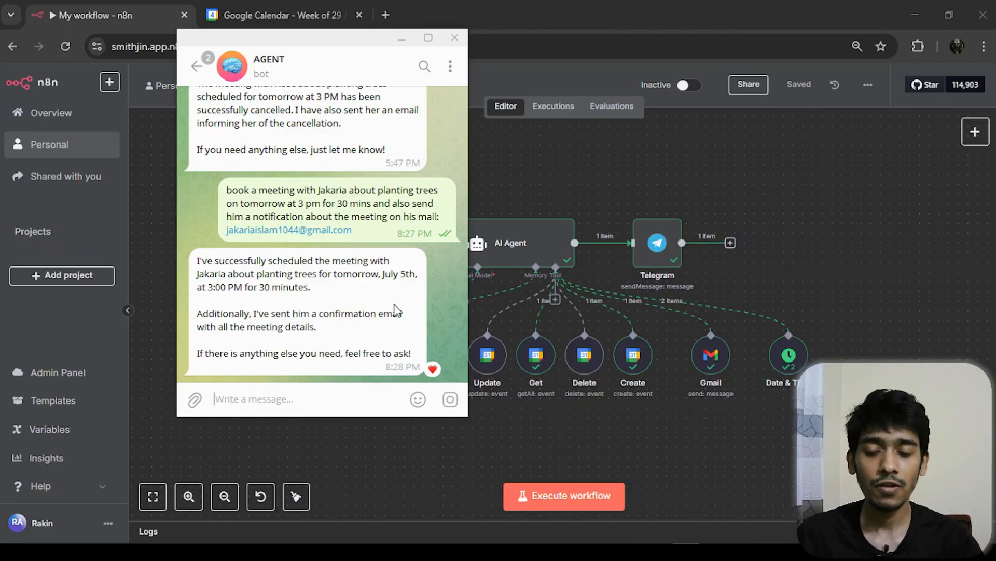
- Switch to Google Calendar and open the planting trees meeting on Saturday 5 July at 3 PM
left_click(287, 12)
scroll(763, 356, "up", 5)
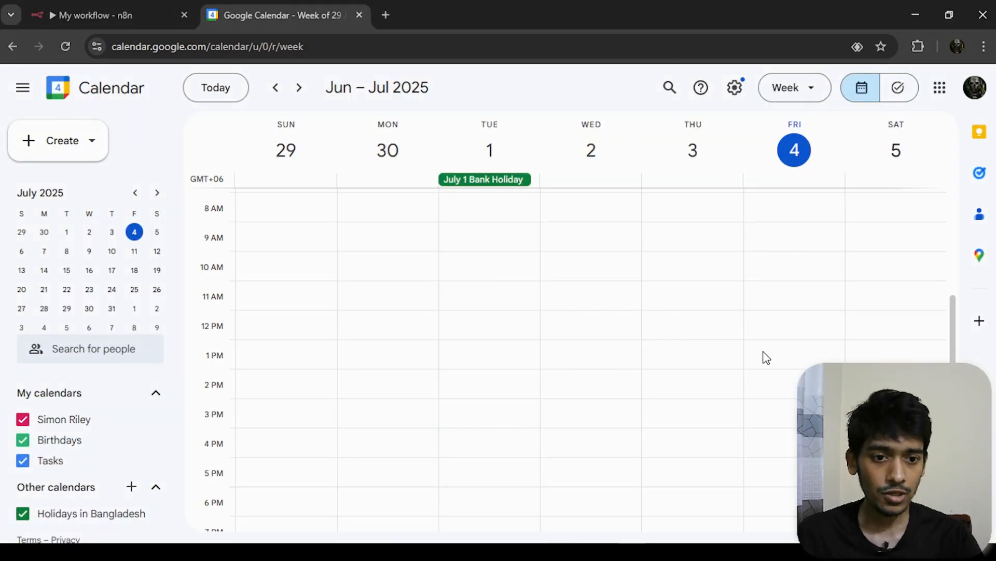
scroll(779, 311, "down", 3)
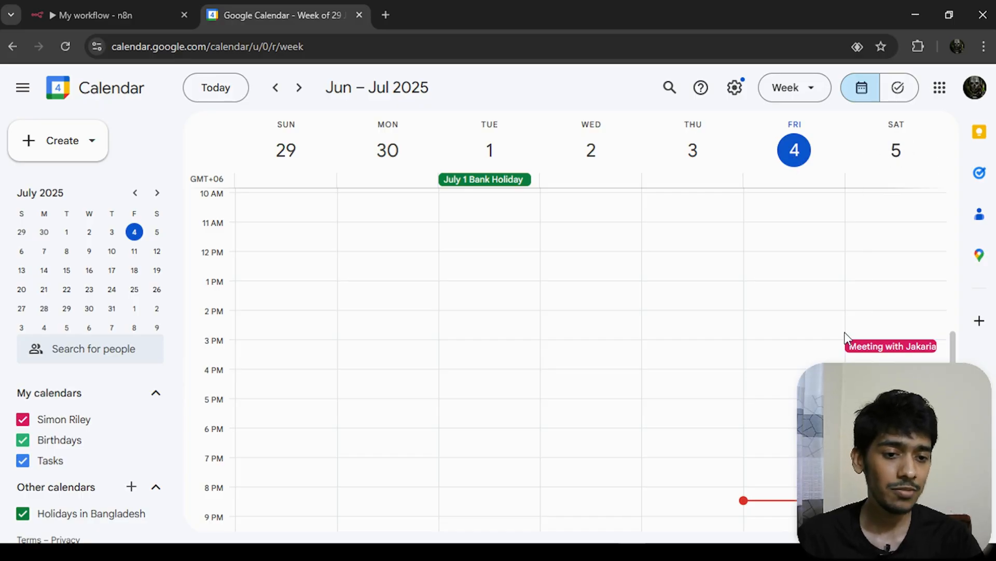
left_click(901, 346)
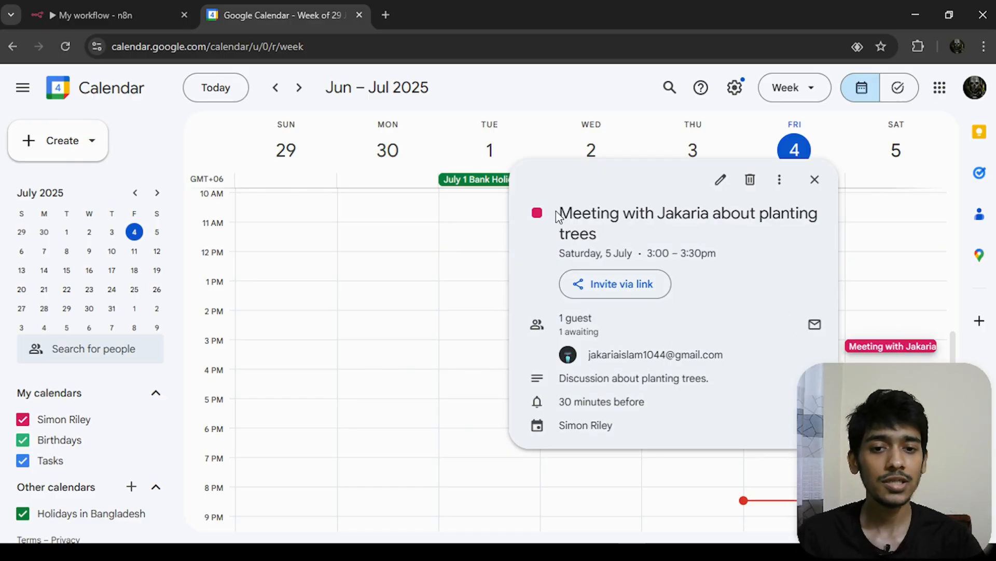
- Check the meeting's title, time, guest, description, reminder and calendar owner, and close its details
left_click_drag(557, 215, 769, 233)
left_click(650, 241)
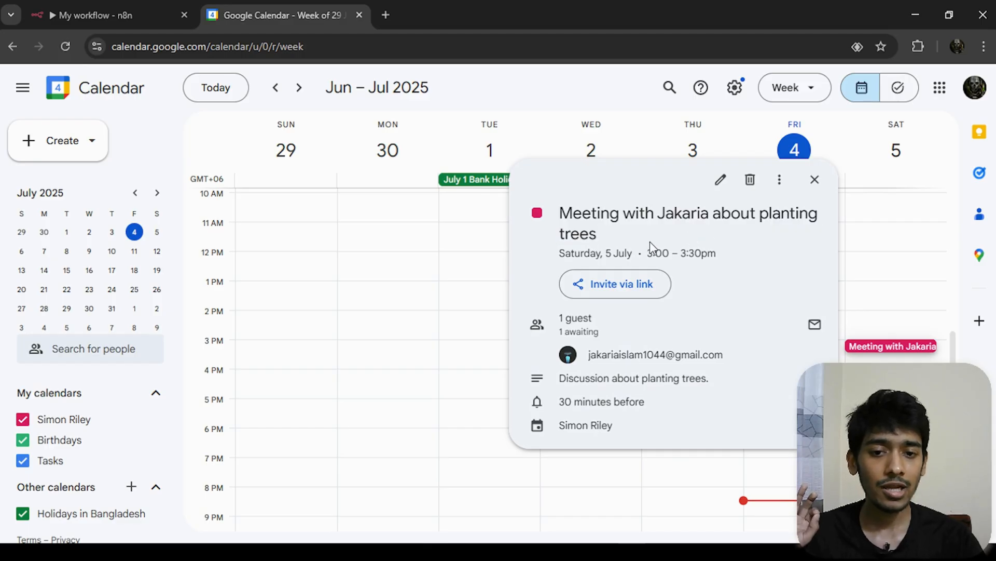
left_click_drag(611, 256, 721, 258)
left_click(769, 274)
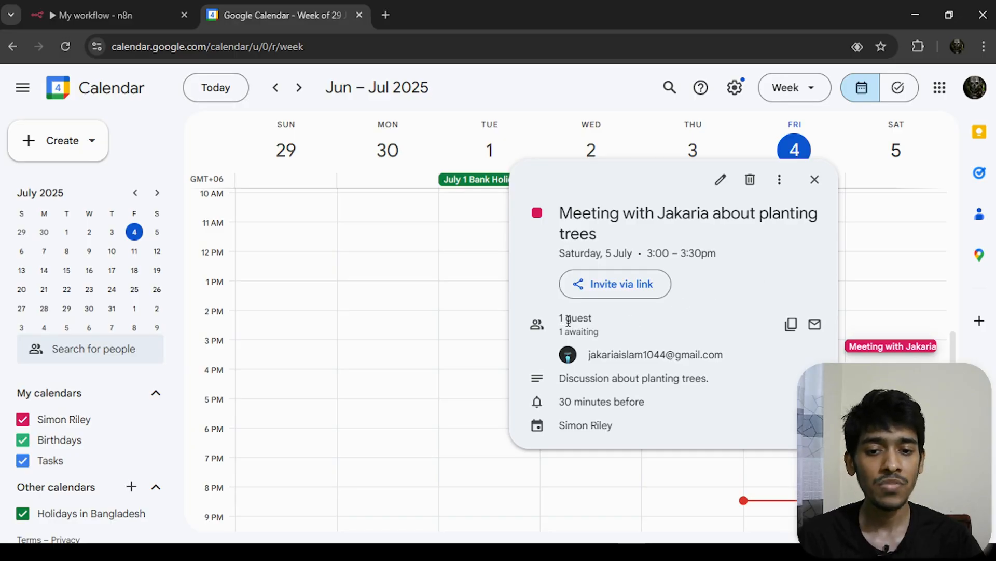
left_click_drag(724, 357, 600, 344)
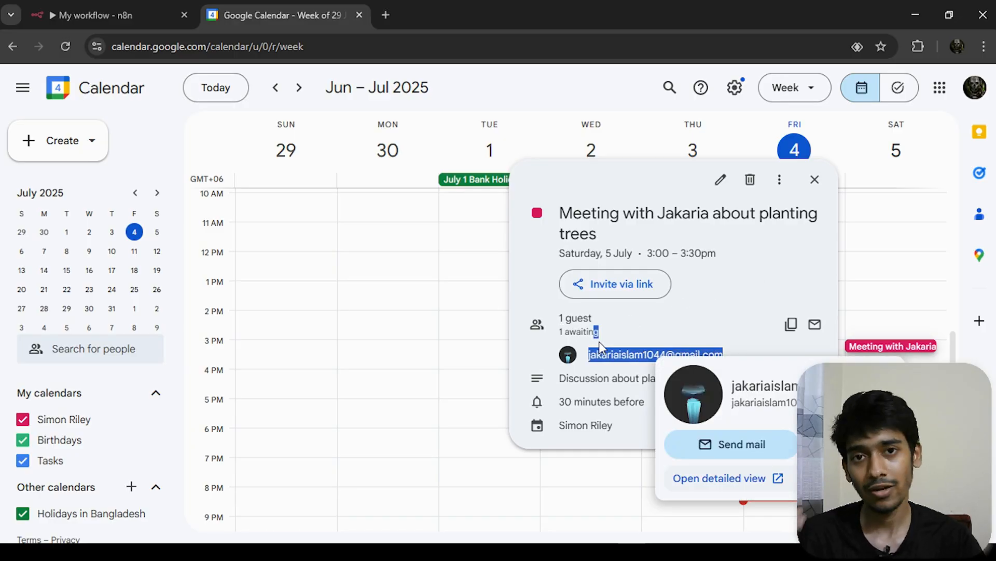
left_click(641, 353)
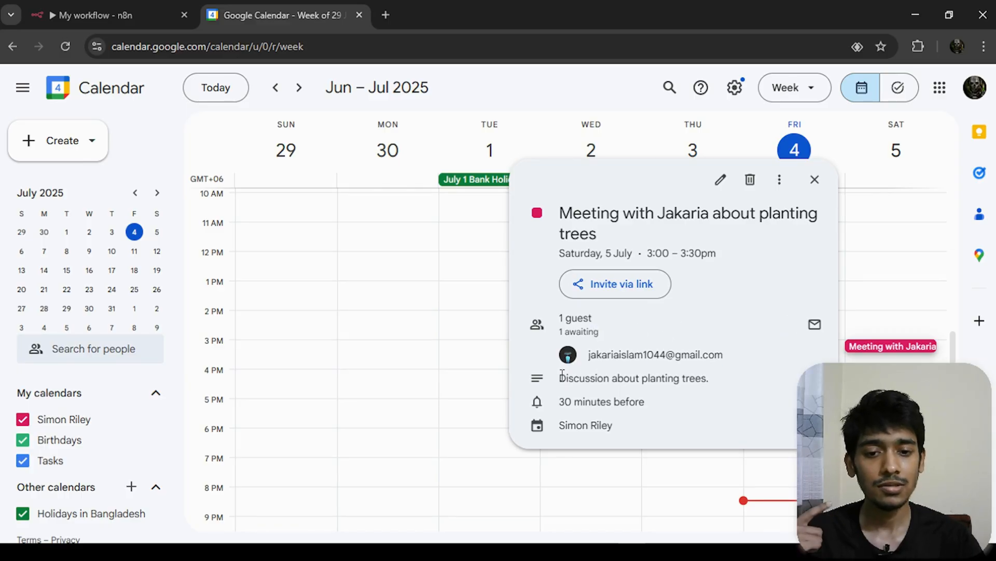
left_click_drag(563, 374, 720, 390)
left_click(732, 389)
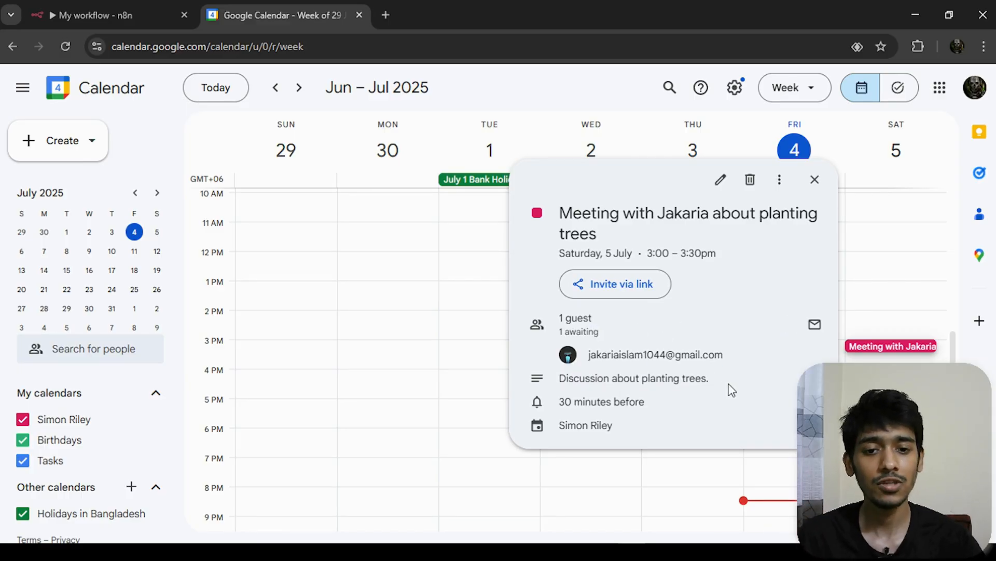
left_click_drag(607, 397, 550, 400)
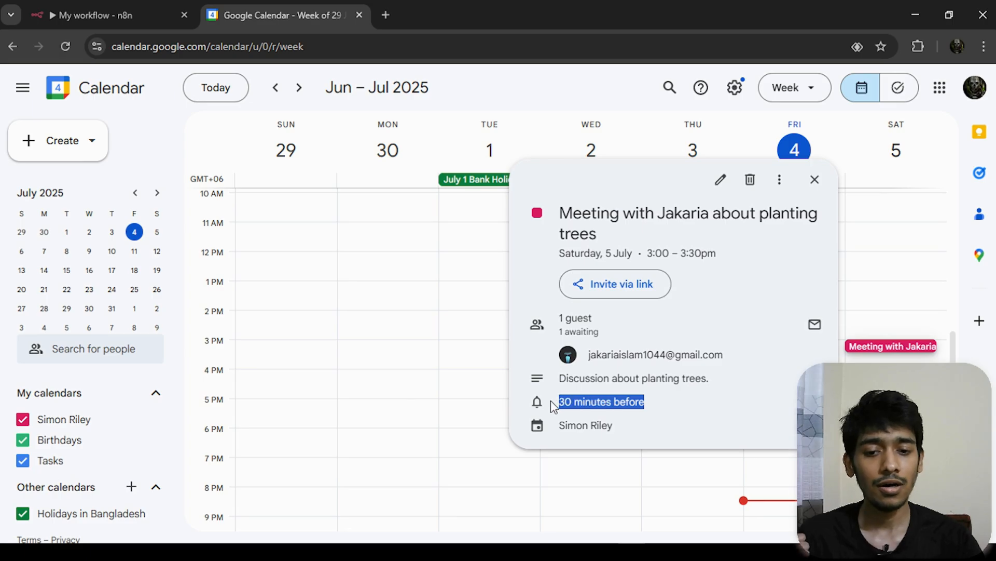
left_click(546, 400)
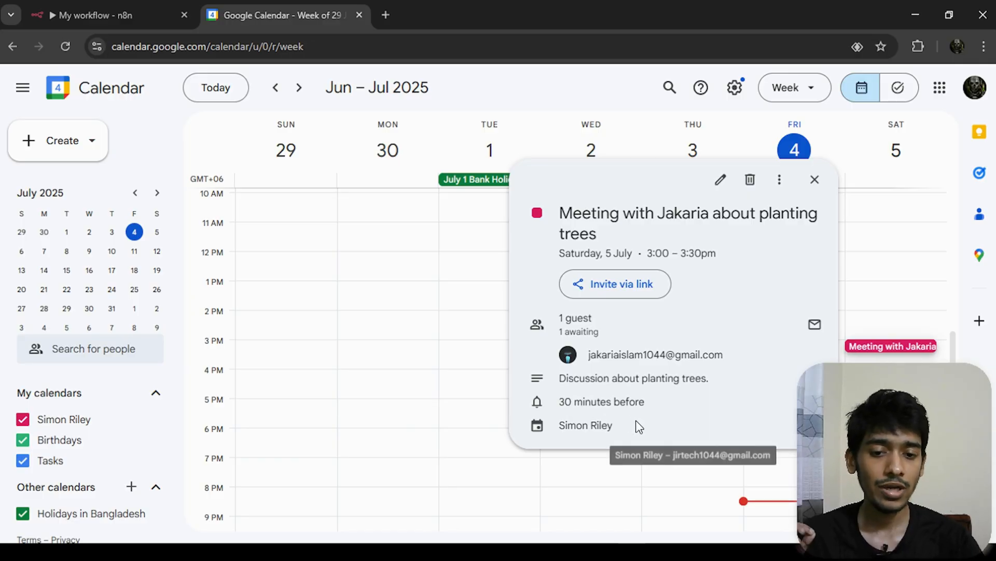
left_click_drag(637, 424, 550, 425)
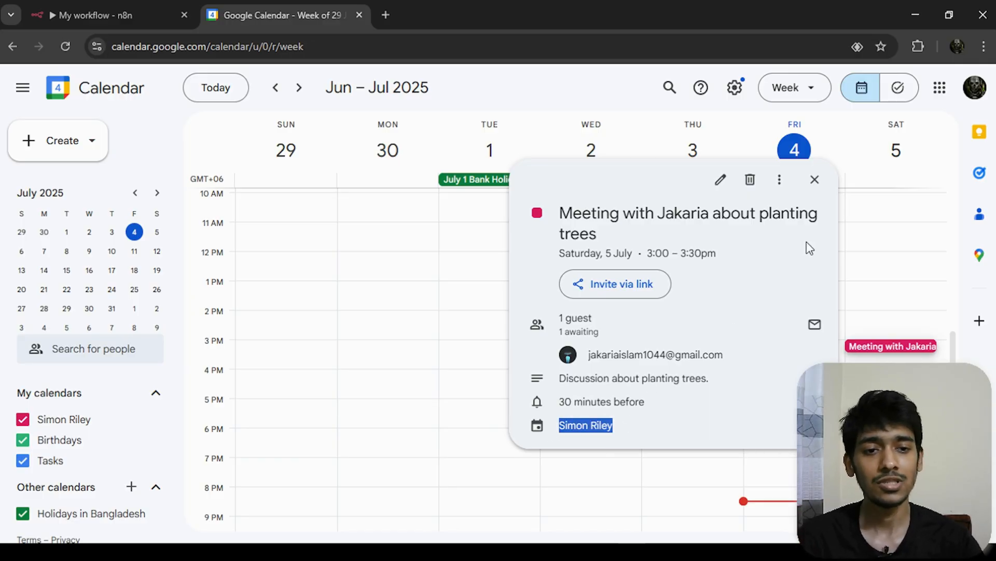
left_click(814, 180)
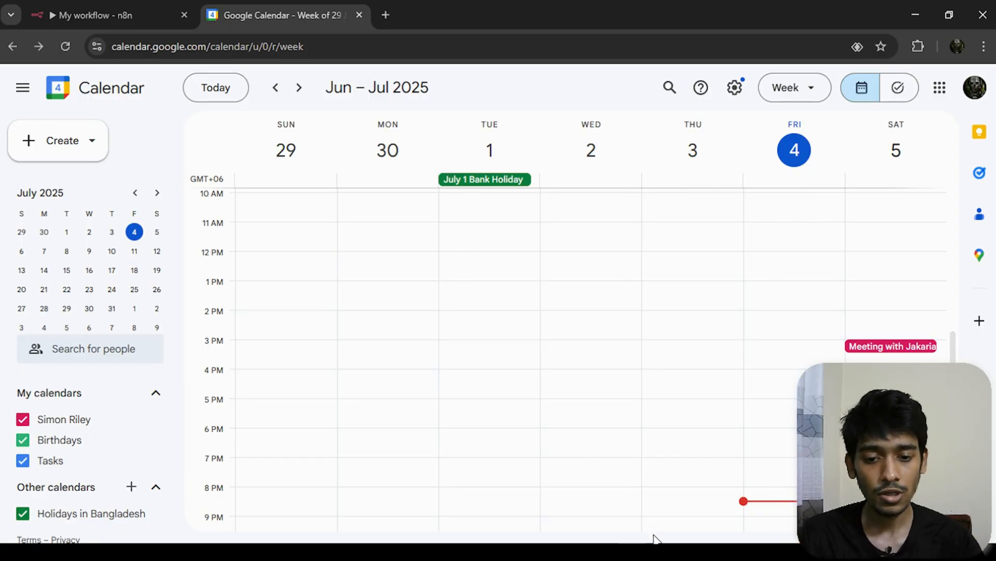
- Switch to the guest's Gmail inbox and open the "Meeting Confirmation: Planting Trees Discussion" email
mouse_move(654, 538)
left_click(620, 516)
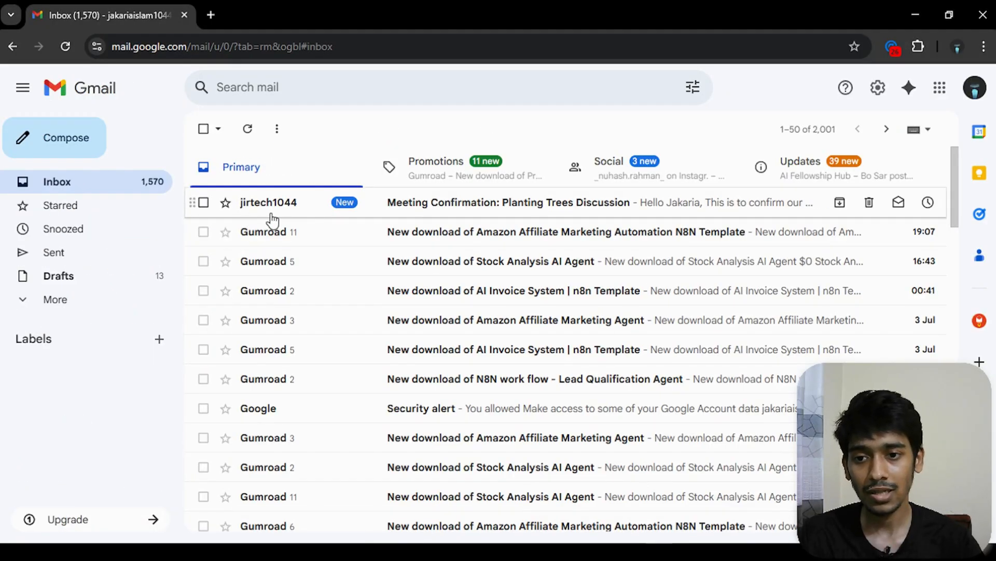
left_click(456, 209)
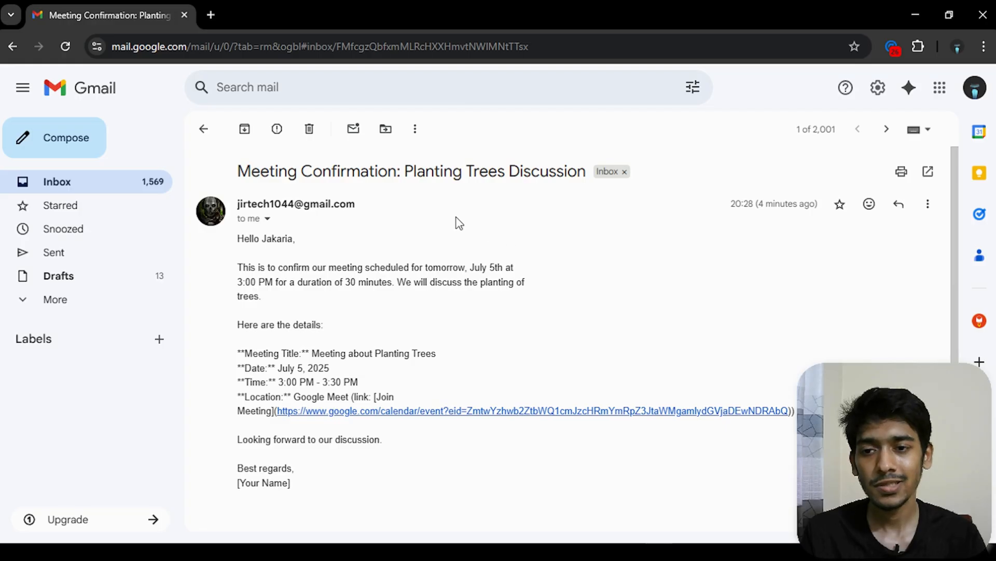
- Read the confirmation email's subject, greeting, meeting title, date, time and location
left_click_drag(234, 176, 593, 188)
left_click(554, 212)
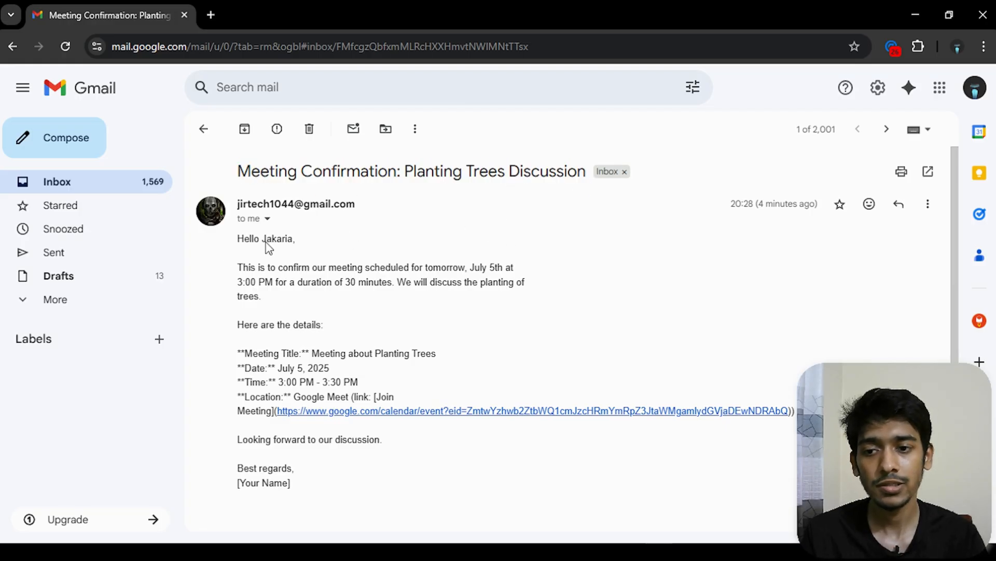
left_click_drag(239, 245, 419, 264)
left_click(289, 264)
left_click(450, 262)
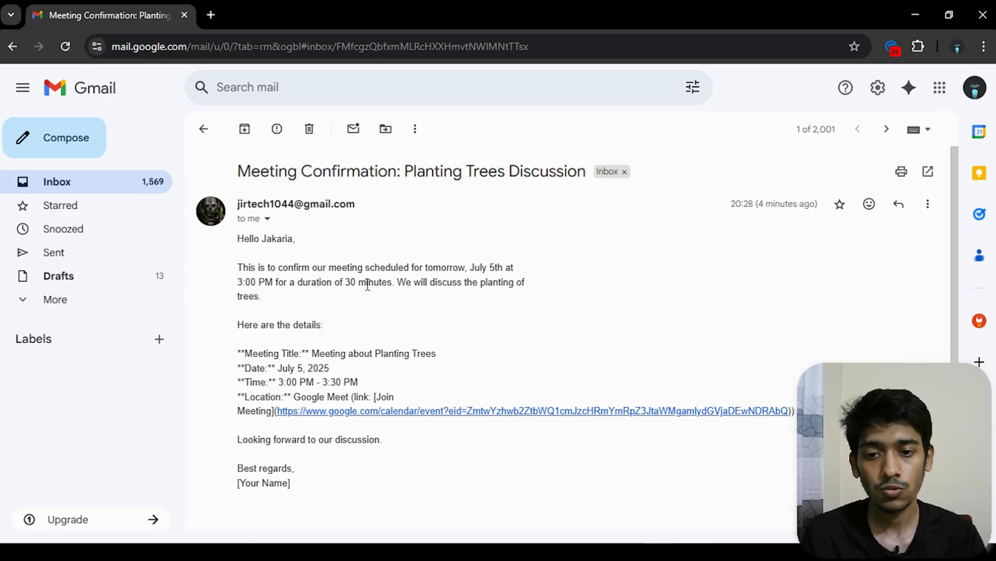
scroll(254, 296, "down", 1)
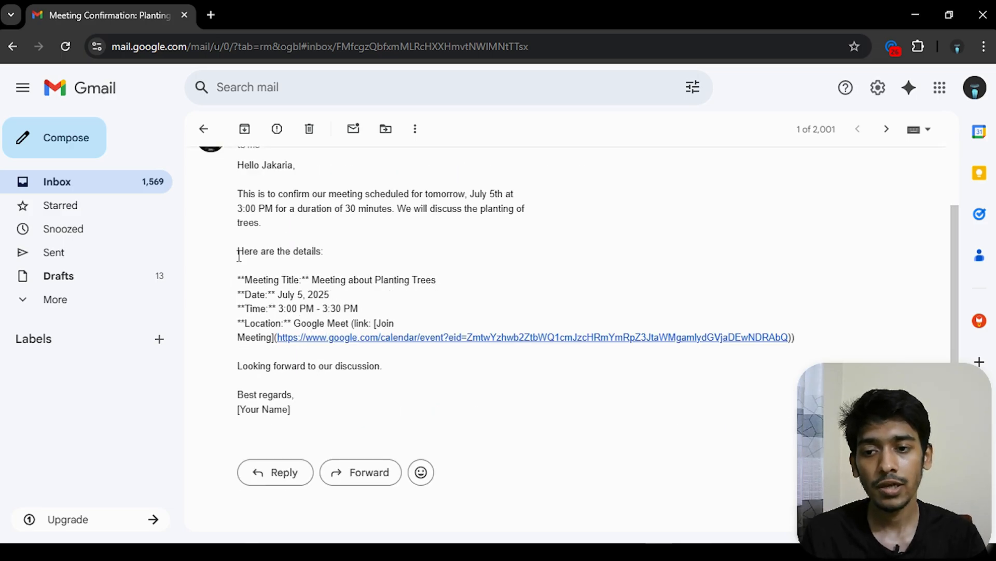
left_click_drag(239, 251, 516, 280)
left_click(330, 276)
left_click(517, 280)
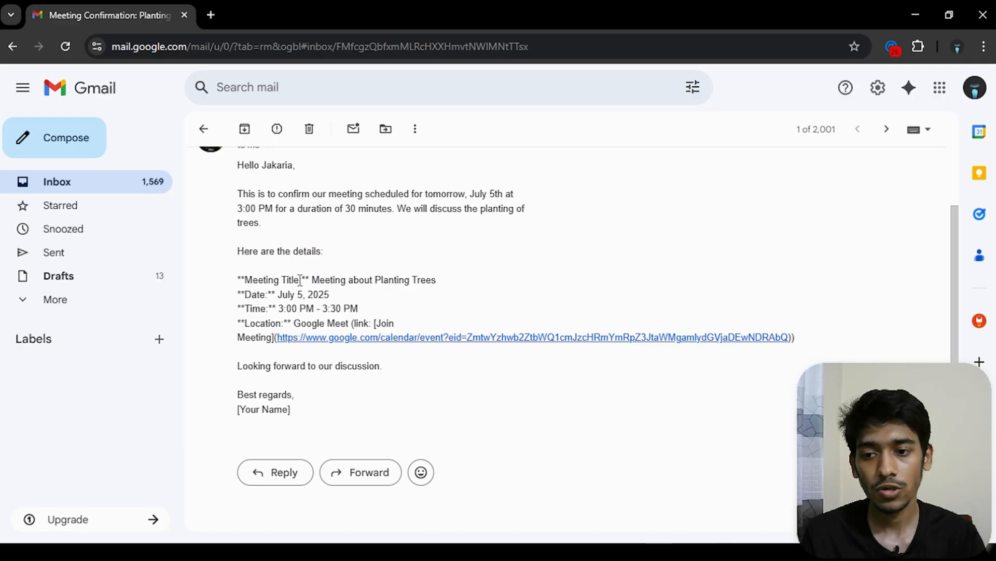
left_click_drag(279, 294, 411, 300)
left_click(411, 300)
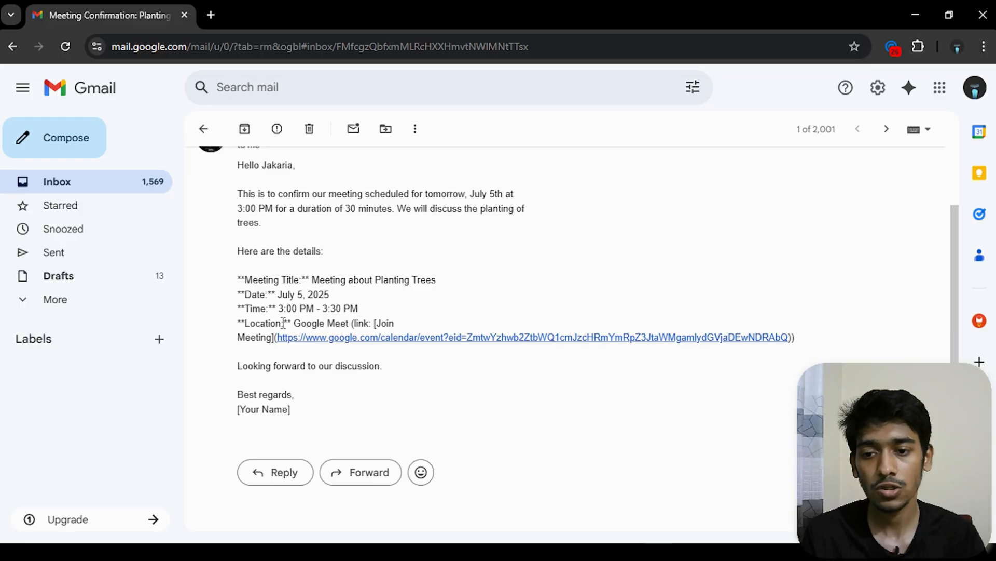
- Open the calendar event link in the confirmation email to view the invitation, and return to the message
left_click(359, 338)
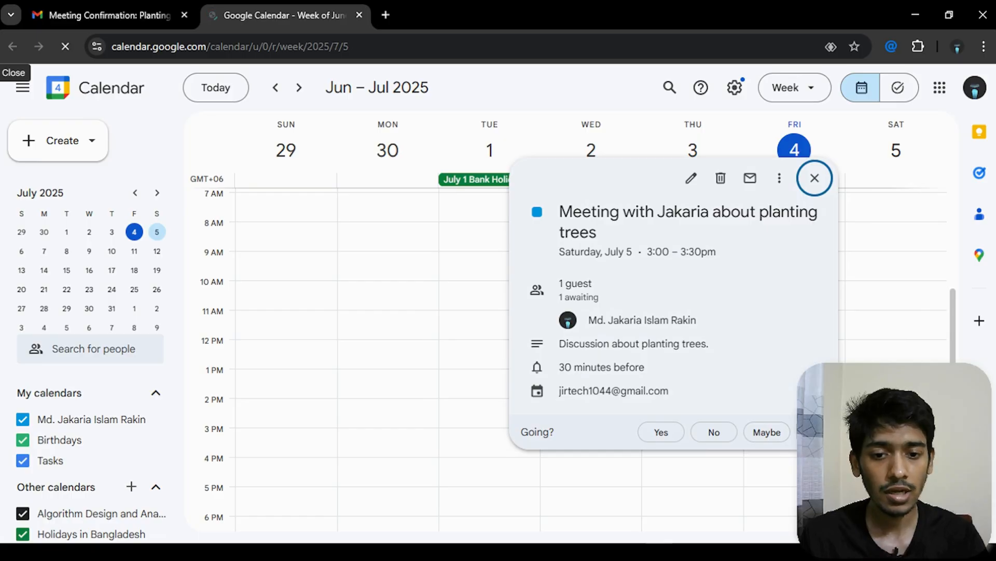
left_click(109, 7)
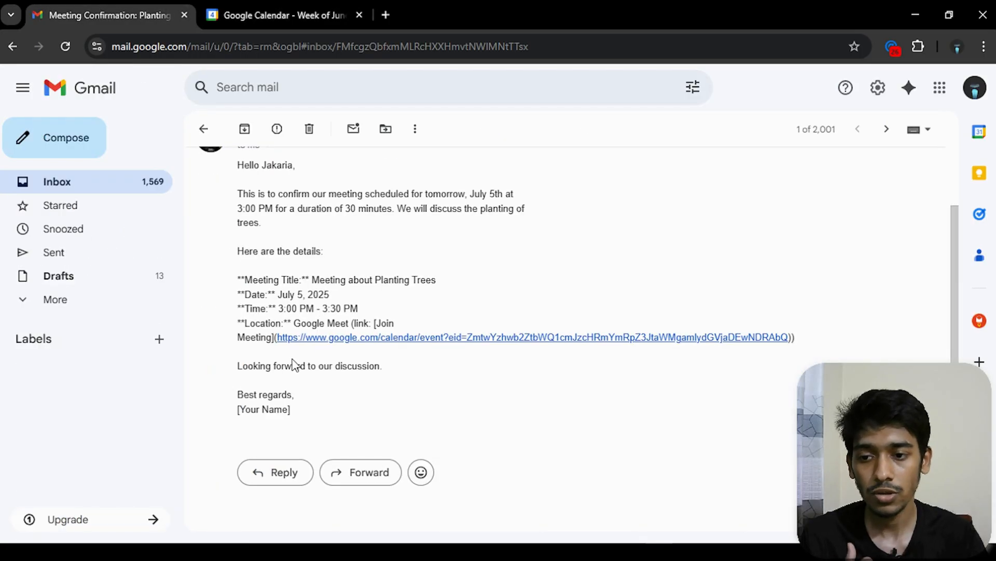
- Read the confirmation email's closing line and its signature placeholder
left_click_drag(247, 367, 368, 371)
left_click(385, 371)
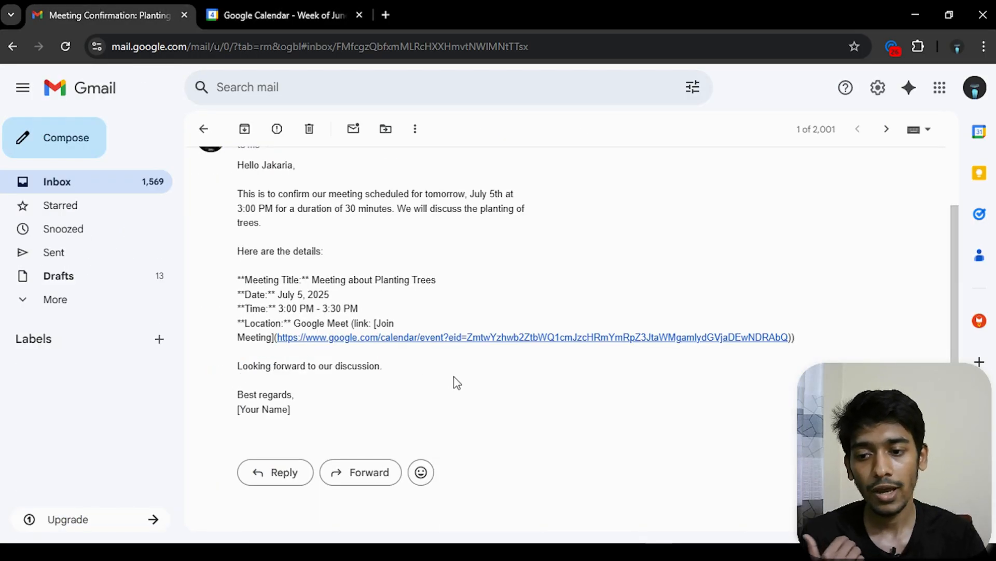
left_click_drag(238, 393, 229, 413)
left_click(322, 415)
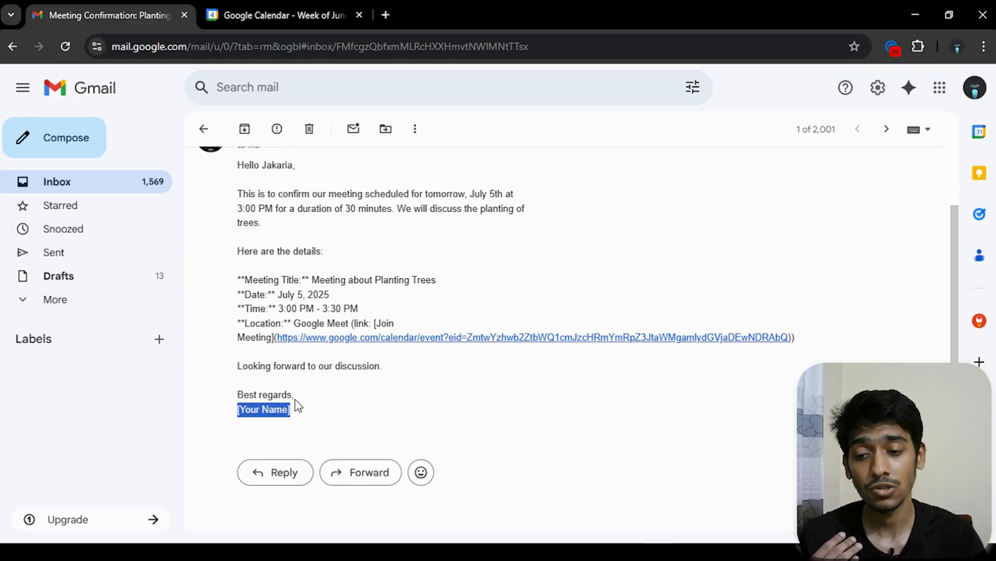
left_click(305, 418)
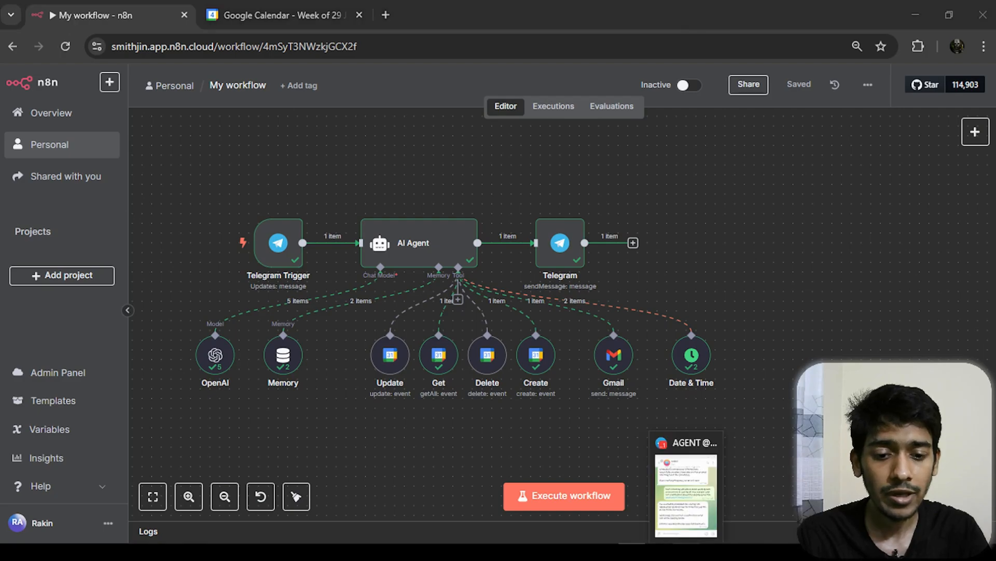
- Execute the n8n workflow and ask the AGENT bot in Telegram "do I have any meeting tomorrow?"
left_click(769, 373)
type("do I have any m")
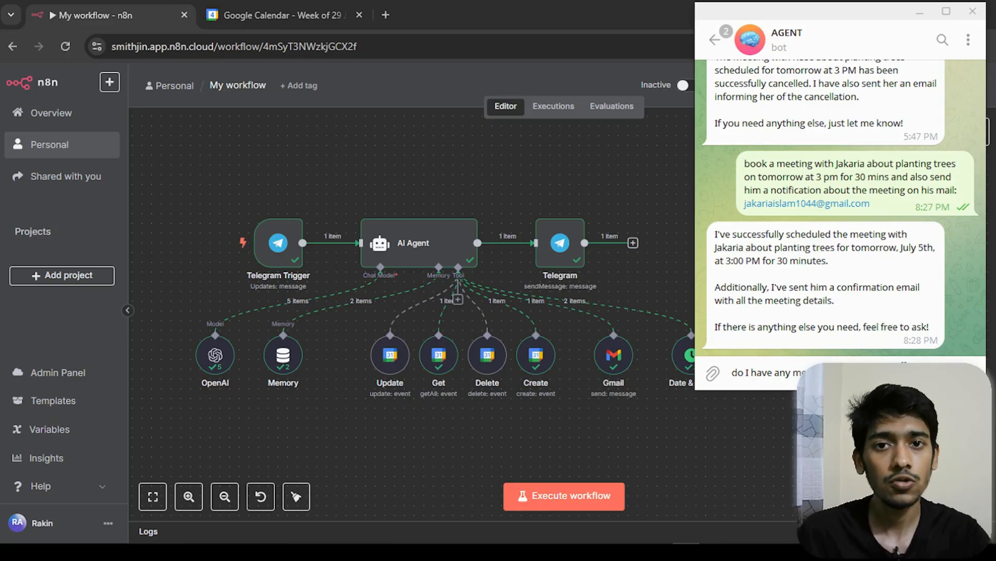
left_click(592, 501)
left_click(592, 496)
key("alt+Tab")
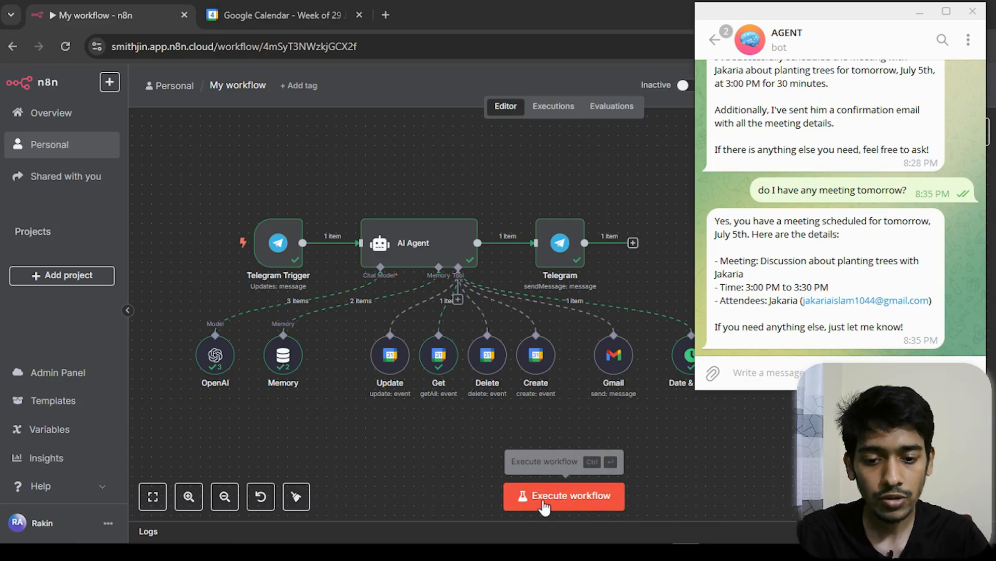
- Execute the workflow again and message the bot to move tomorrow's meeting to today at the same time and email the guest about the update
left_click(565, 496)
key("alt+Tab")
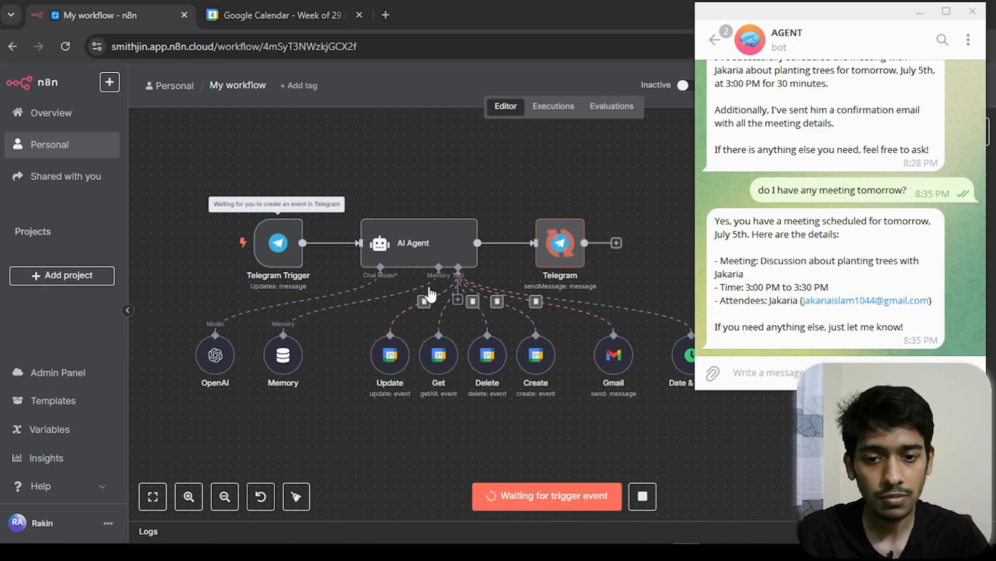
type("please replace the meeting from tomorrow to today at the same time and also send a mail to Jakaria about the update.")
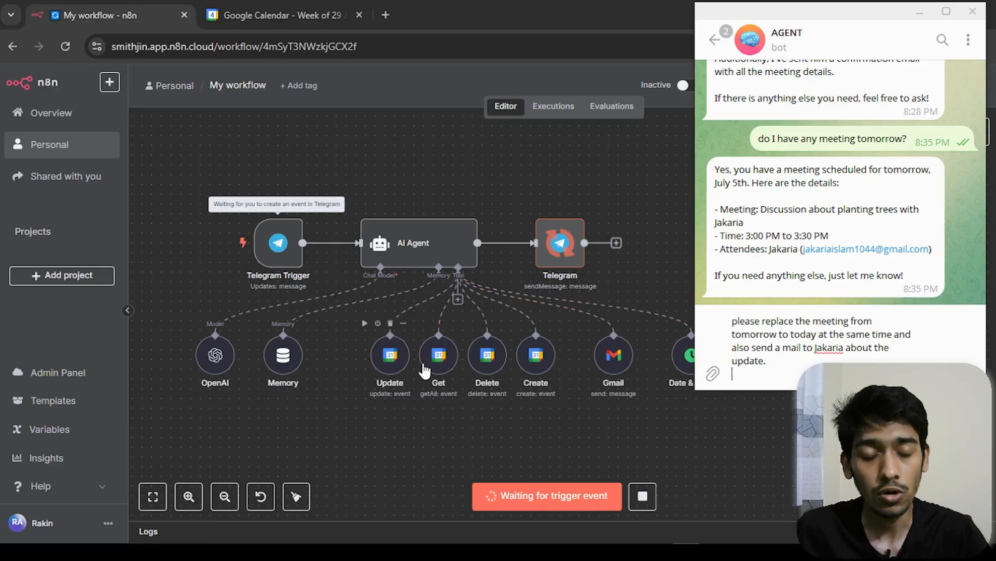
key("Return")
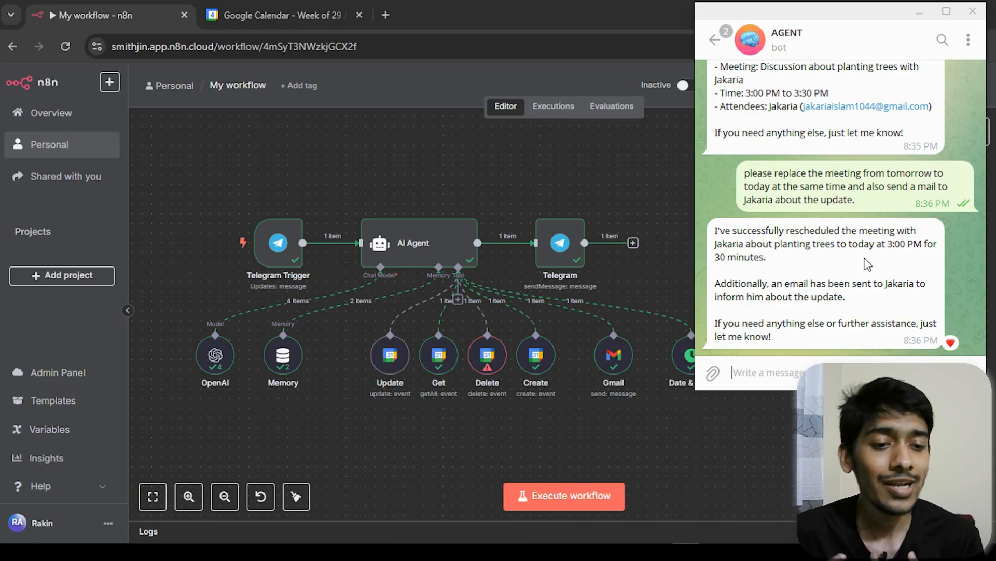
- Switch to Google Calendar, open the planting trees meeting on Friday, and check its date and time
left_click(266, 10)
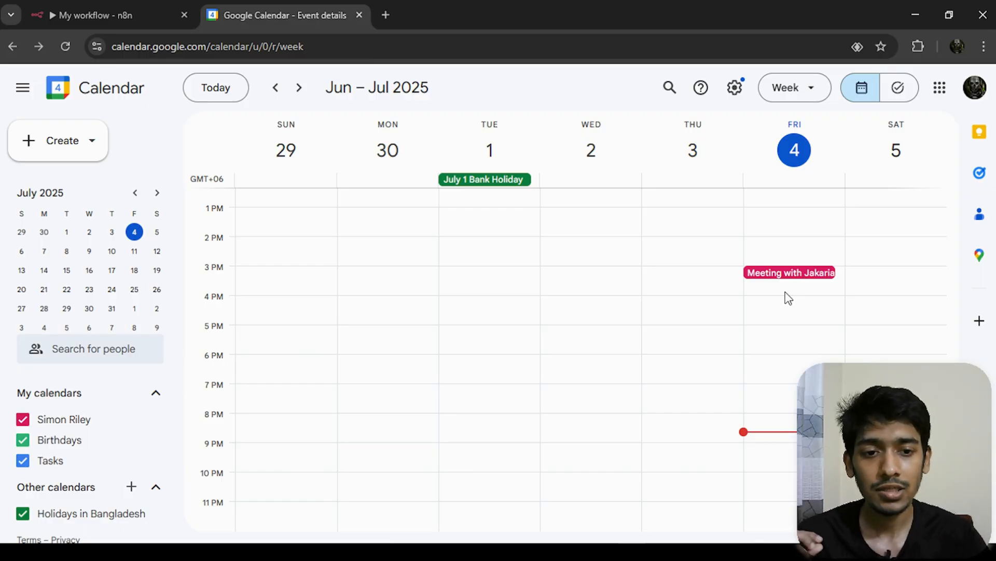
left_click(798, 273)
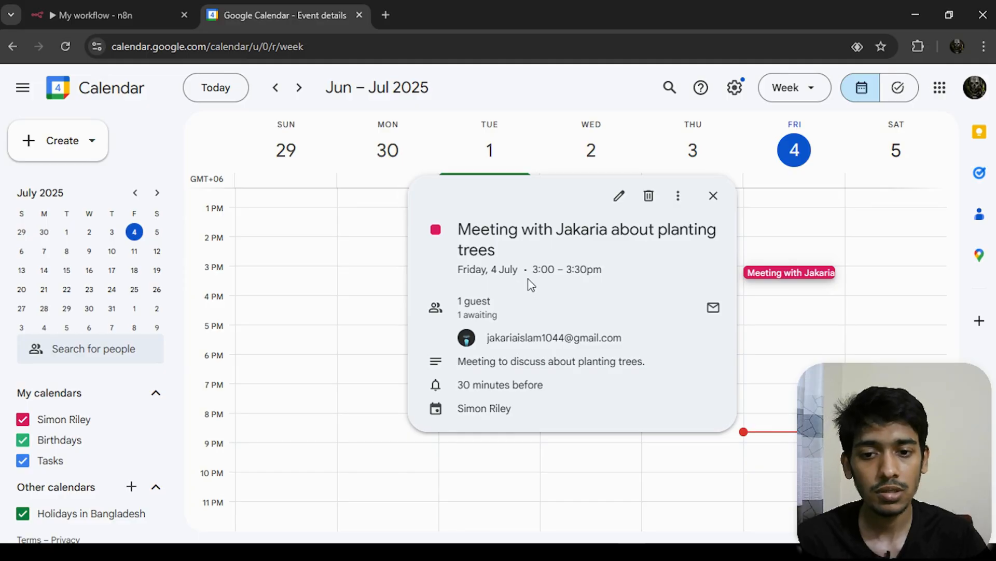
left_click_drag(492, 265, 520, 270)
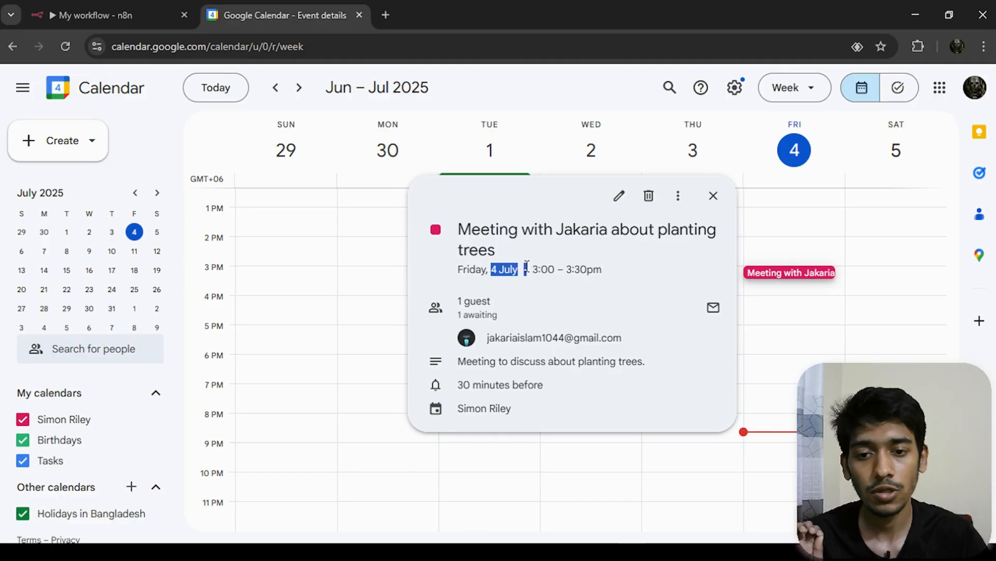
left_click(543, 294)
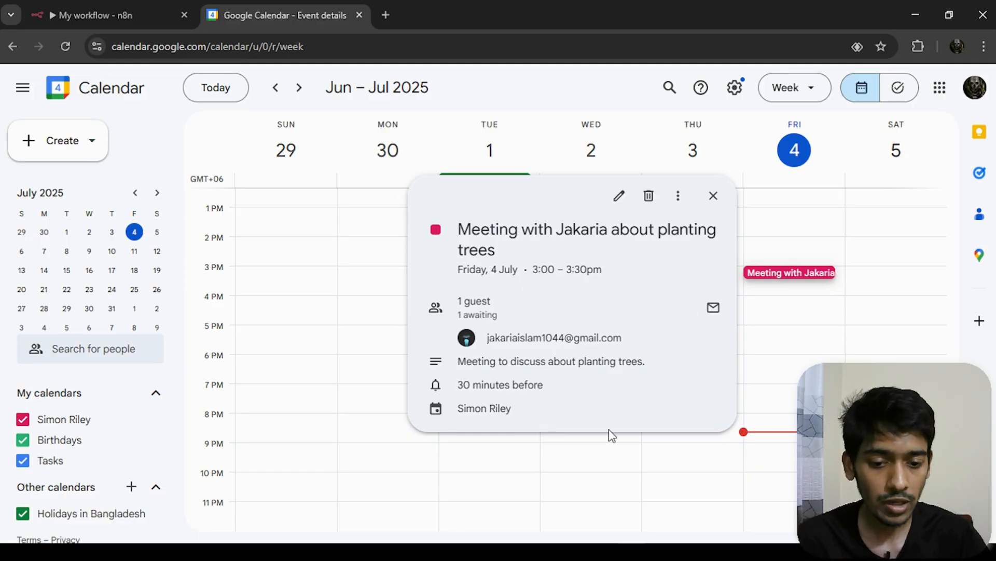
- Switch to the guest's Gmail inbox and open the "Updated Meeting Notification" email
mouse_move(642, 540)
left_click(658, 493)
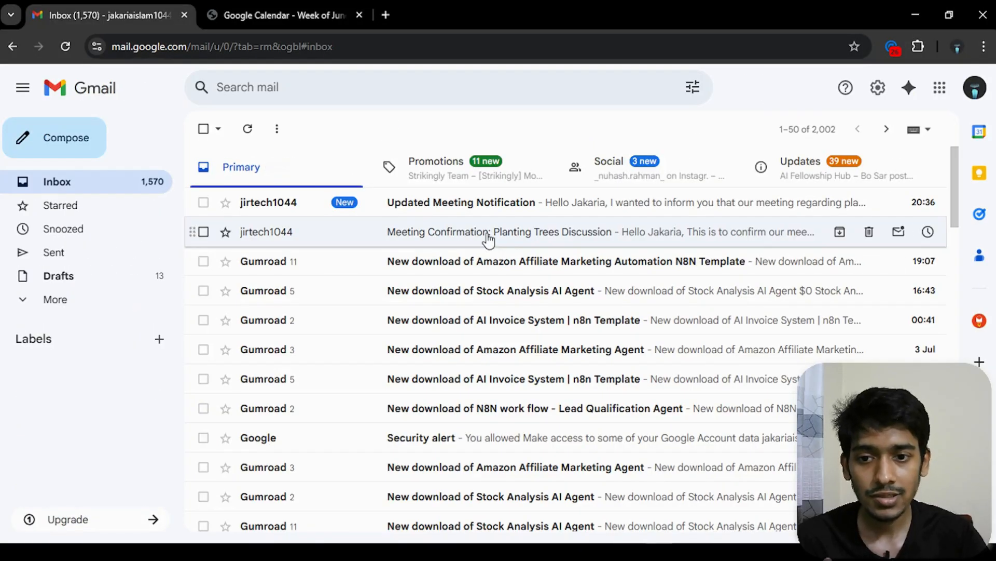
left_click(451, 209)
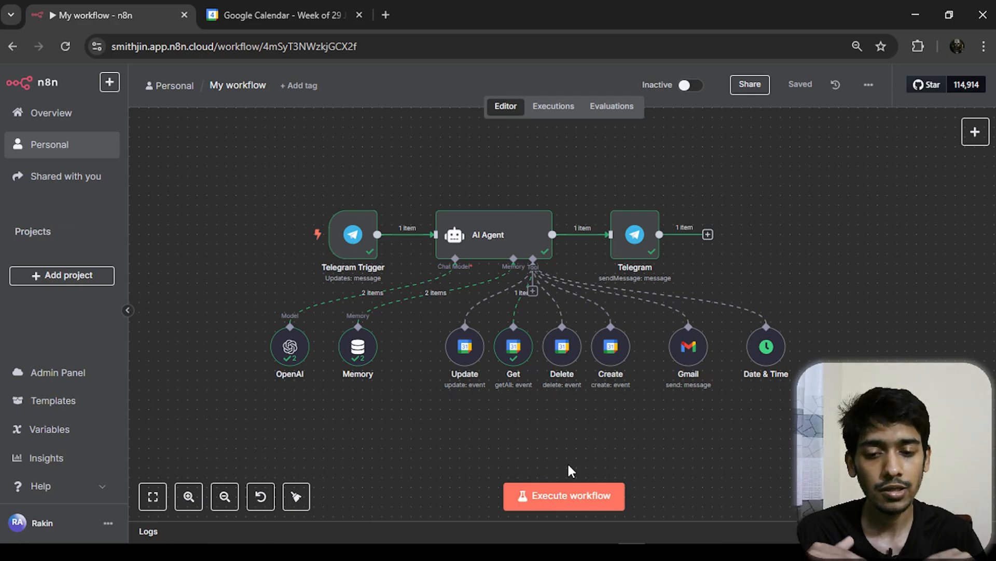
- Execute the n8n workflow and message the Telegram bot to cancel today's 4th July meeting and email the guest about the cancellation
left_click(571, 494)
mouse_move(632, 552)
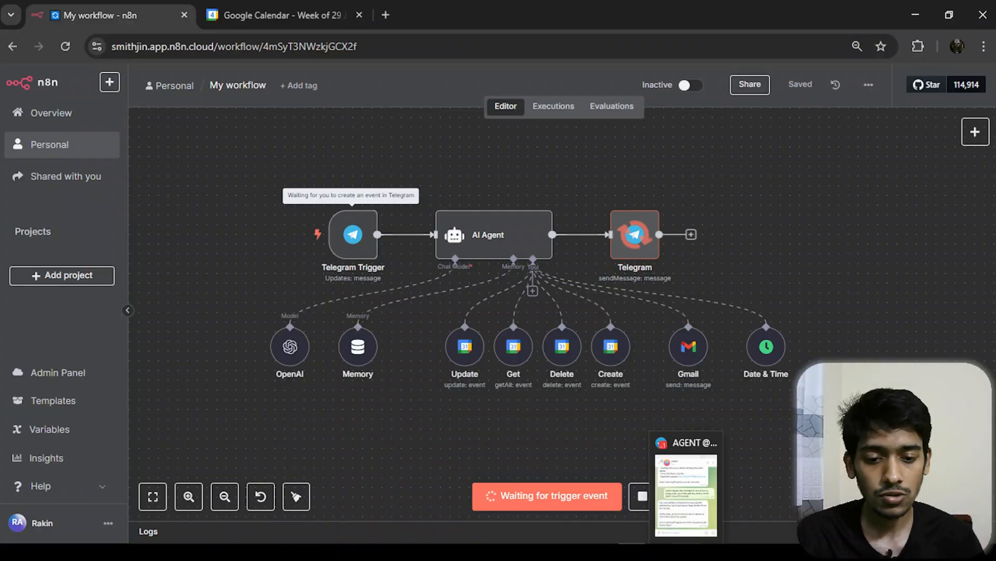
left_click(687, 550)
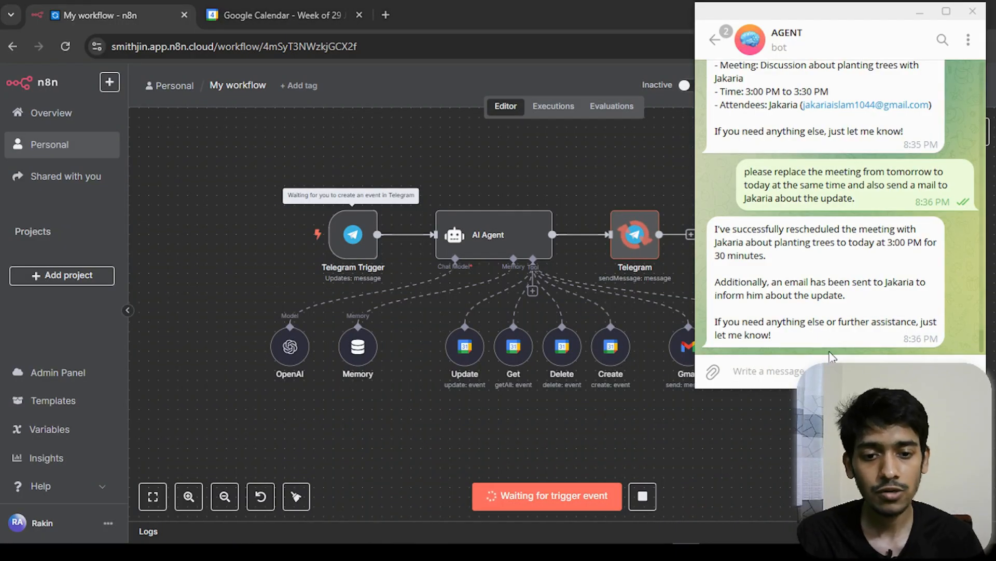
type("cancel the todays 4th july meeting with jakaria and also give him a mail about the cancelation.")
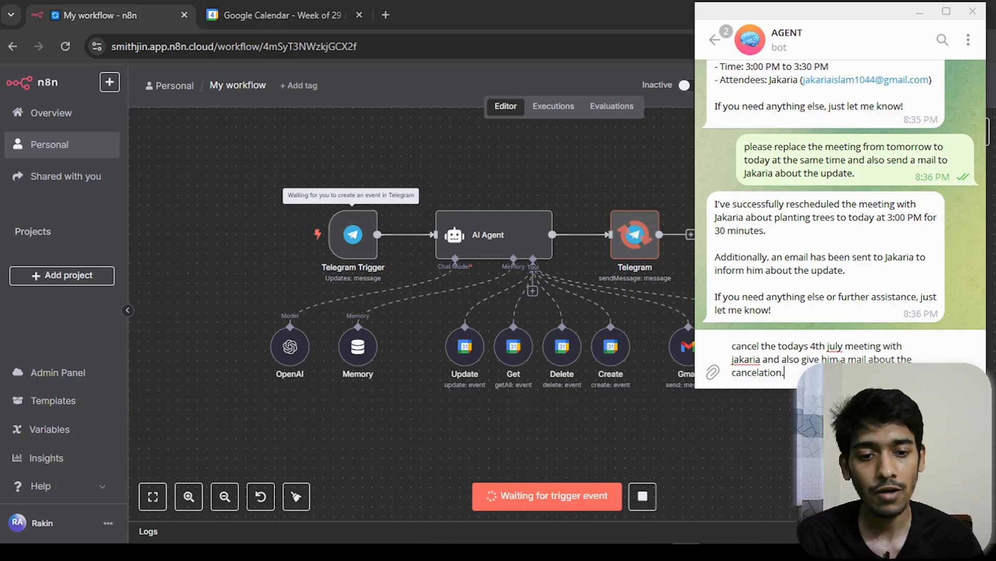
key("Return")
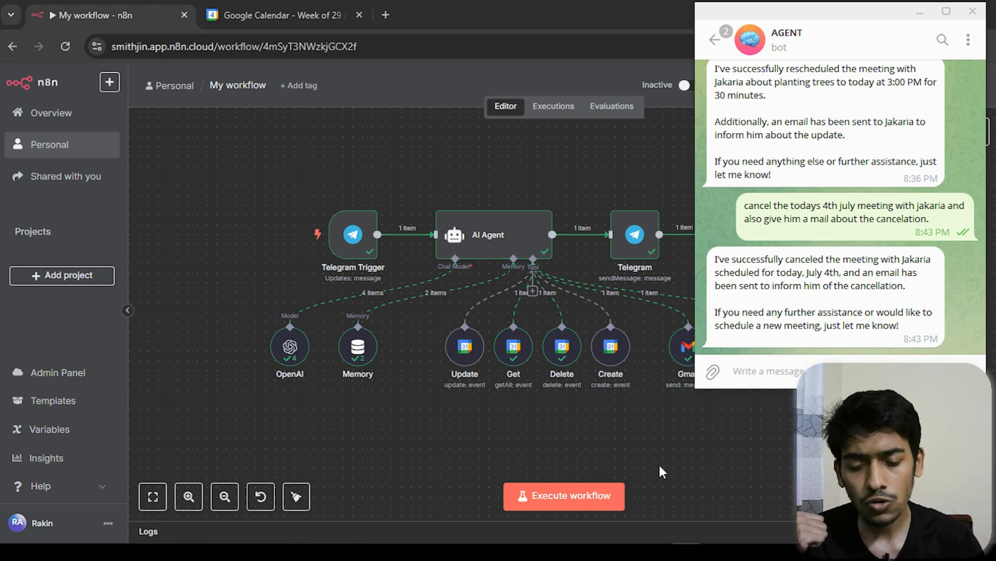
- Switch to the guest's Gmail inbox and open the "Meeting Cancellation" email
mouse_move(662, 541)
left_click(664, 498)
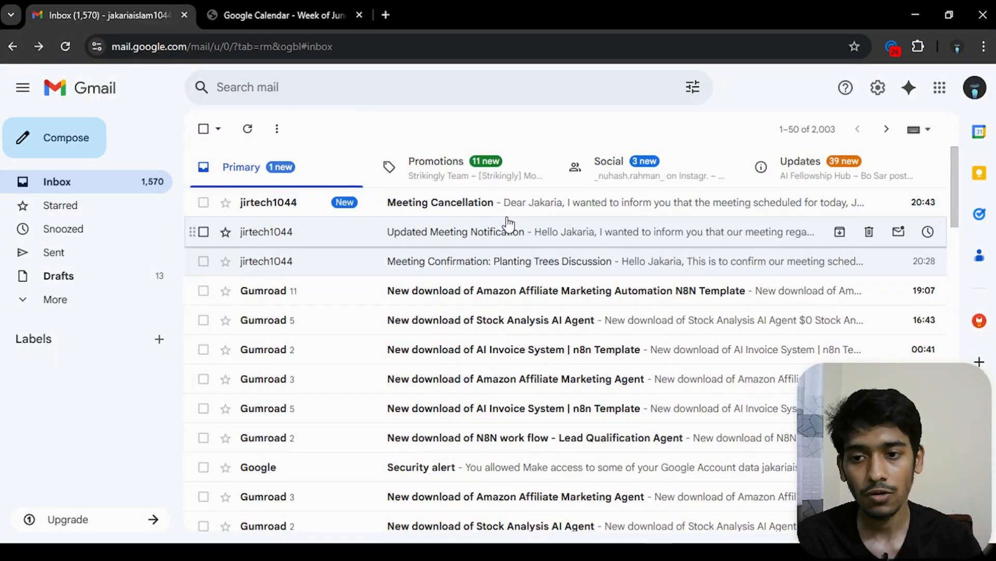
left_click(437, 213)
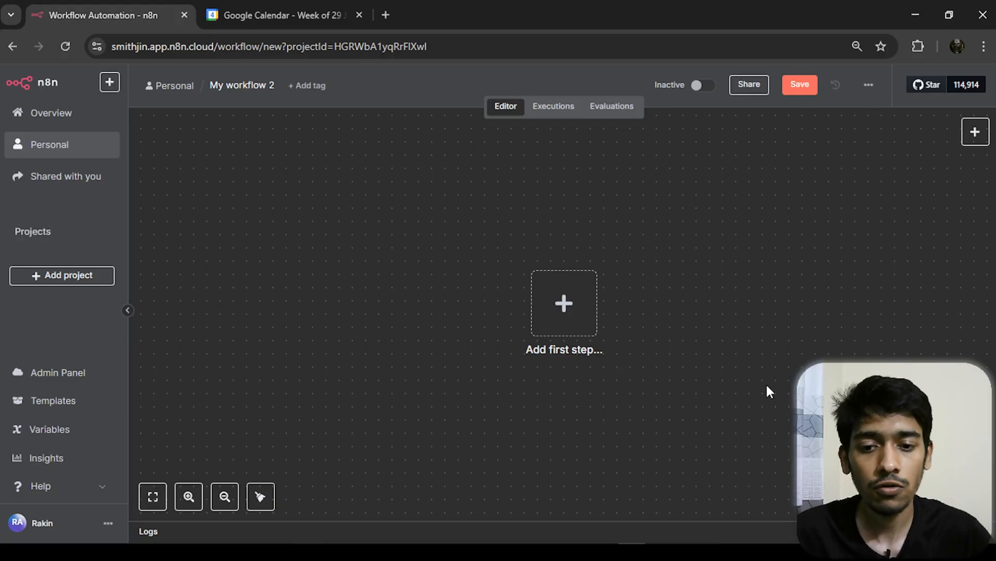
- Add a Telegram "On message" trigger as the first step of the empty workflow My workflow 2
scroll(680, 356, "down", 1)
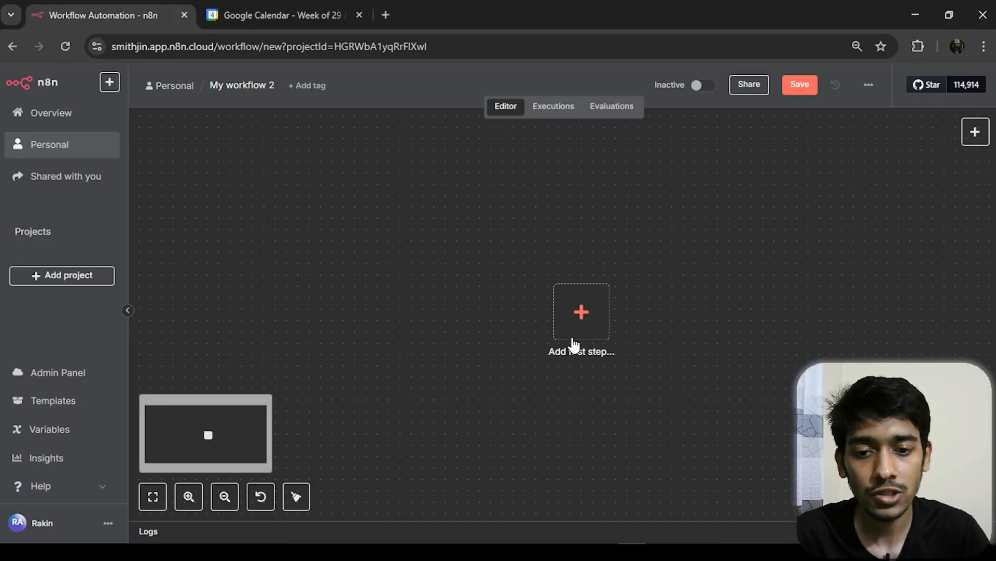
left_click(581, 313)
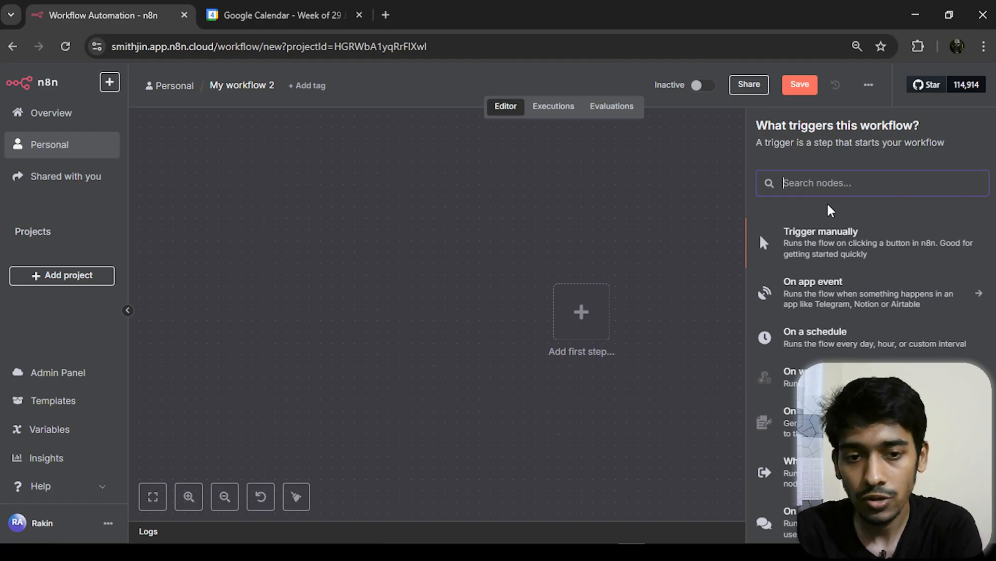
type("tele")
left_click(810, 232)
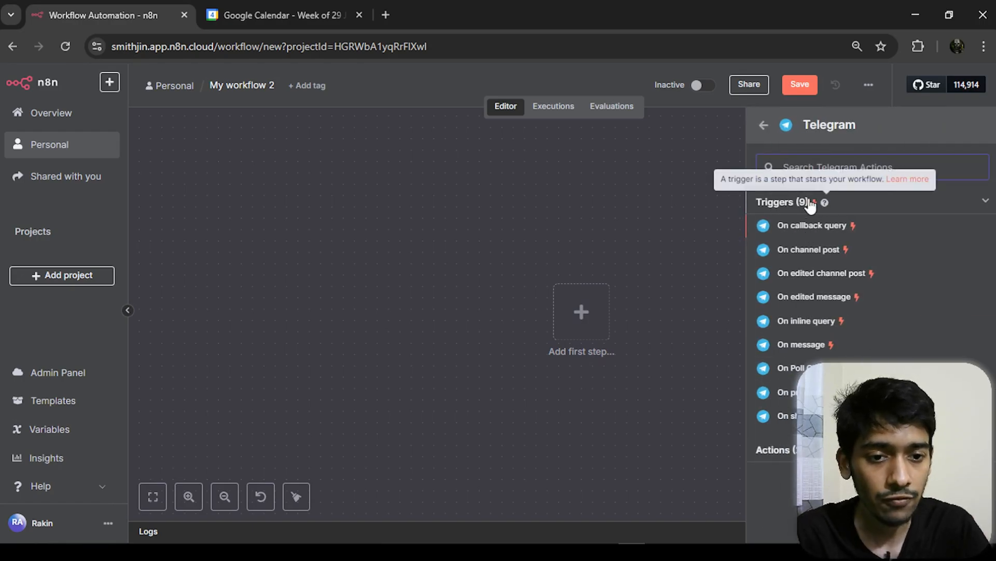
left_click(786, 345)
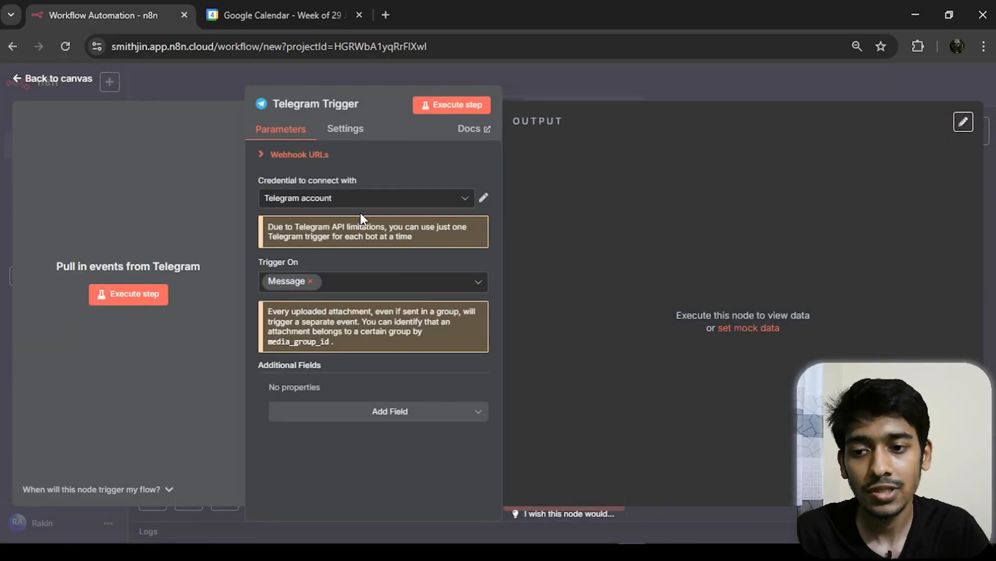
- View the new Telegram API credential form with its Access Token and Base URL fields, and close it without saving
left_click(401, 200)
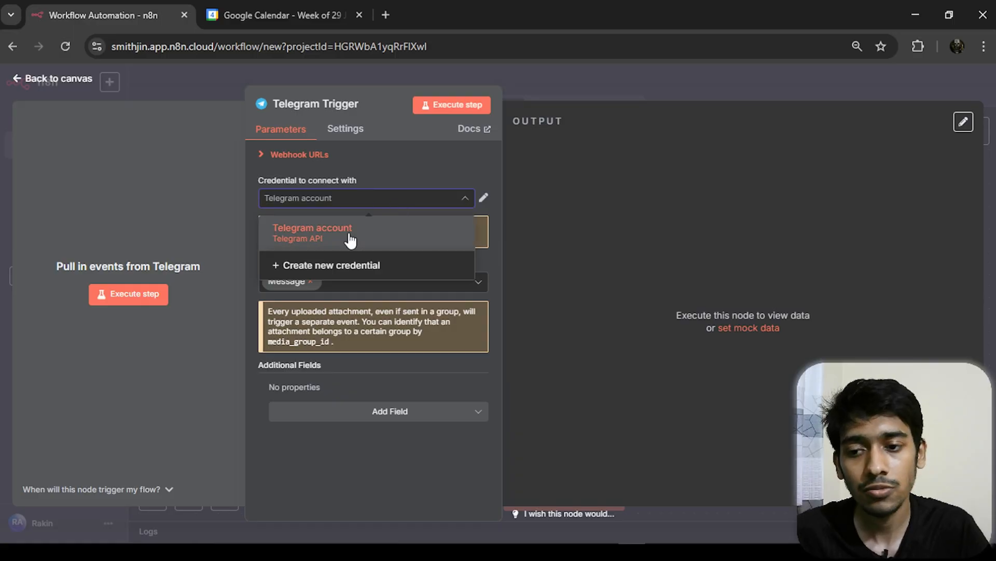
left_click(359, 267)
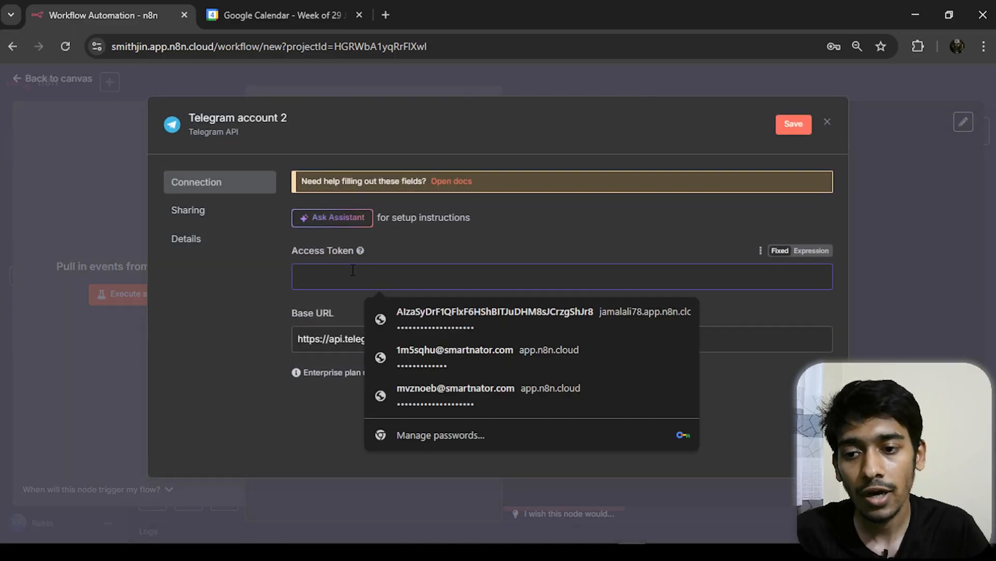
left_click(415, 247)
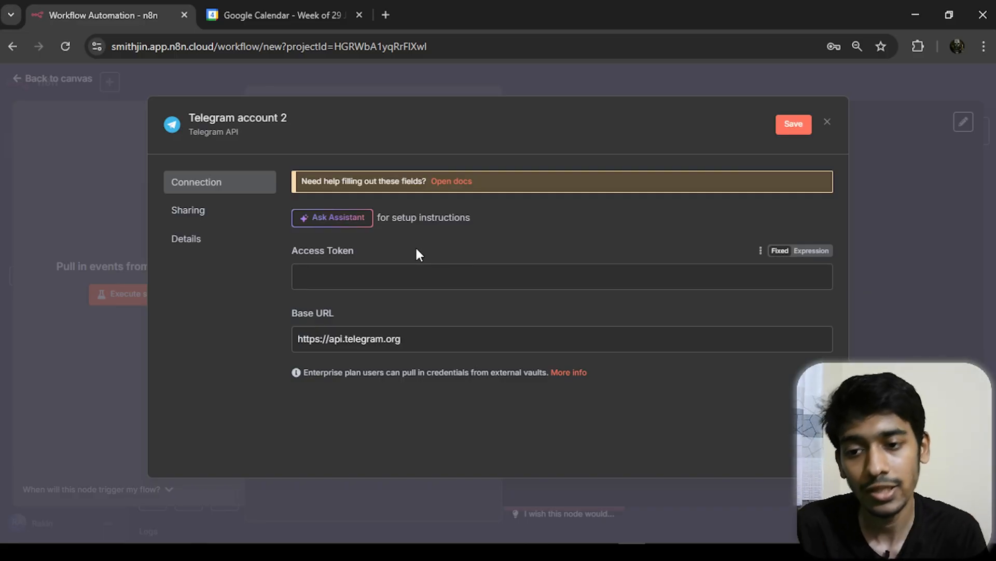
left_click(827, 122)
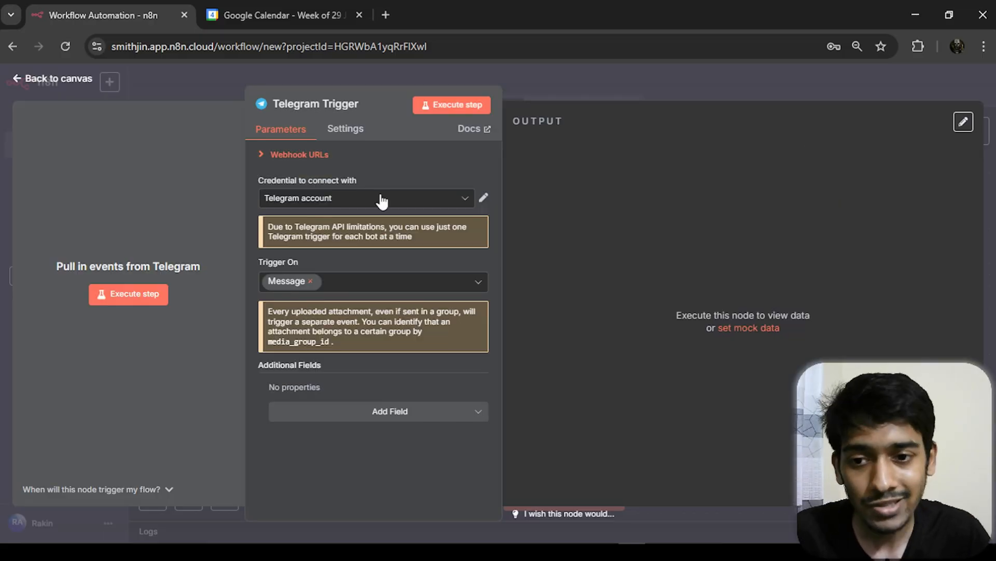
- Return to the canvas, test the Telegram Trigger by executing it and sending "hey" to the bot, and minimize the chat
left_click(76, 86)
left_click_drag(601, 344, 405, 307)
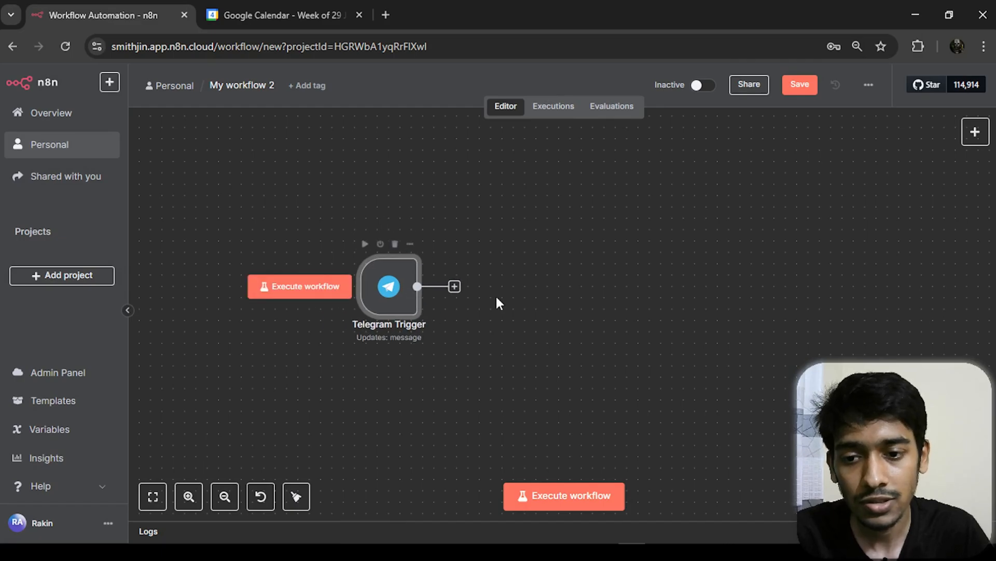
mouse_move(366, 258)
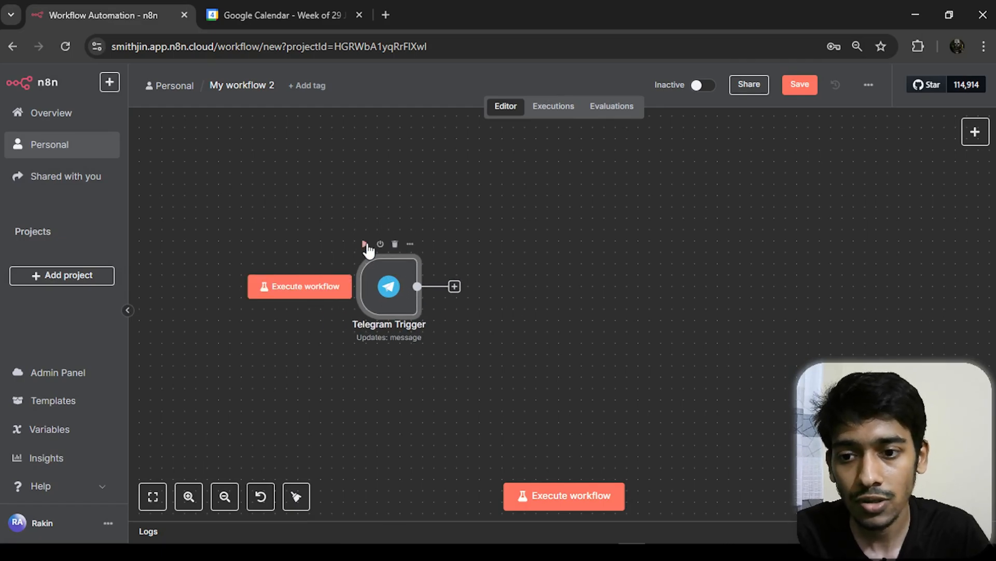
left_click(365, 245)
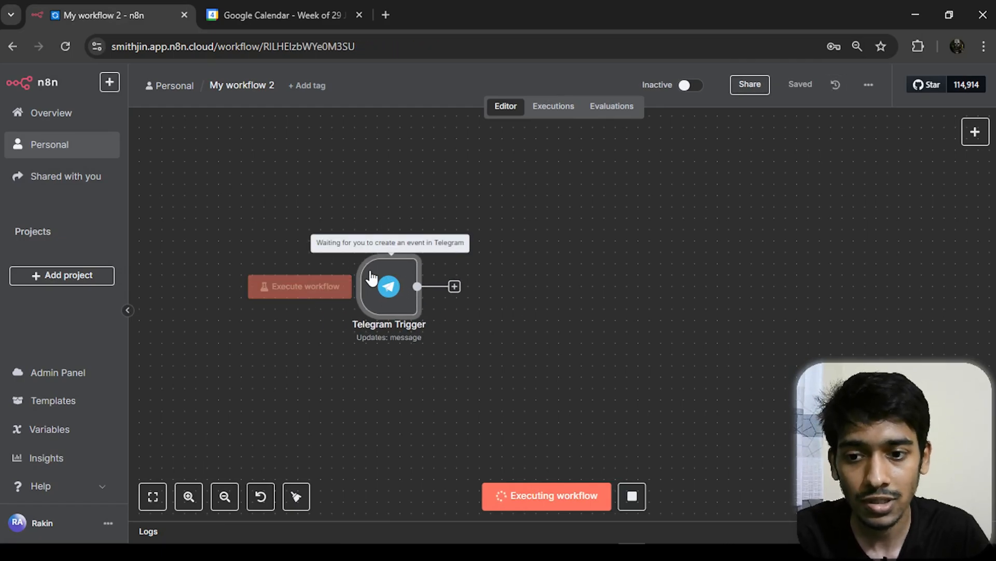
left_click(692, 483)
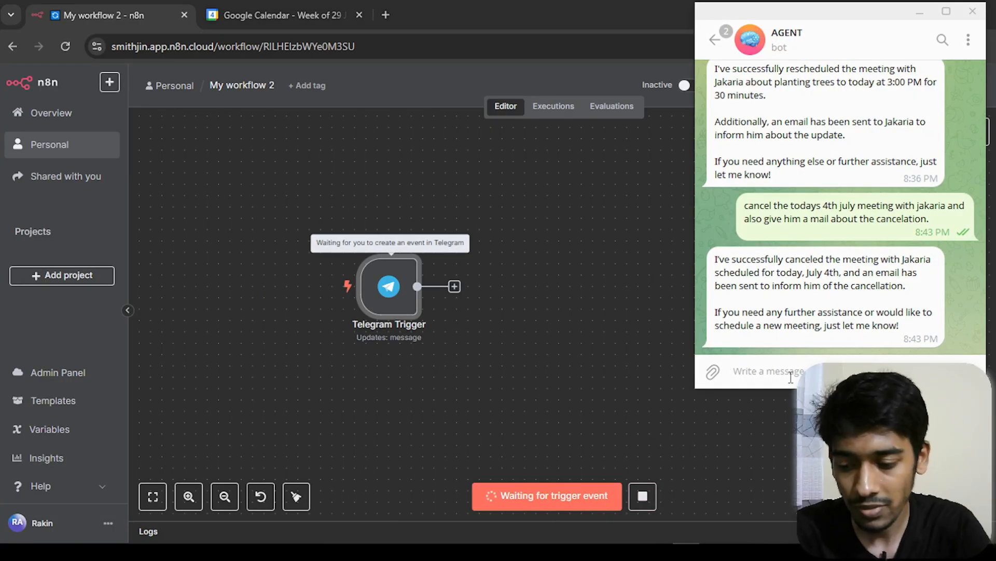
type("hey")
key("Return")
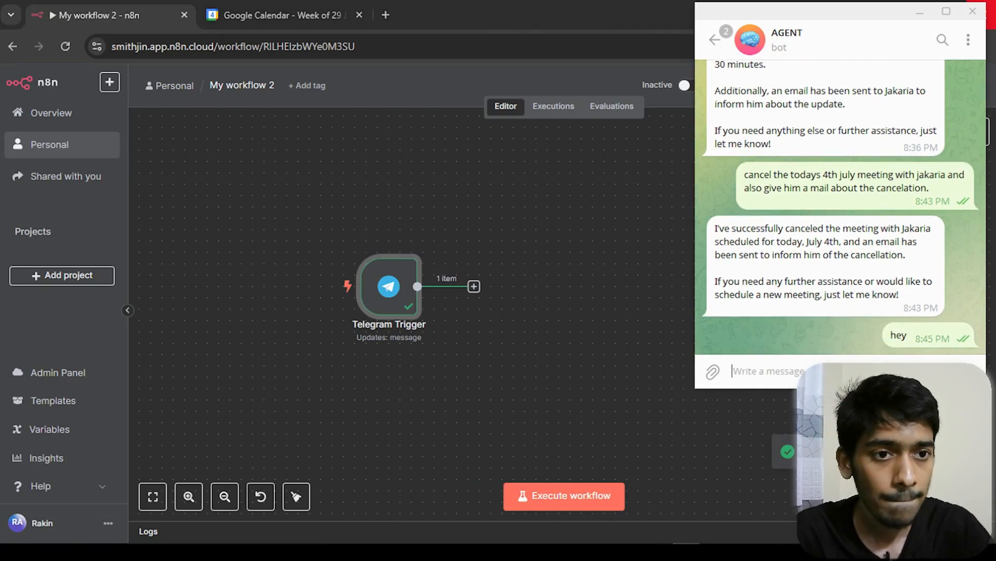
left_click(944, 12)
left_click(949, 9)
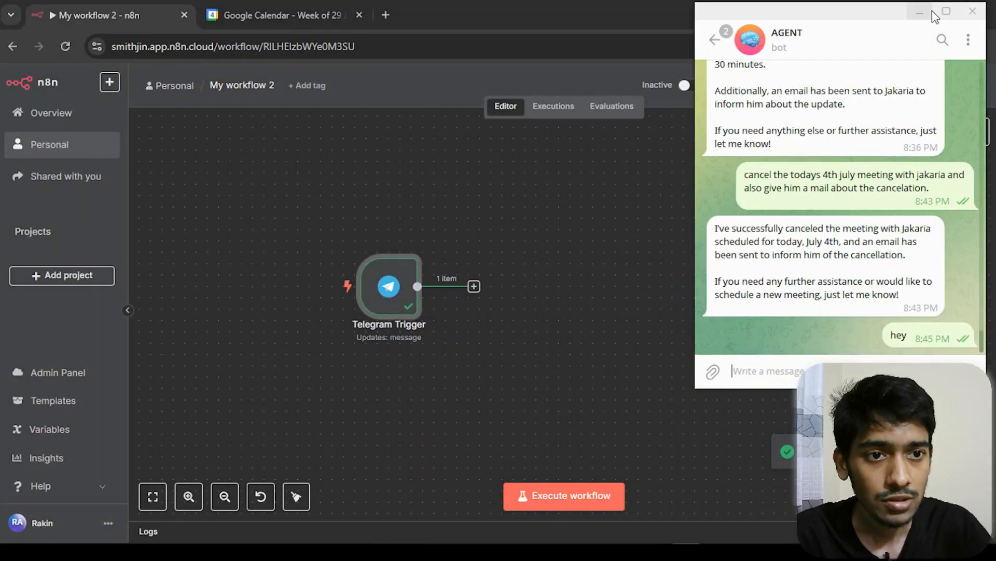
left_click(929, 11)
scroll(390, 280, "right", 3)
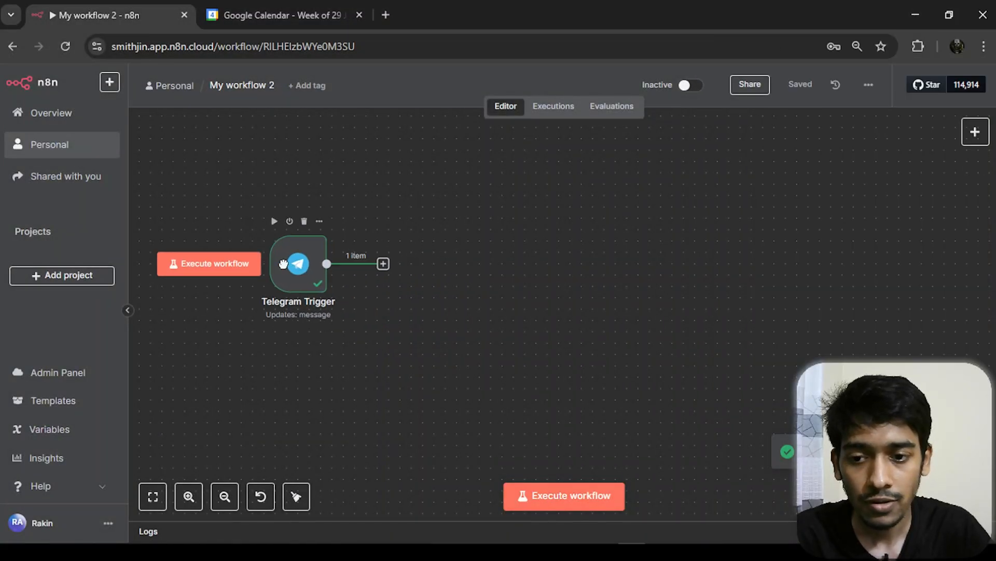
- Add an AI Agent node after the Telegram Trigger and try to permanently hide its tutorial tip
left_click(384, 265)
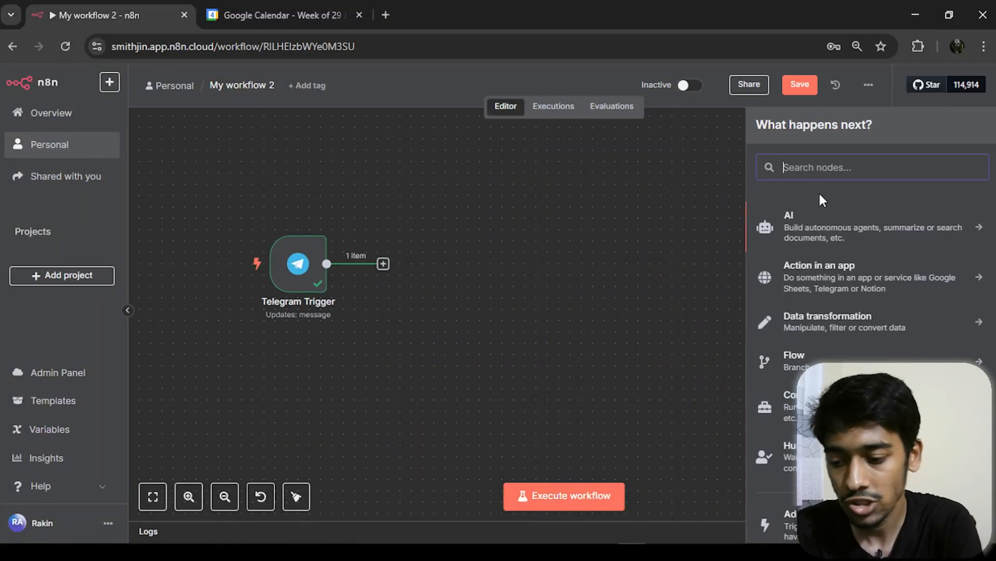
type("ai agent")
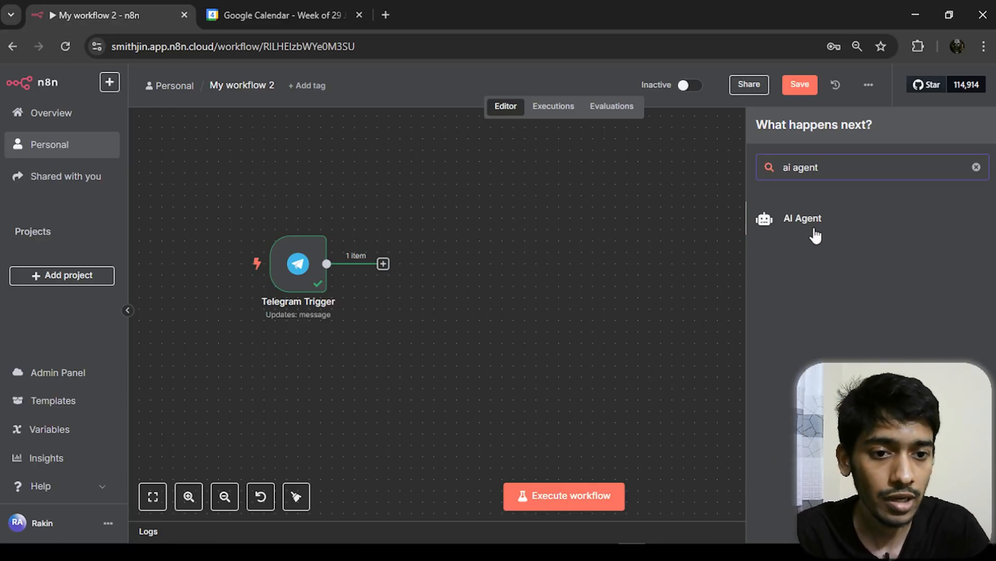
left_click(814, 231)
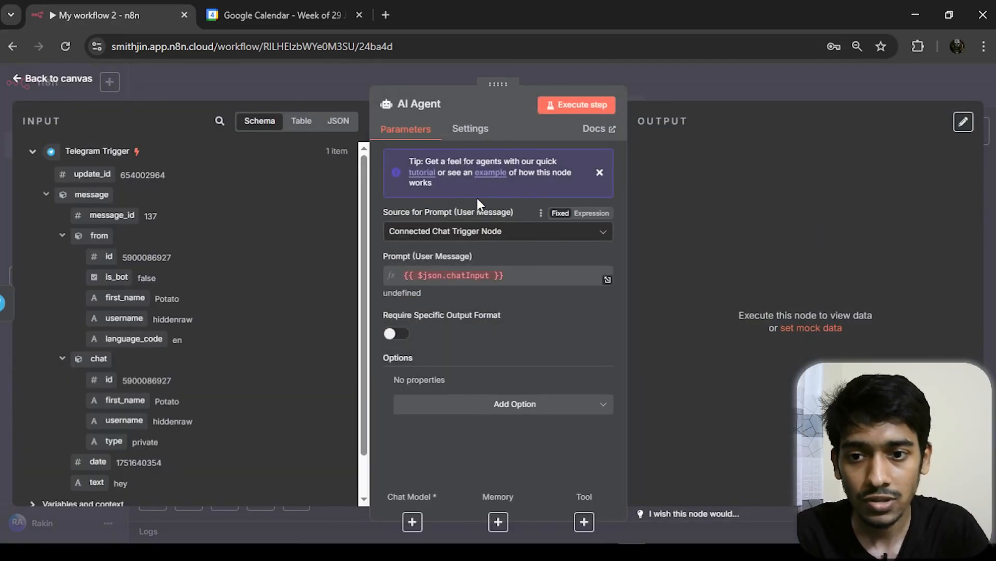
left_click(600, 172)
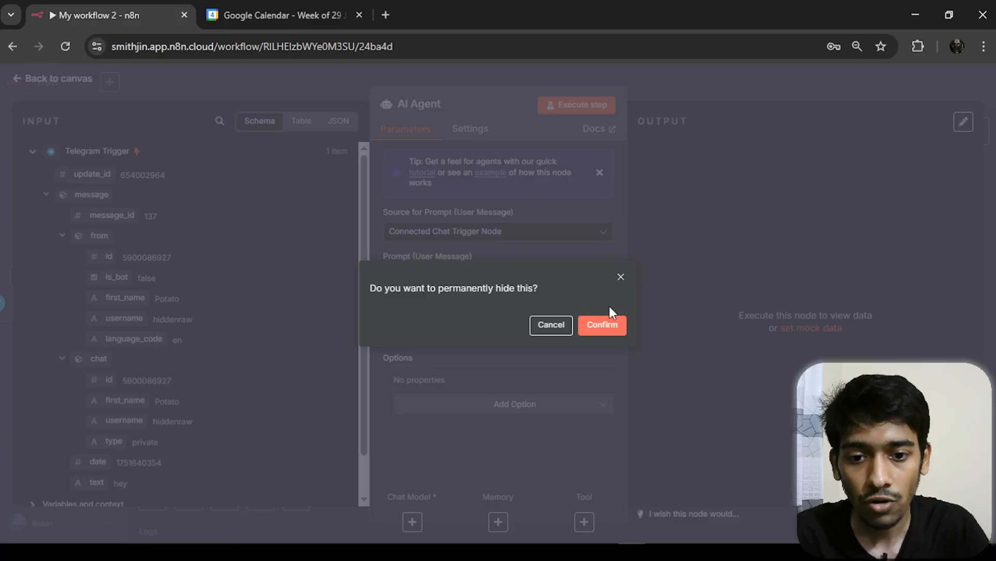
left_click(603, 325)
- Set the AI Agent's prompt source to "Define below", map the Telegram message text into the user prompt, and return to the canvas
left_click(516, 231)
left_click(503, 301)
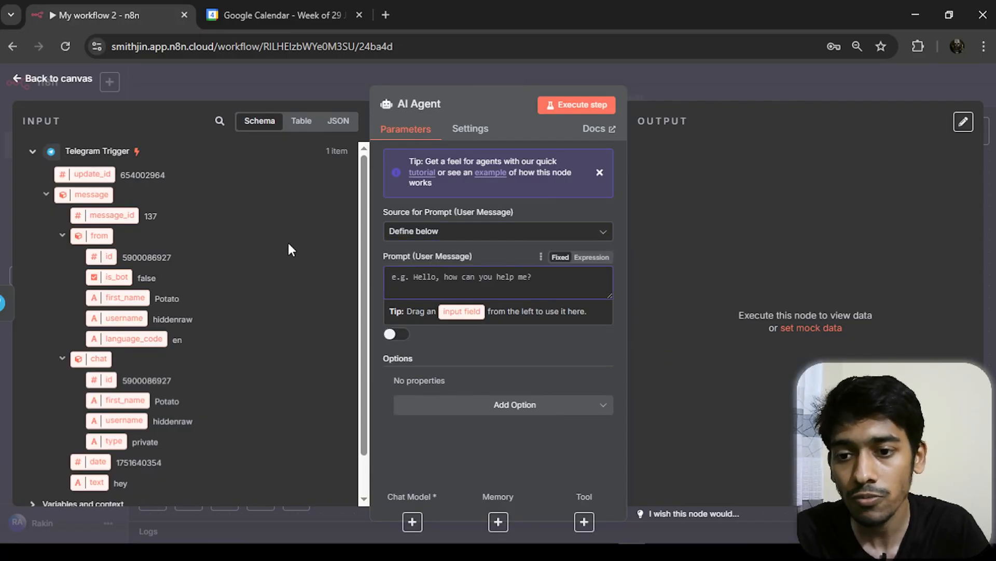
scroll(192, 242, "down", 2)
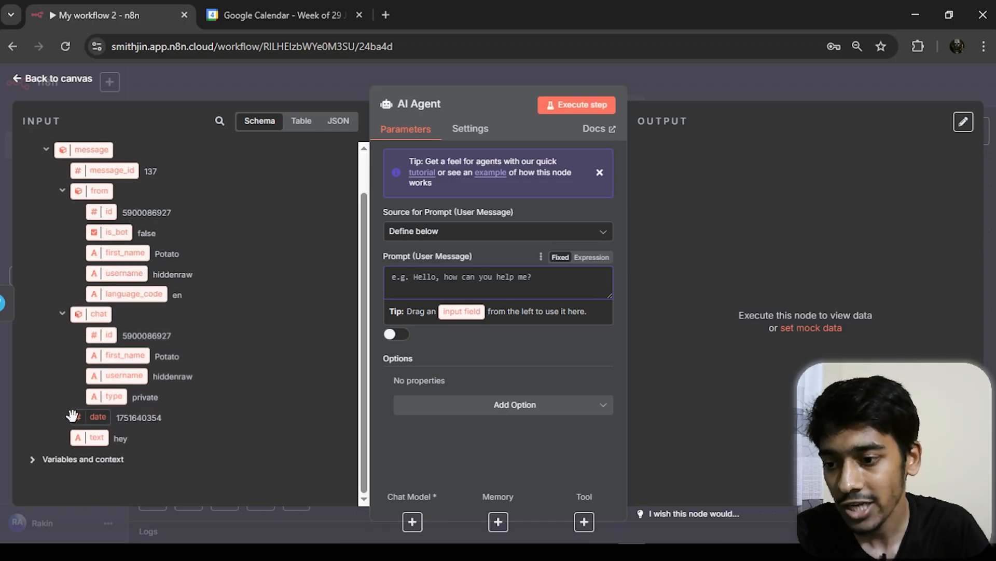
left_click_drag(96, 437, 384, 262)
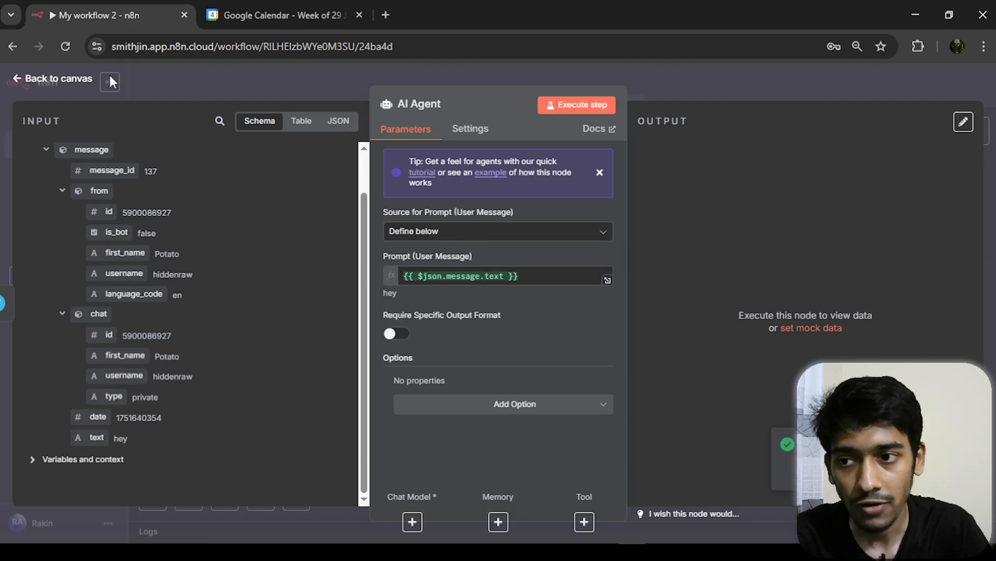
left_click(81, 79)
- Attach an OpenAI Chat Model to the AI Agent as its chat model
left_click_drag(567, 340, 612, 271)
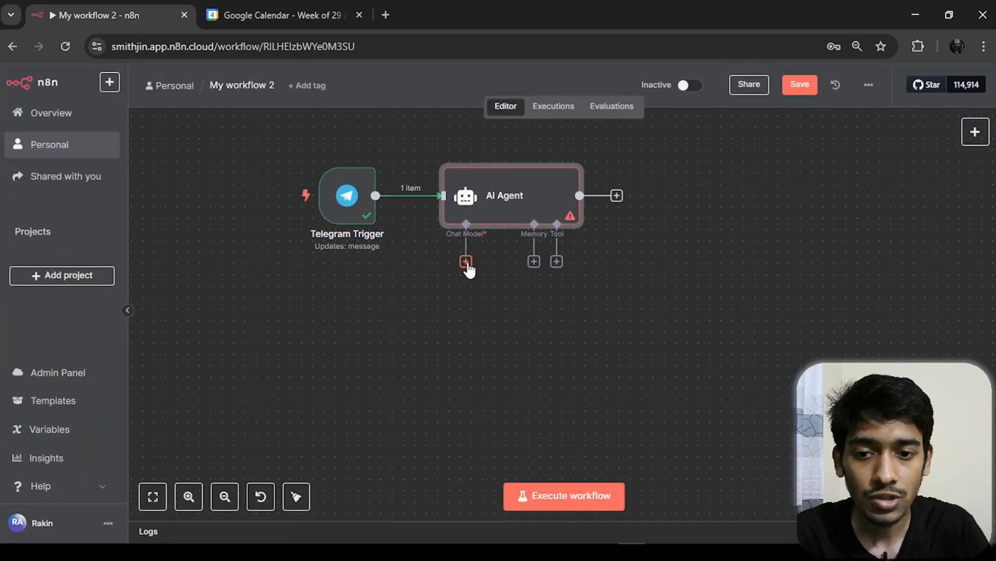
left_click(466, 262)
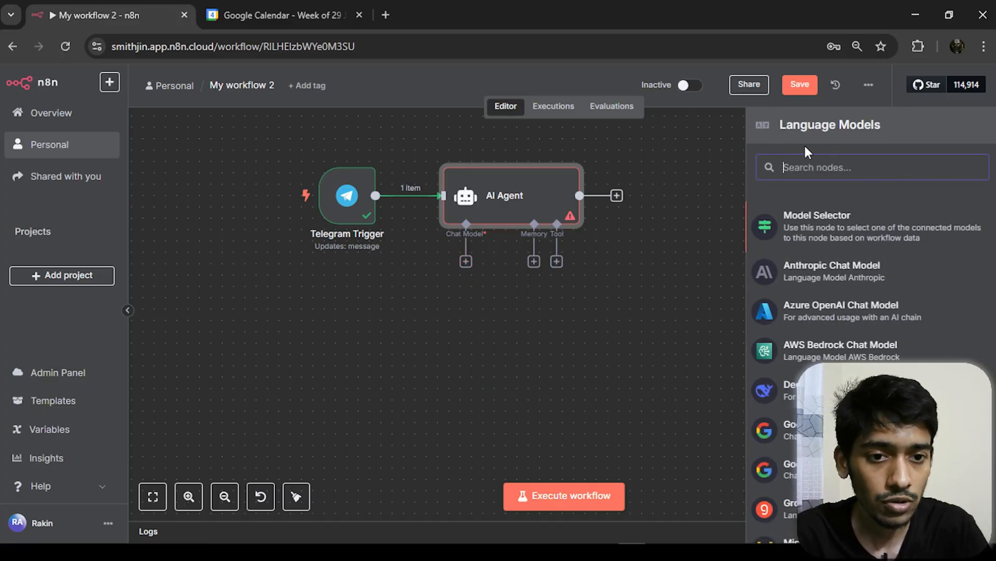
type("openai")
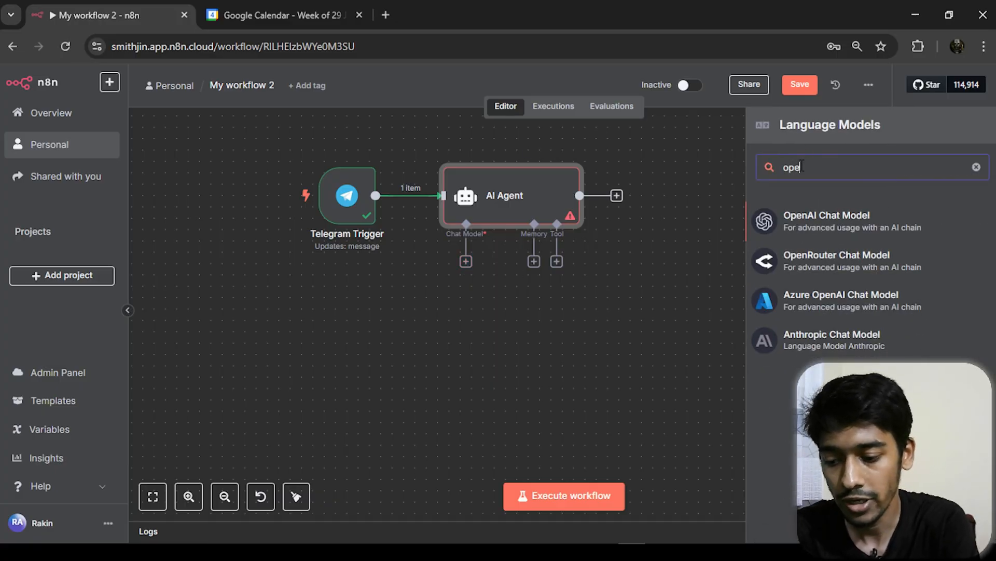
left_click(817, 239)
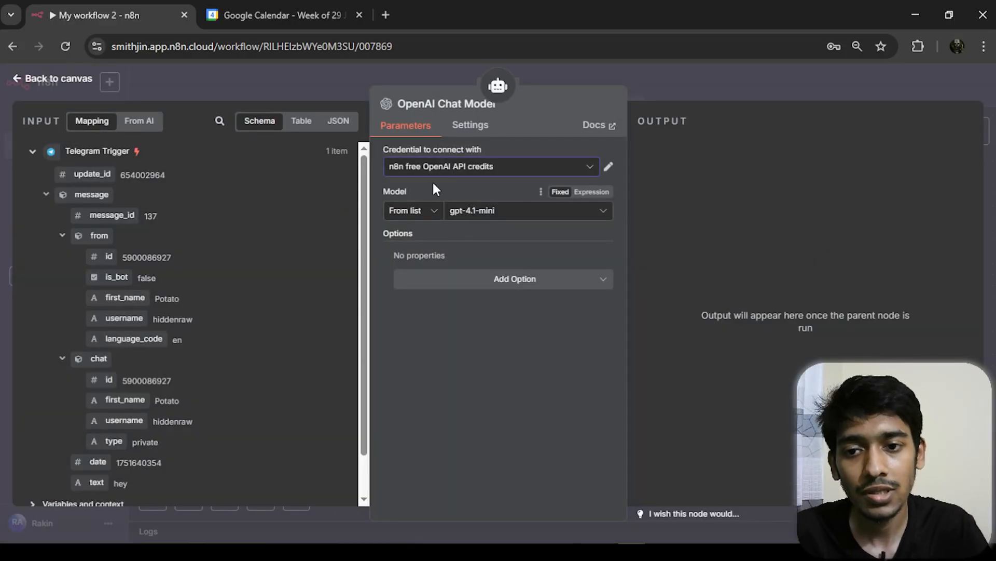
- Start a new OpenAI credential from the chat model and go to its API Key field
left_click(490, 173)
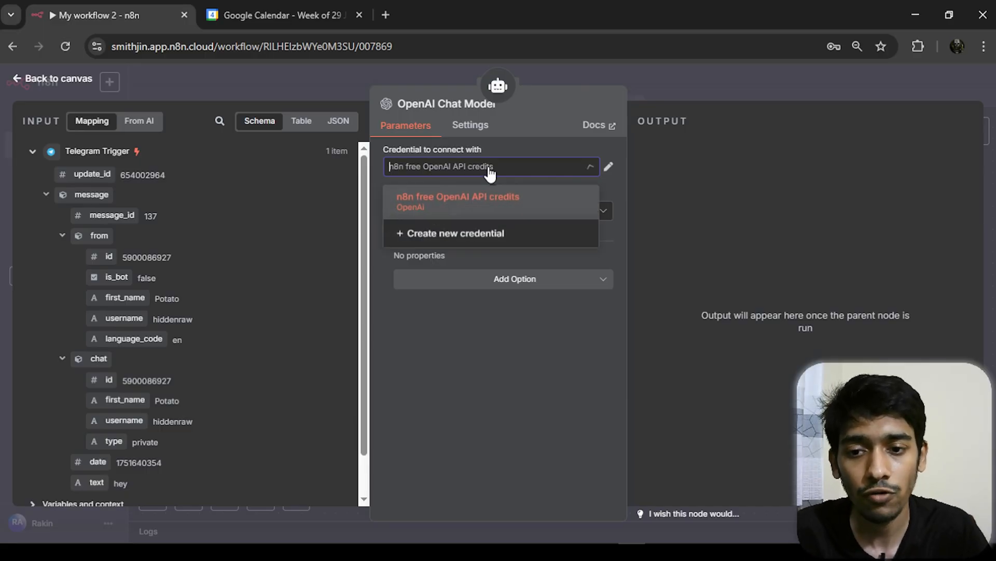
left_click(478, 244)
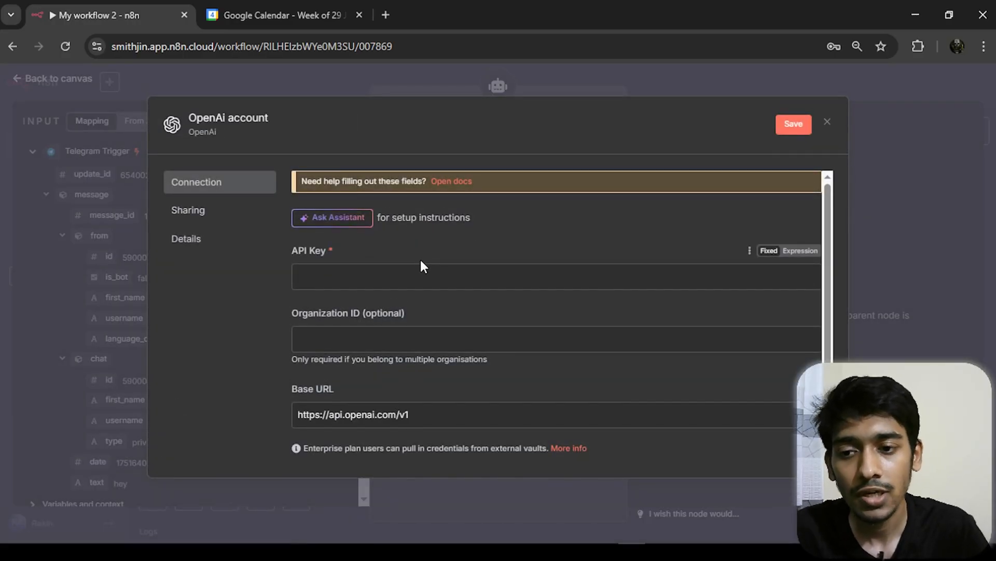
left_click(421, 273)
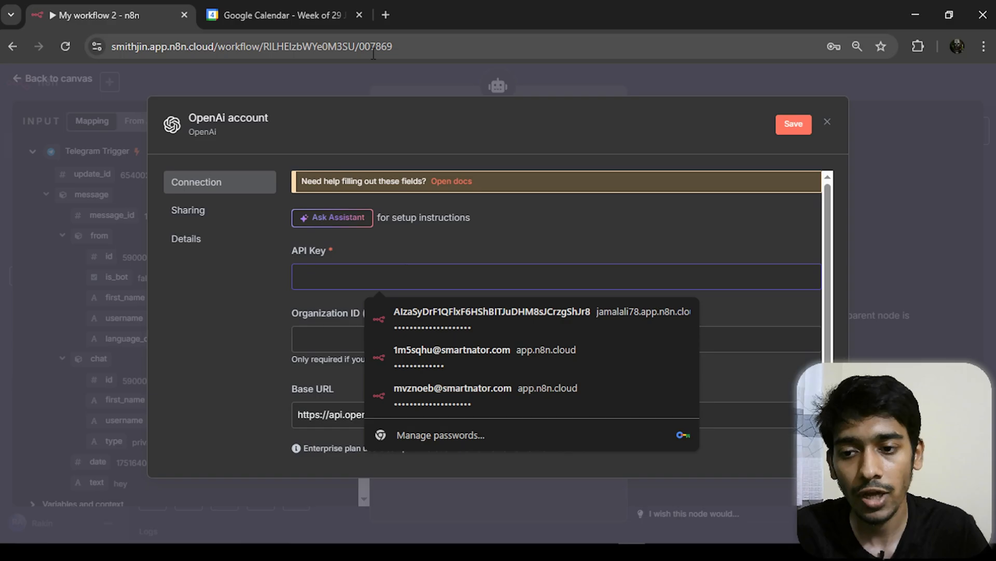
- In a new browser tab, search Google for "open ai api" and open the API keys page in the OpenAI Platform's organization settings
left_click(385, 15)
left_click(423, 245)
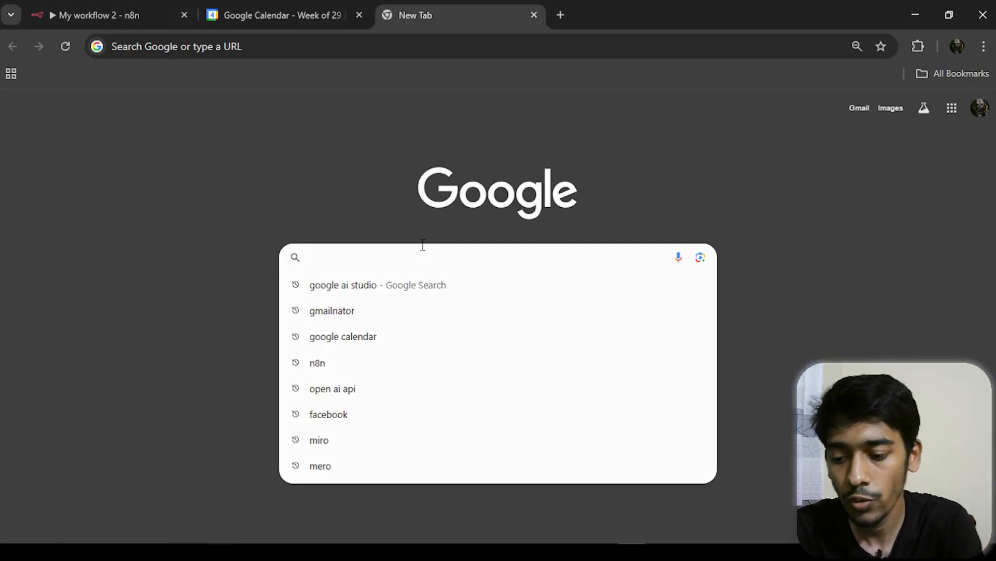
type("a")
key("BackSpace")
type("open a")
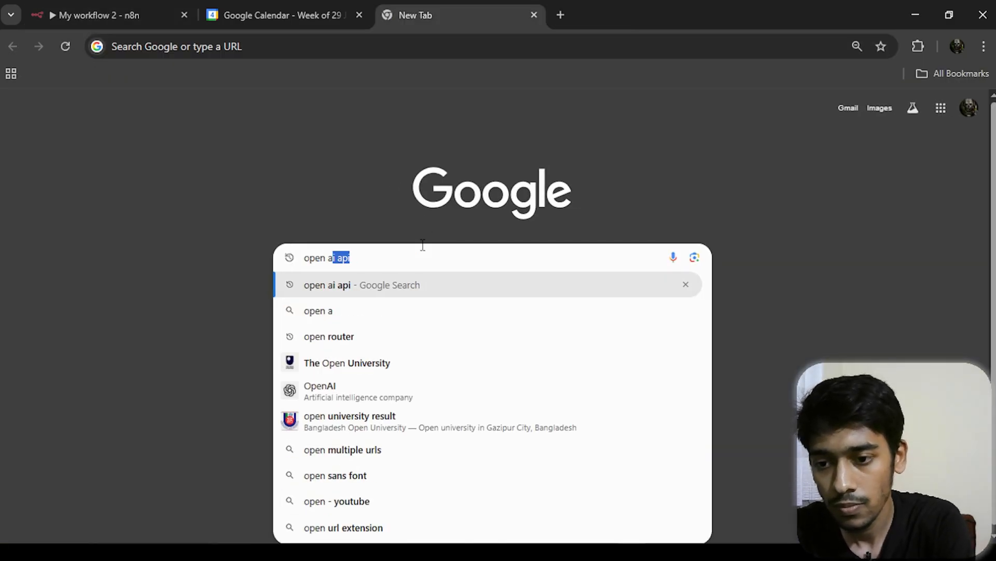
type("i api")
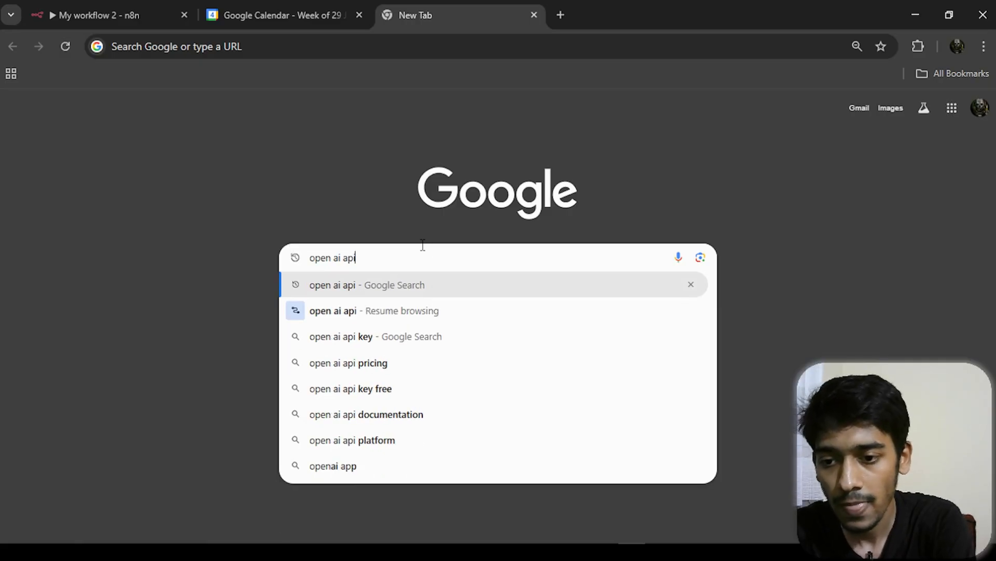
key("Return")
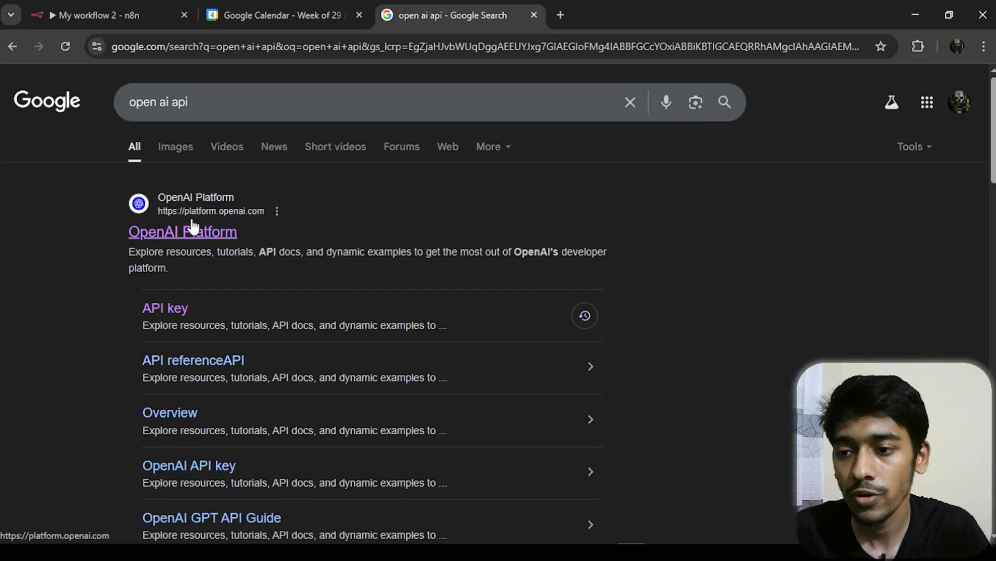
left_click(191, 223)
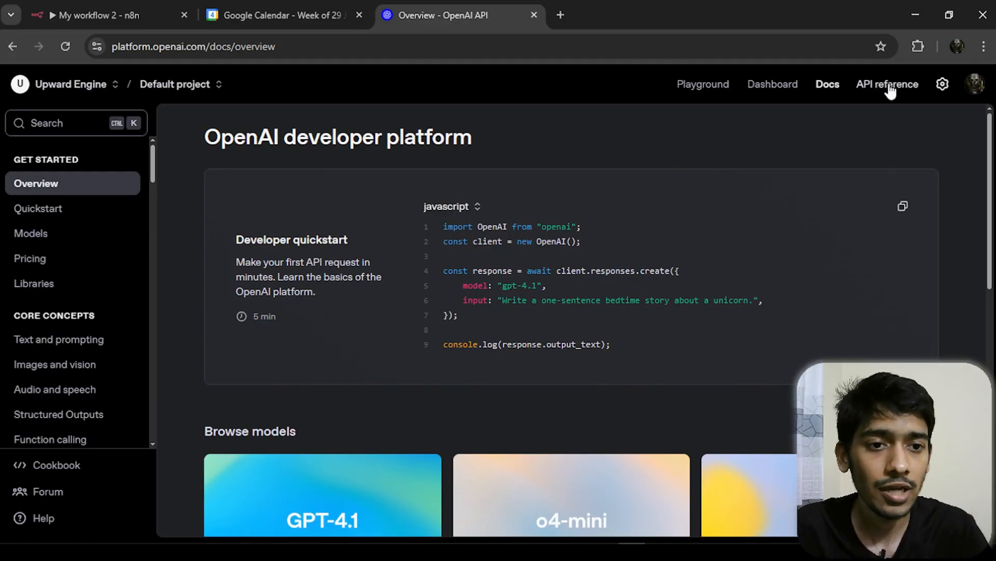
left_click(944, 86)
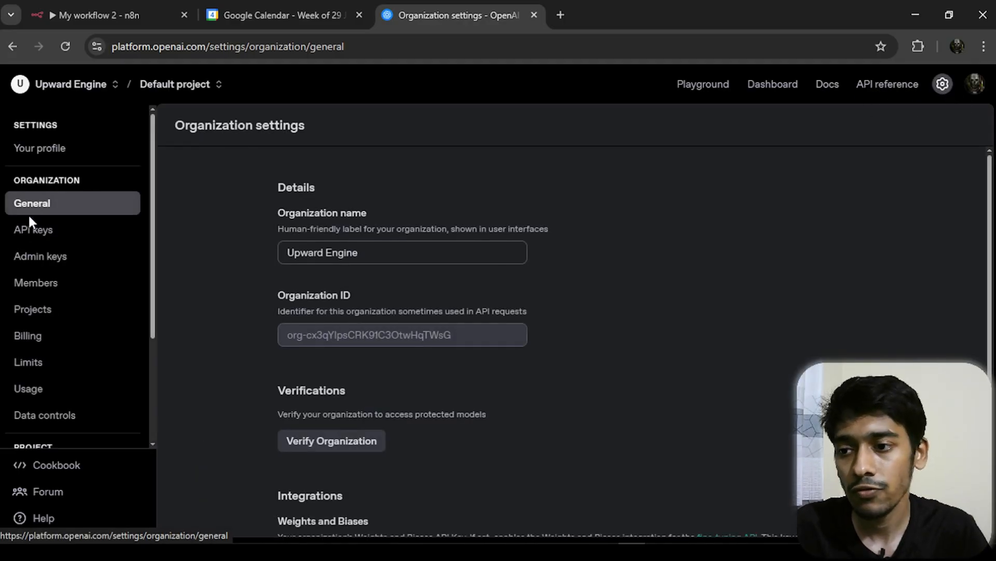
left_click(31, 229)
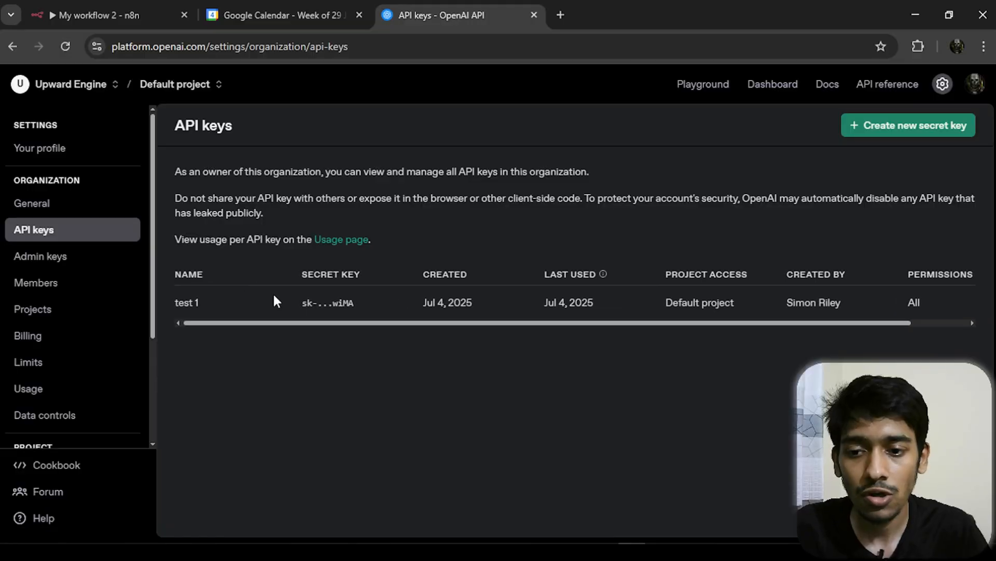
- Create a new secret key named "test 2" for the Default project and copy it
left_click(885, 125)
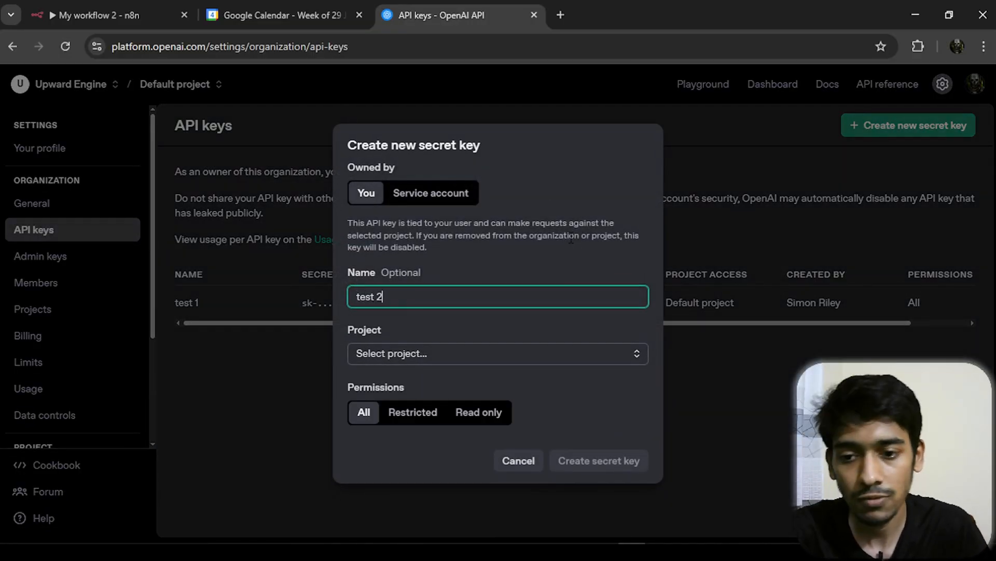
left_click(445, 351)
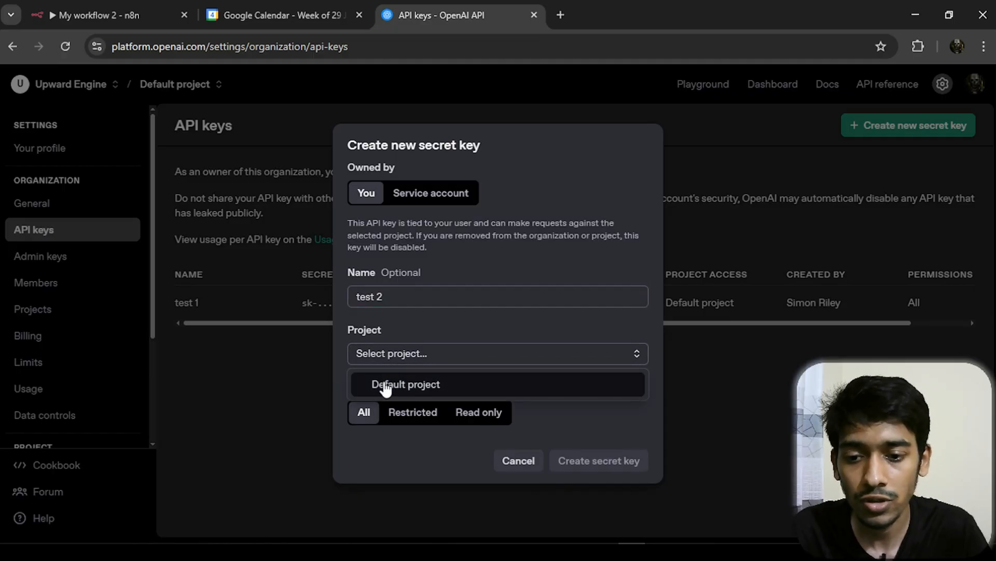
left_click(405, 383)
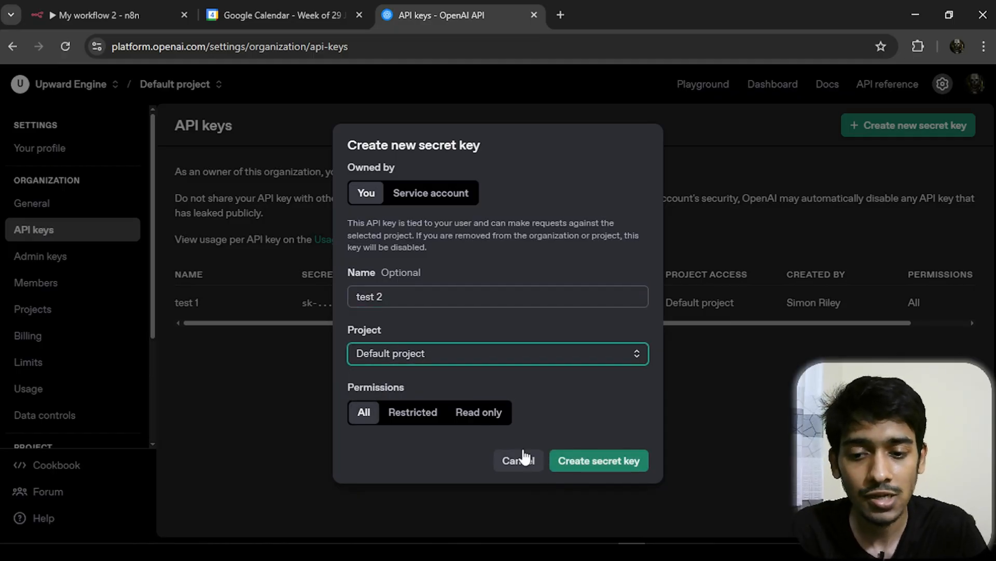
left_click(598, 467)
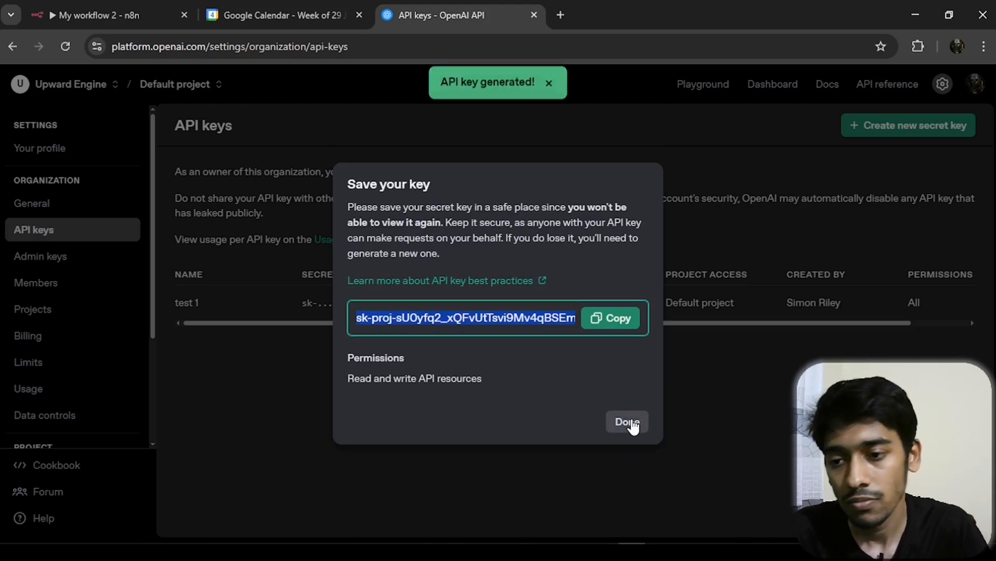
left_click(611, 318)
- Switch back to n8n, paste the API key into the new OpenAI credential, save it, and close the form
left_click(167, 6)
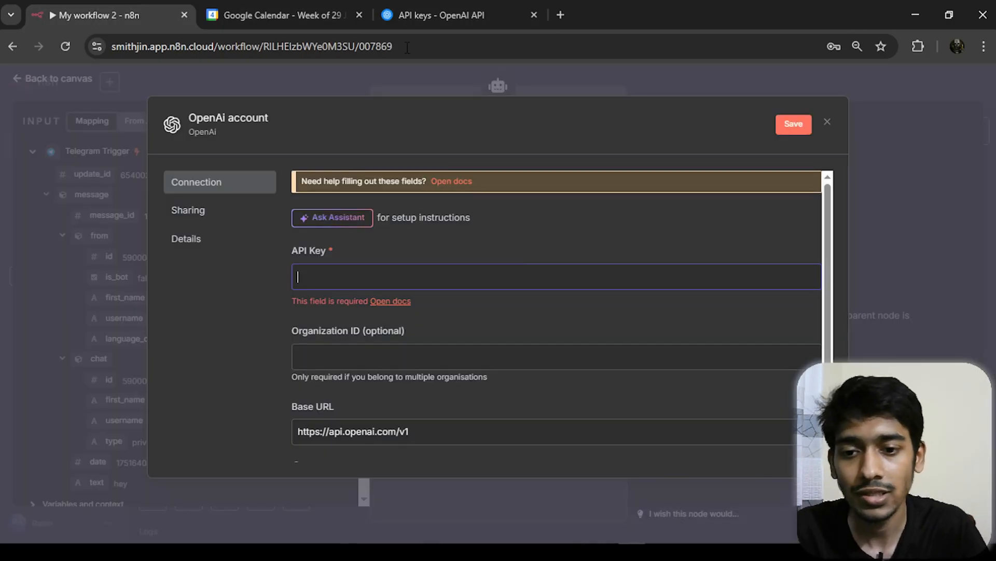
left_click(485, 265)
key("ctrl+v")
left_click(791, 130)
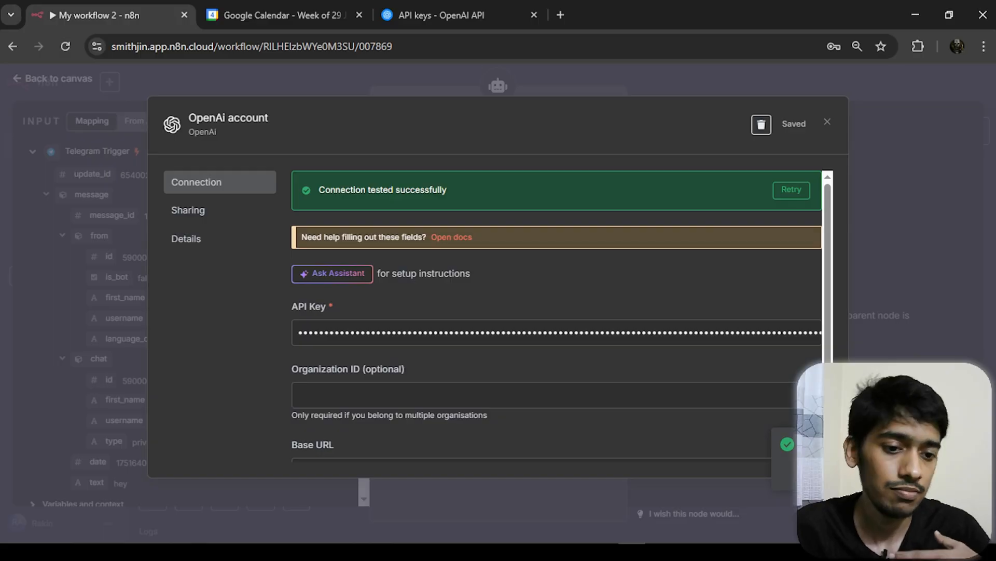
key("Escape")
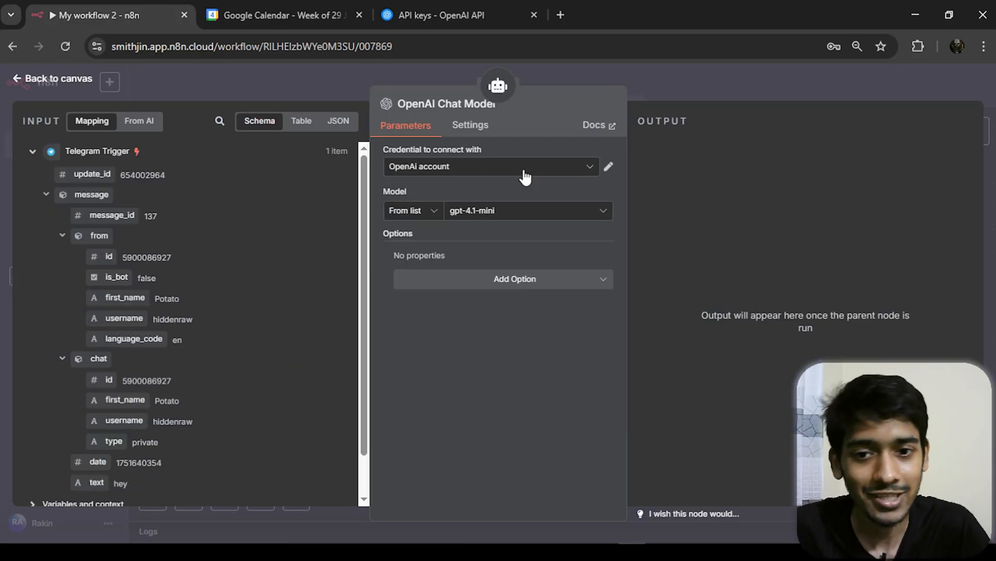
- Set the chat model's credential to "n8n free OpenAI API credits", view the available models, and return to the canvas
left_click(525, 171)
left_click(479, 217)
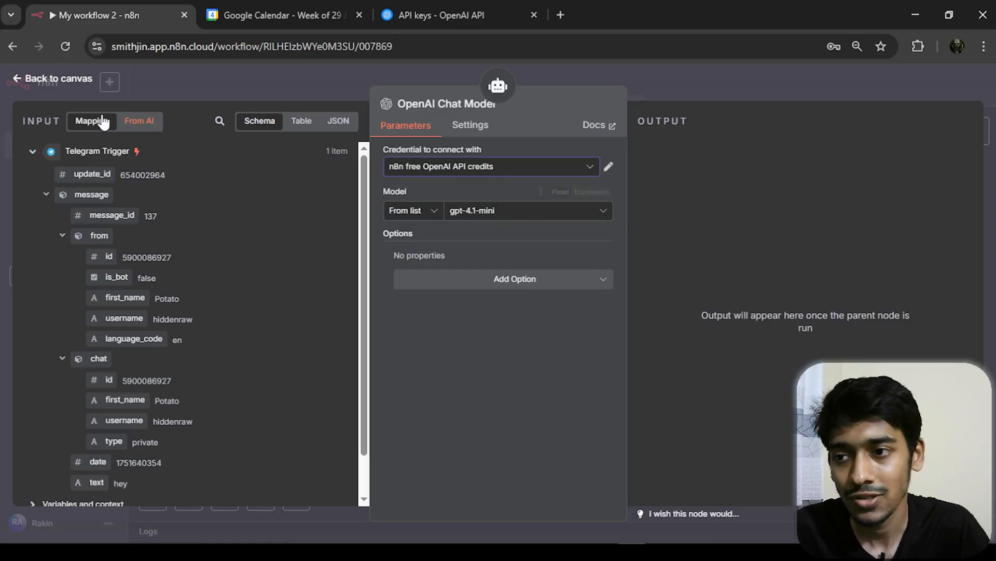
left_click(494, 213)
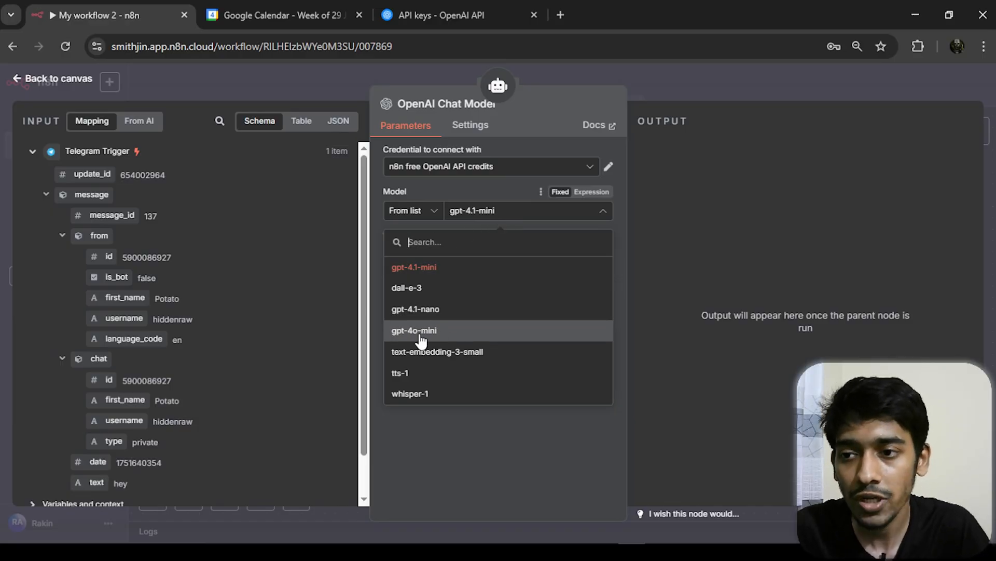
left_click(378, 318)
left_click(16, 80)
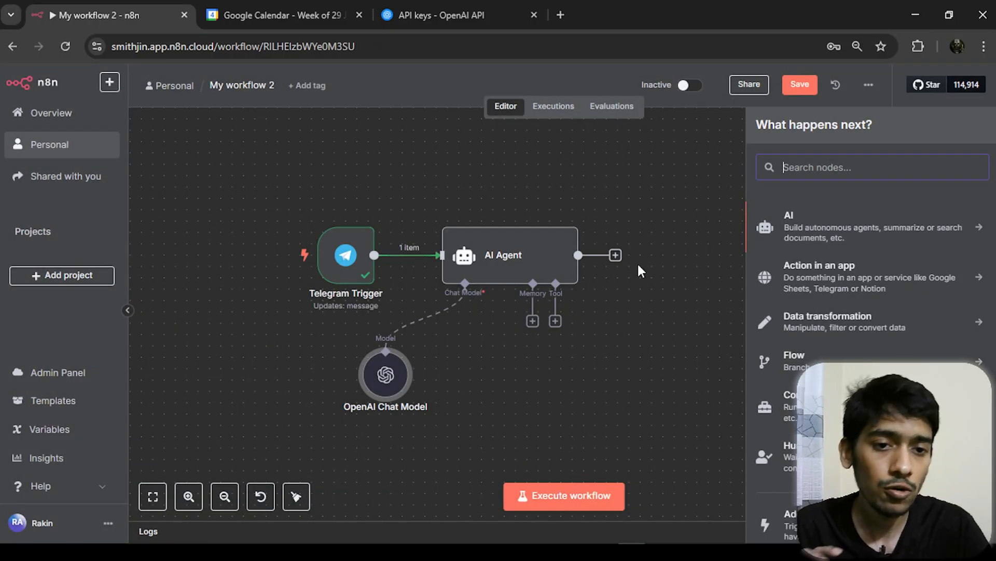
- Add a Telegram node with the "Send a text message" action after the AI Agent
type("tele")
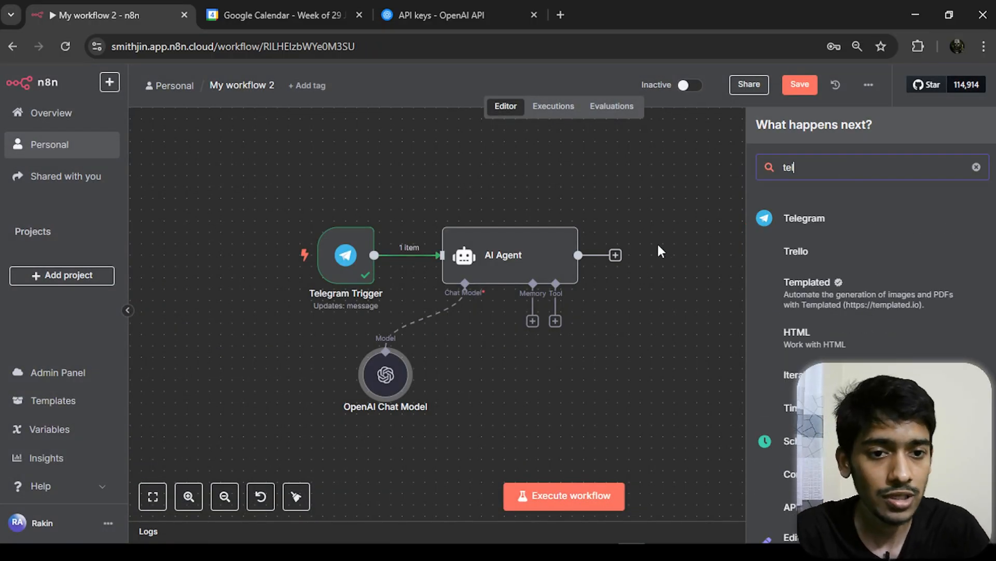
left_click(818, 220)
scroll(851, 291, "down", 2)
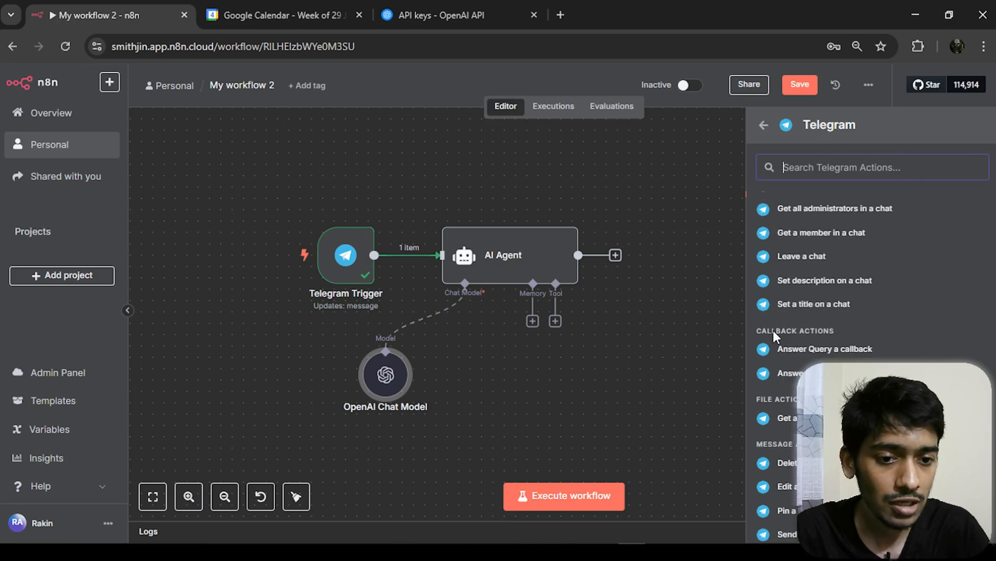
scroll(853, 304, "down", 5)
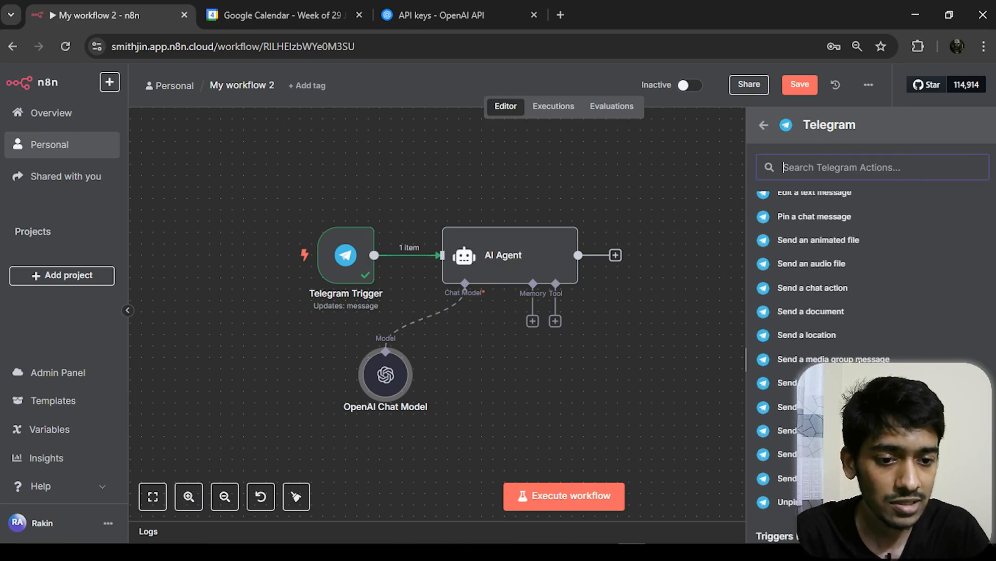
scroll(858, 312, "down", 1)
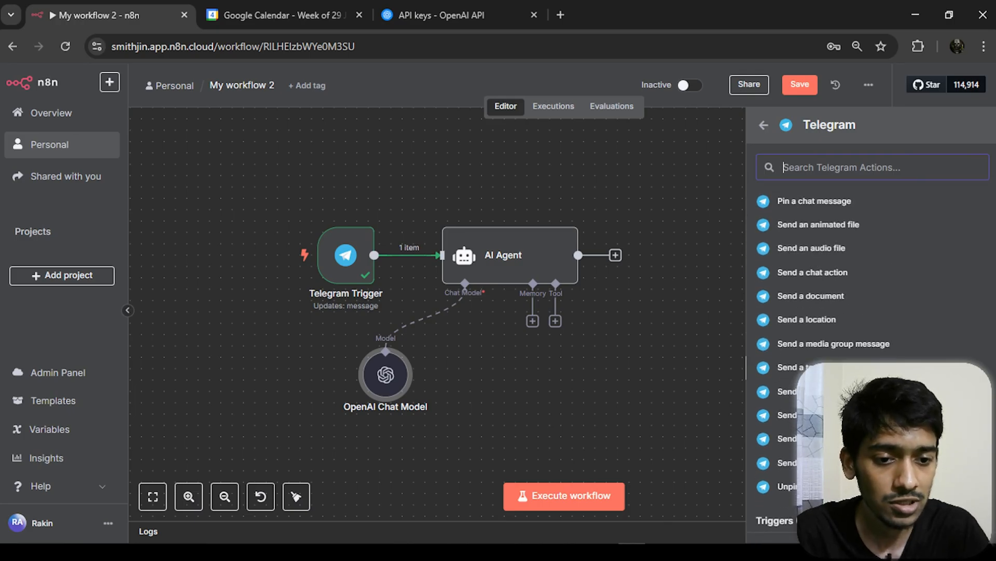
left_click(790, 367)
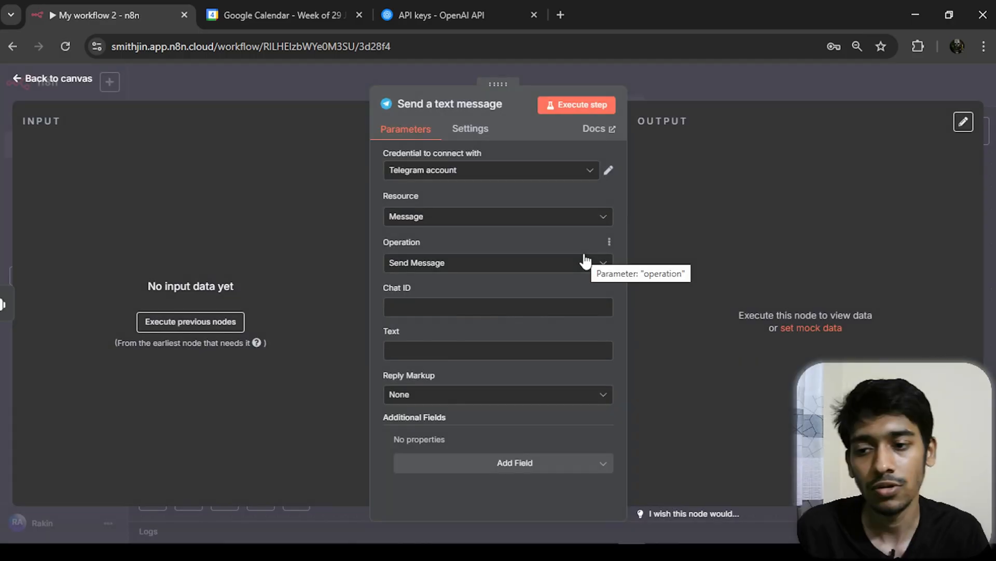
- Run the previous nodes, map the Telegram Trigger's chat id to Chat ID and the AI Agent's output to Text, and return to the canvas
left_click(191, 322)
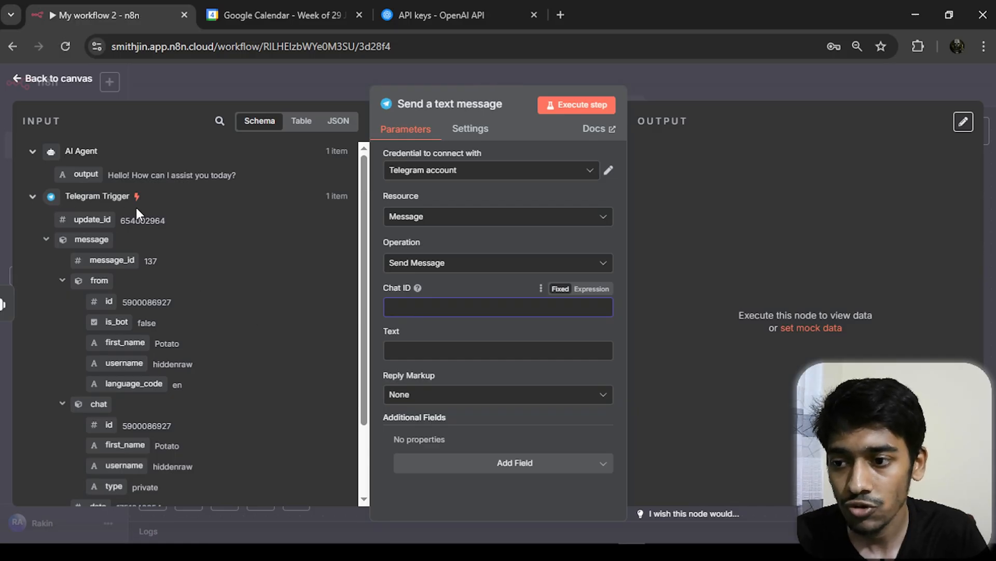
scroll(83, 231, "down", 2)
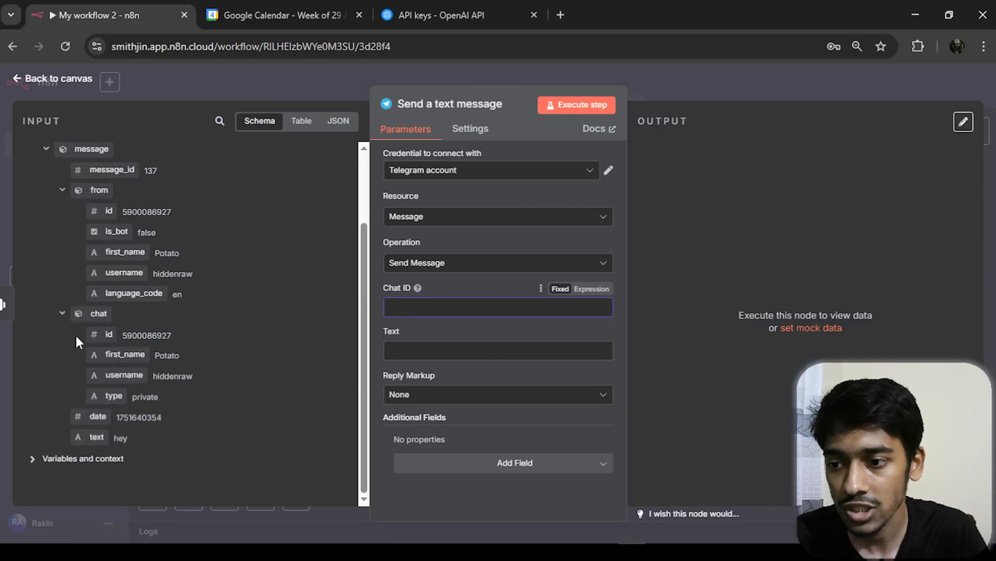
left_click_drag(98, 332, 426, 322)
left_click(387, 369)
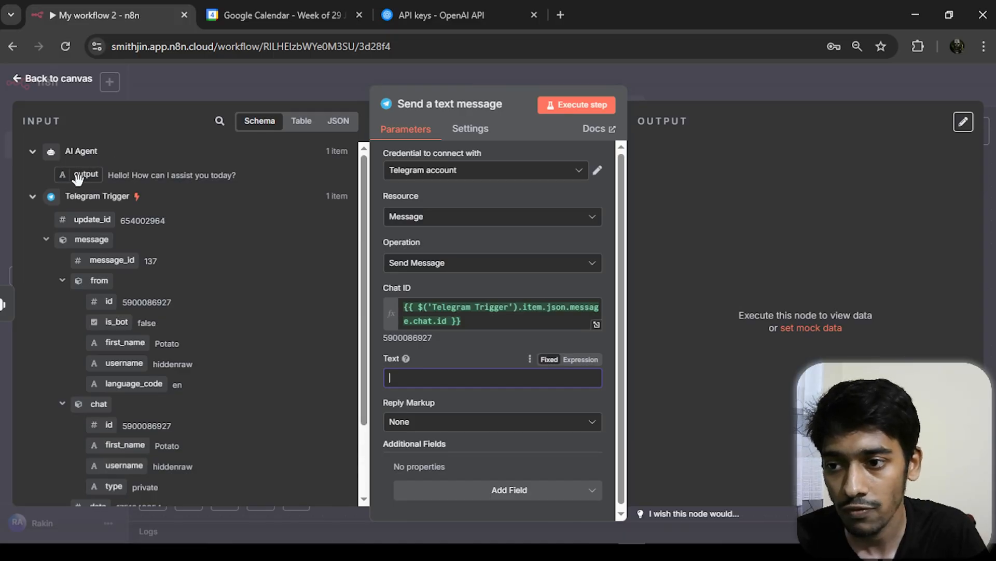
left_click_drag(78, 179, 440, 378)
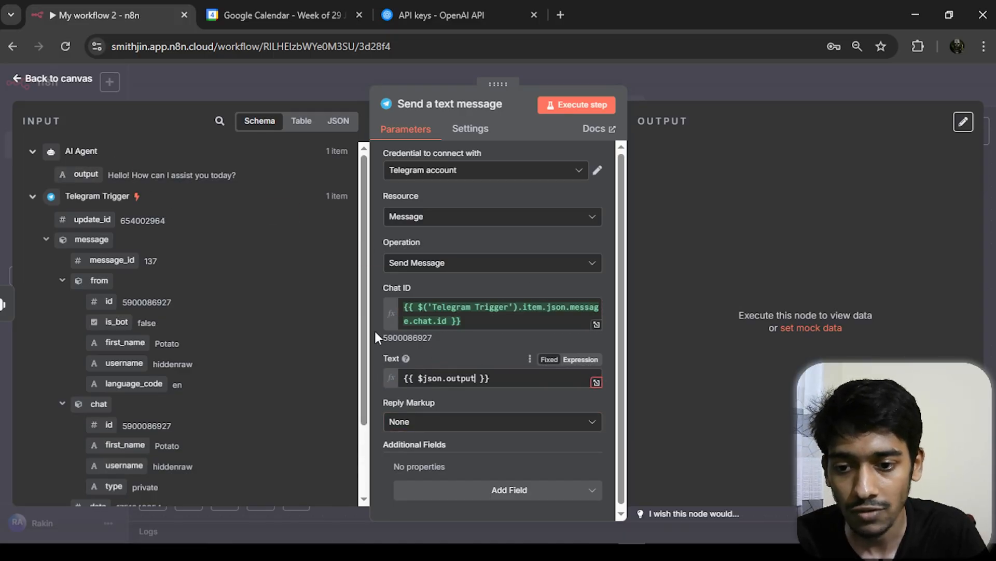
left_click(52, 78)
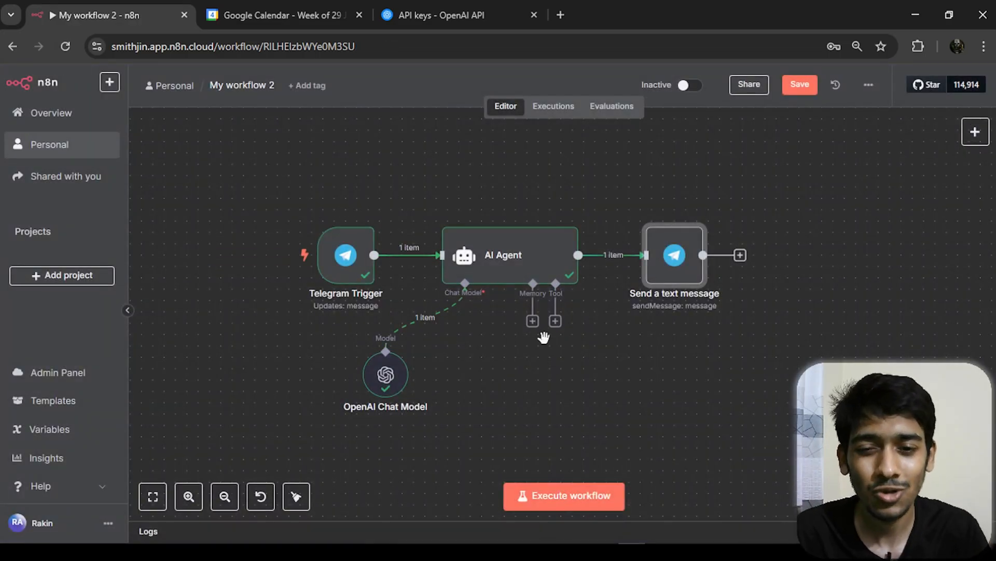
- Execute the workflow, switch to Telegram, send "hey" to the AGENT bot, and react to its reply
scroll(543, 338, "down", 2)
left_click(563, 497)
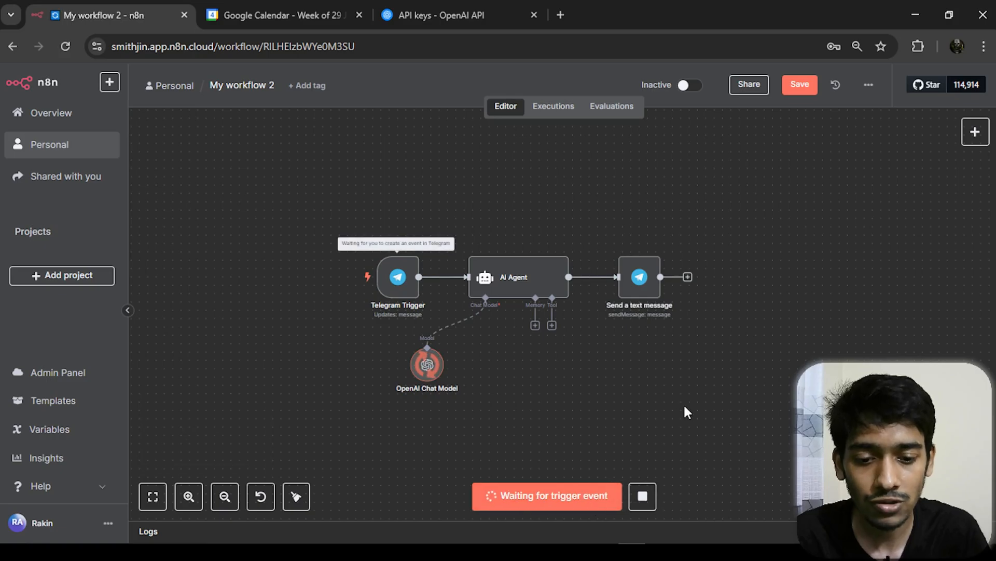
key("alt+Tab")
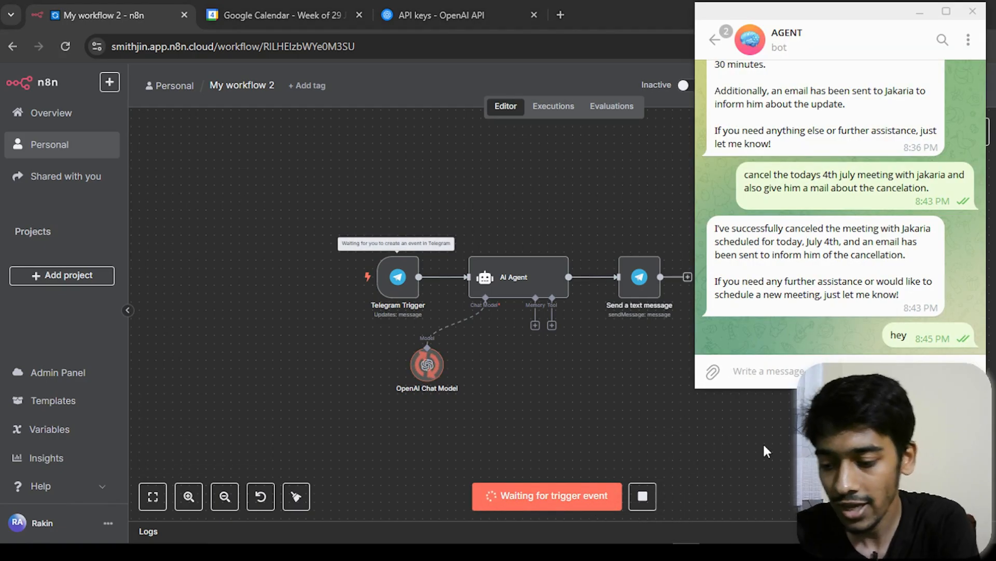
type("hey")
key("Return")
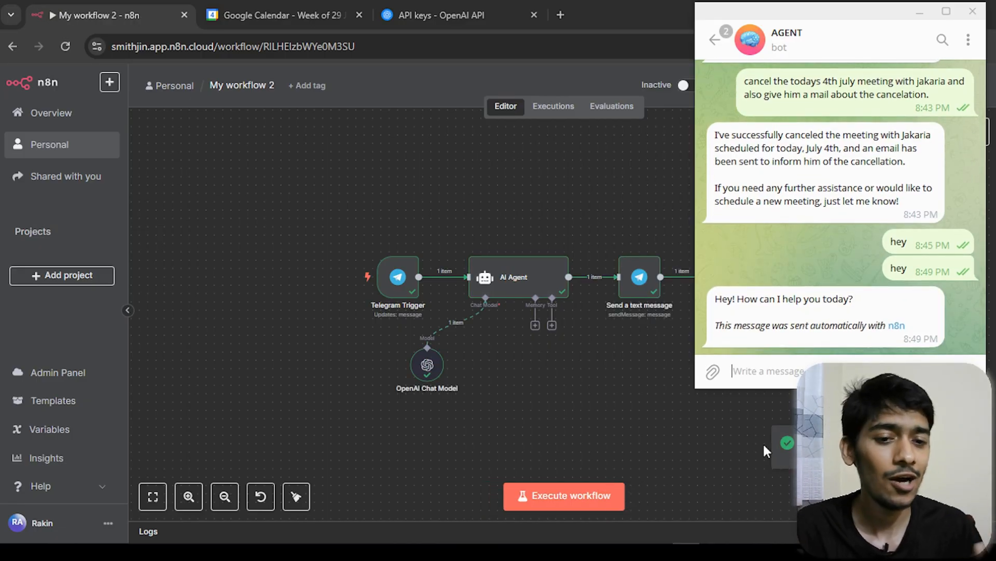
double_click(721, 330)
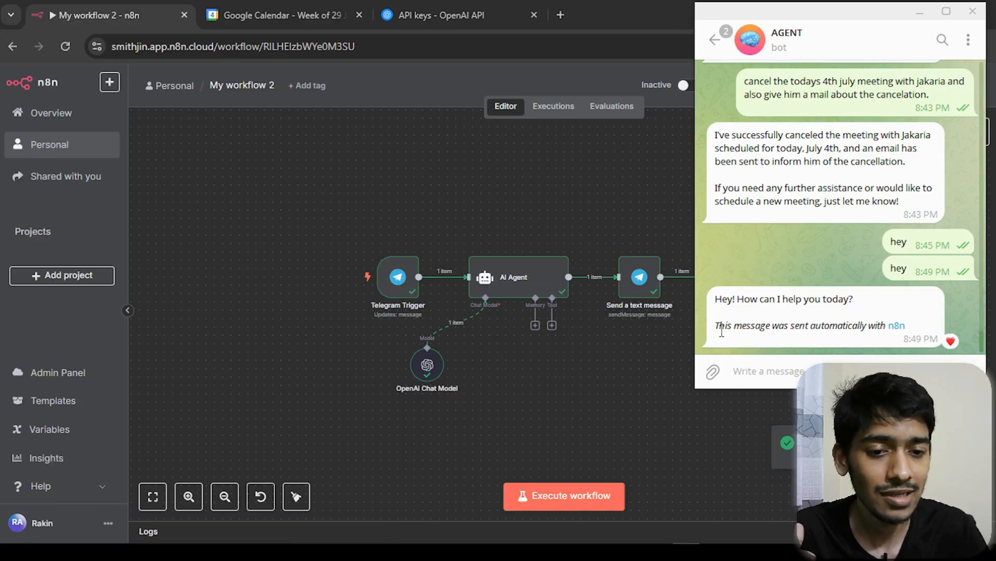
- Add the Append n8n Attribution field to the Telegram reply node, turn it off, check the attribution line in Telegram, and return to the canvas
left_click(638, 279)
double_click(637, 280)
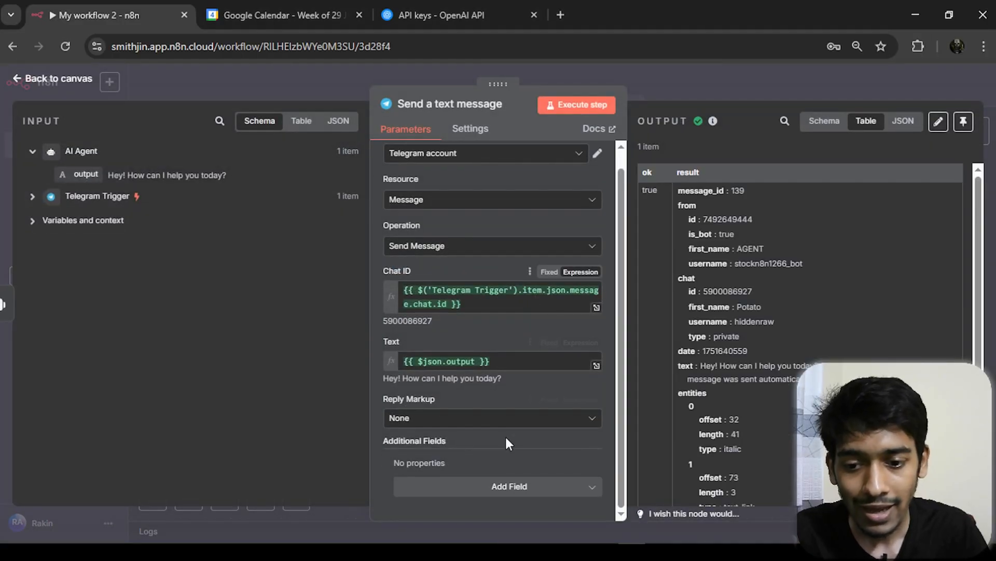
left_click(510, 486)
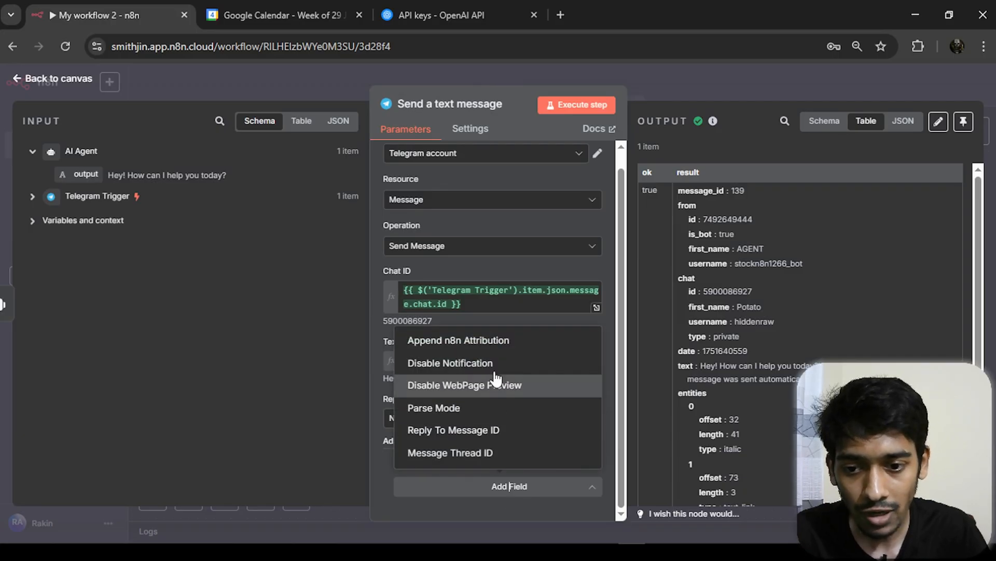
left_click(433, 340)
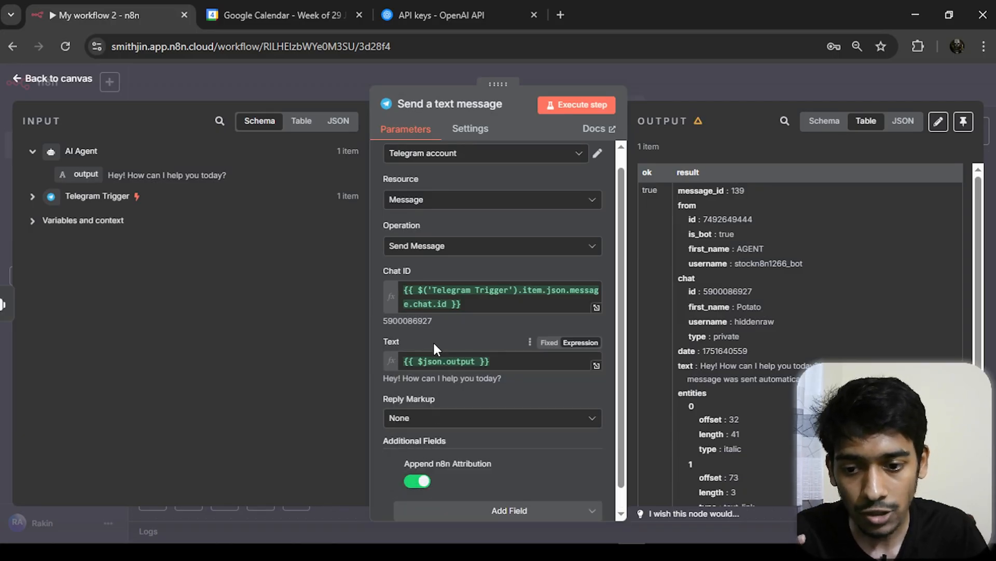
left_click(426, 483)
left_click(685, 467)
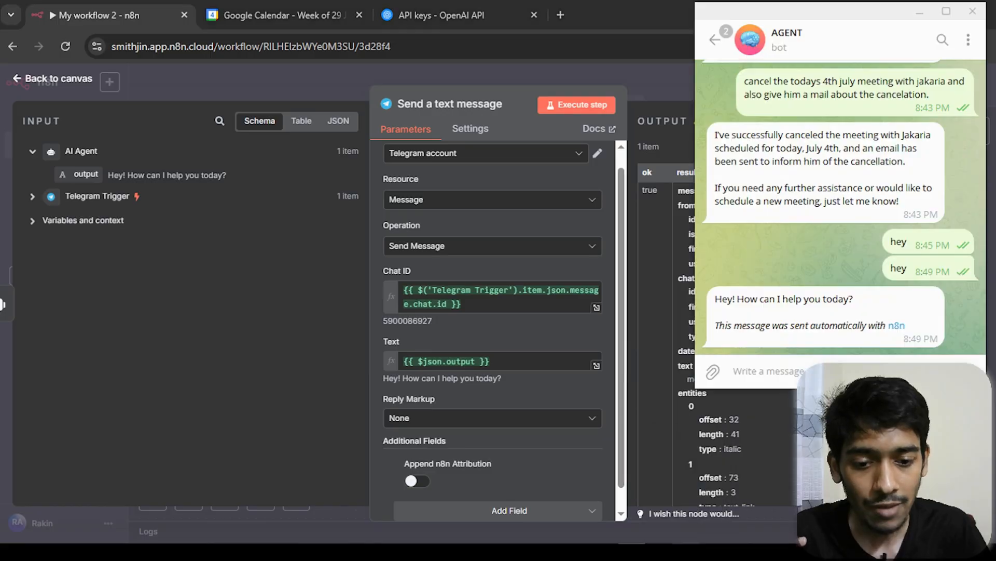
left_click_drag(864, 327, 716, 314)
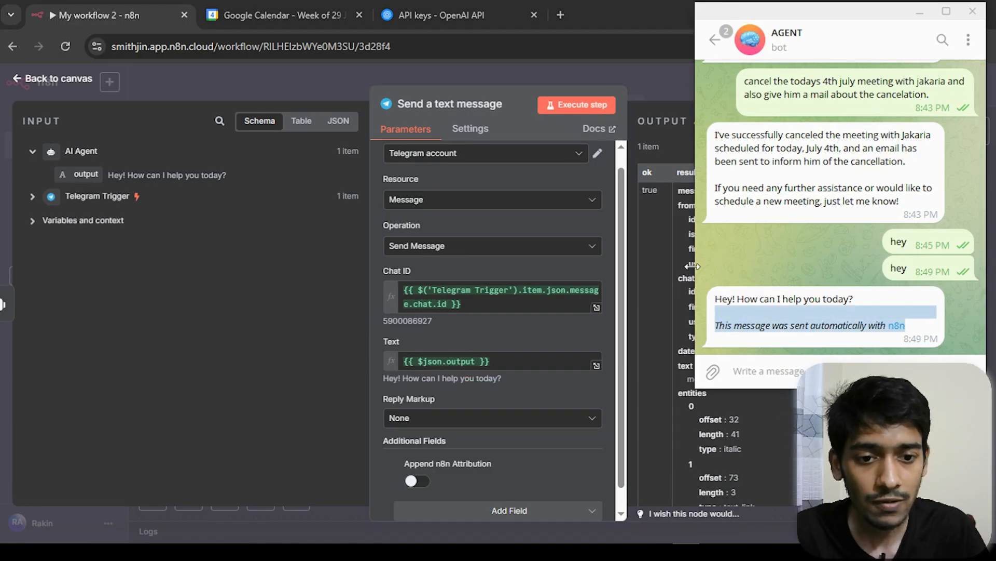
left_click(920, 11)
left_click(57, 78)
- Attach a Simple Memory node to the AI Agent's memory connection
mouse_move(541, 281)
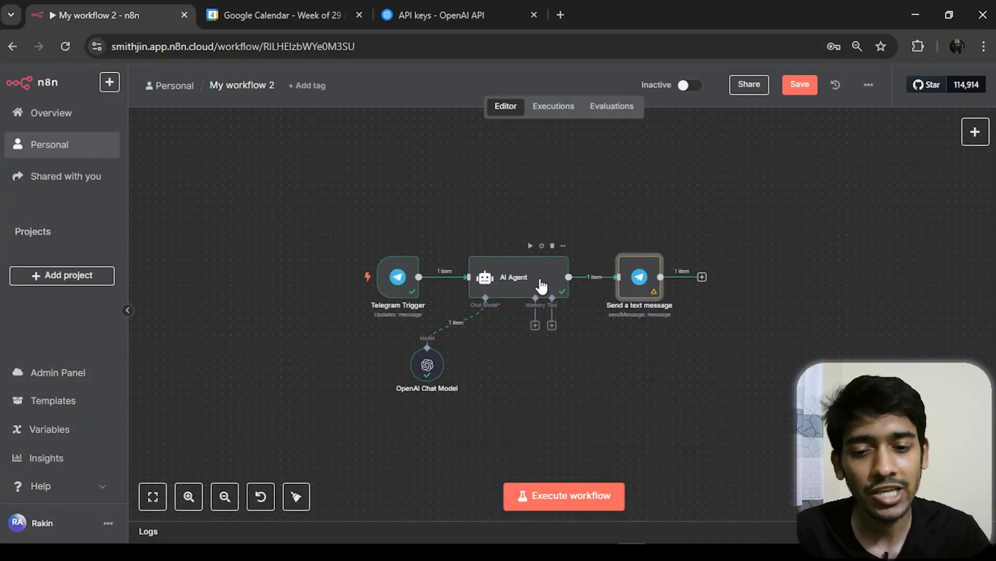
scroll(528, 363, "up", 2)
left_click_drag(527, 372, 443, 306)
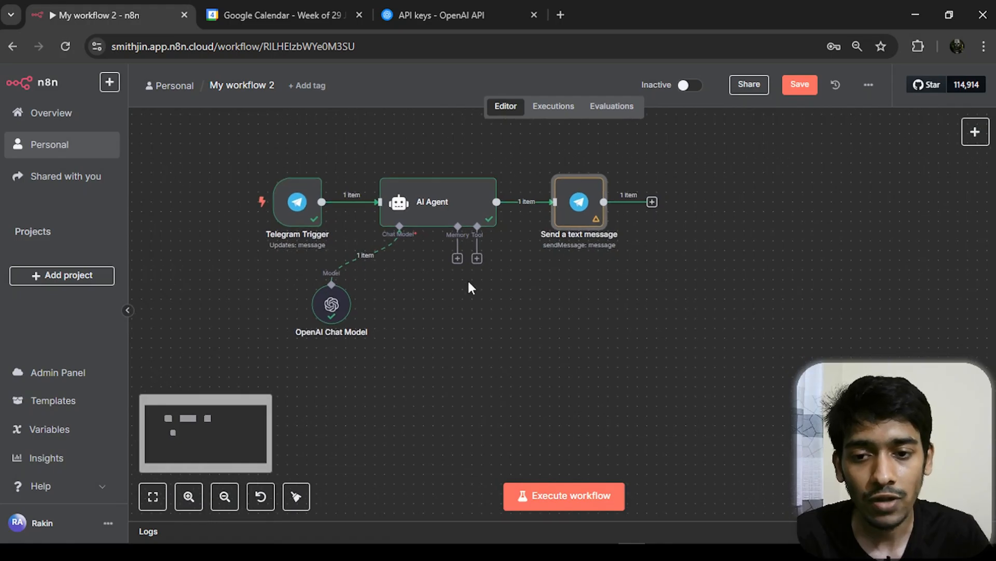
left_click(458, 259)
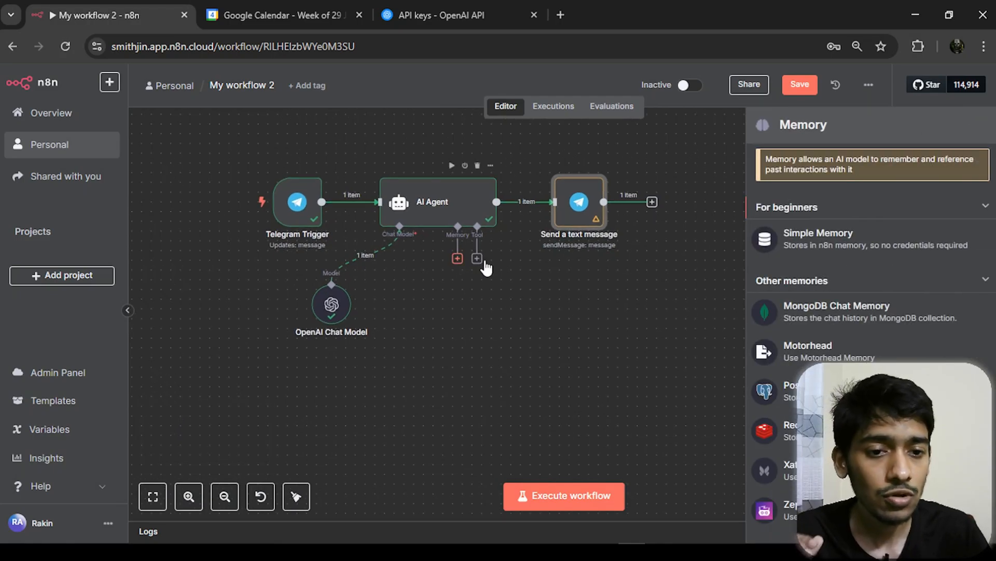
left_click(818, 245)
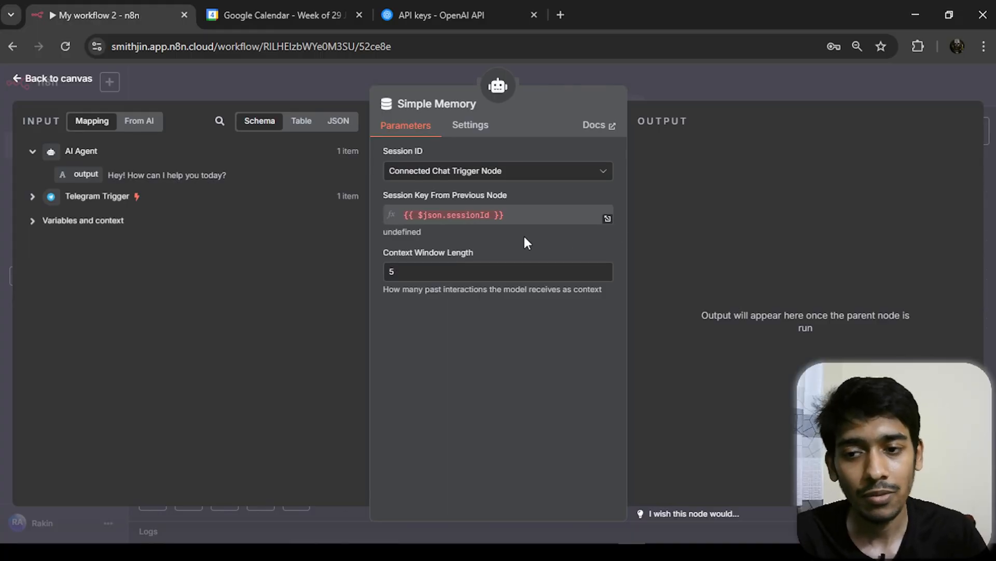
- Set the memory's Session ID to "Define below" with the Telegram Trigger's chat id as key, and move the node closer to the chat model
left_click(475, 175)
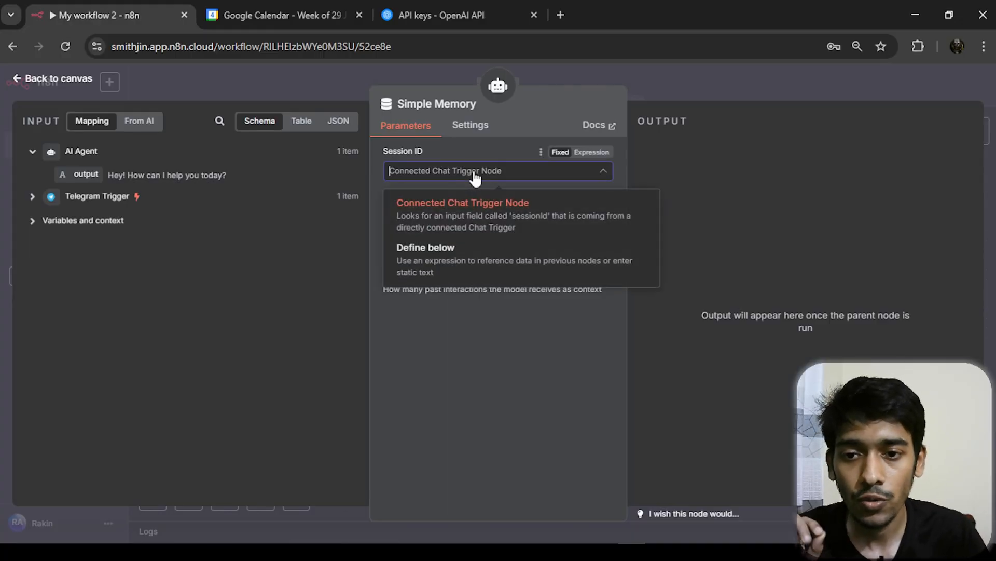
left_click(456, 266)
left_click(473, 222)
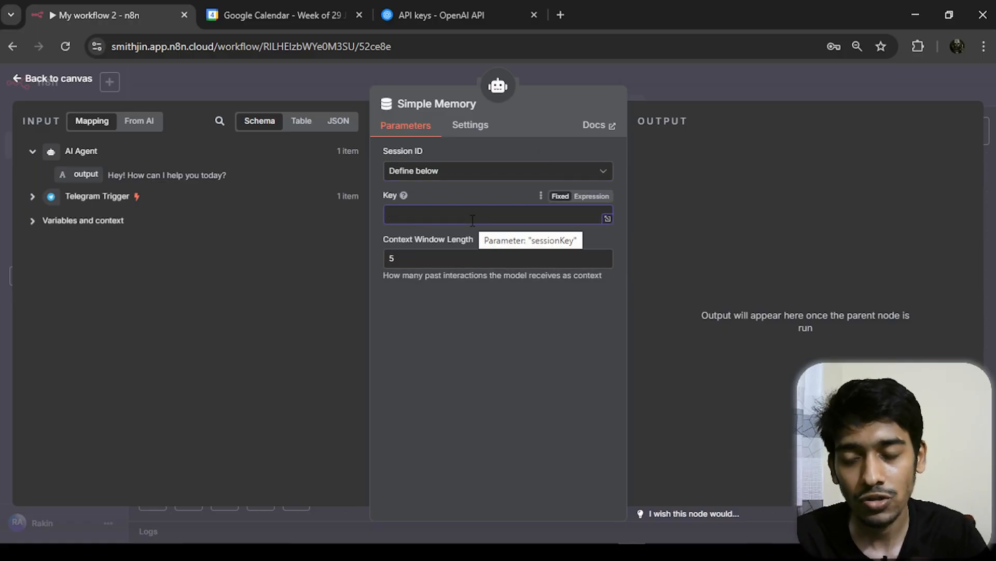
left_click(33, 198)
scroll(234, 293, "down", 2)
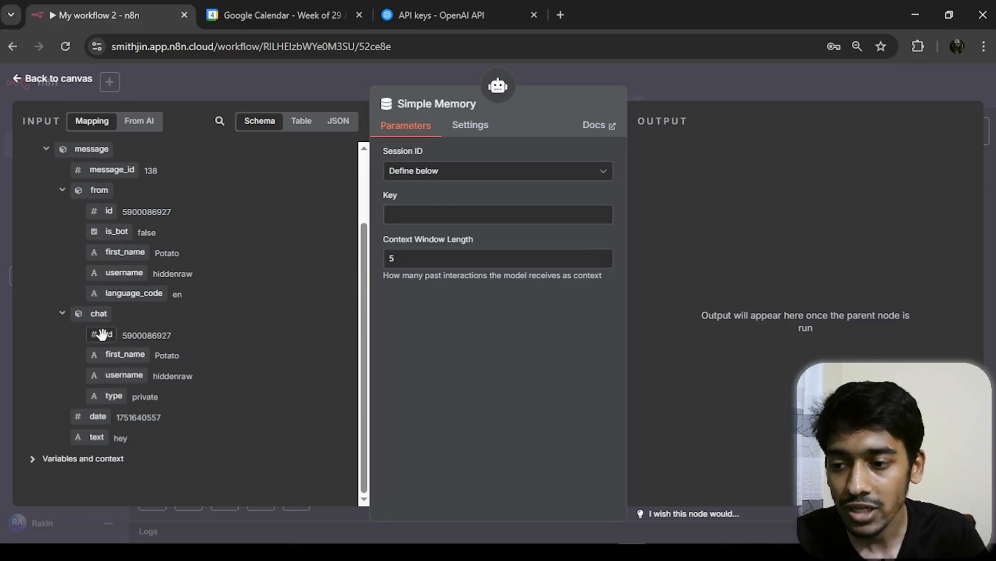
left_click_drag(109, 334, 418, 216)
left_click(341, 178)
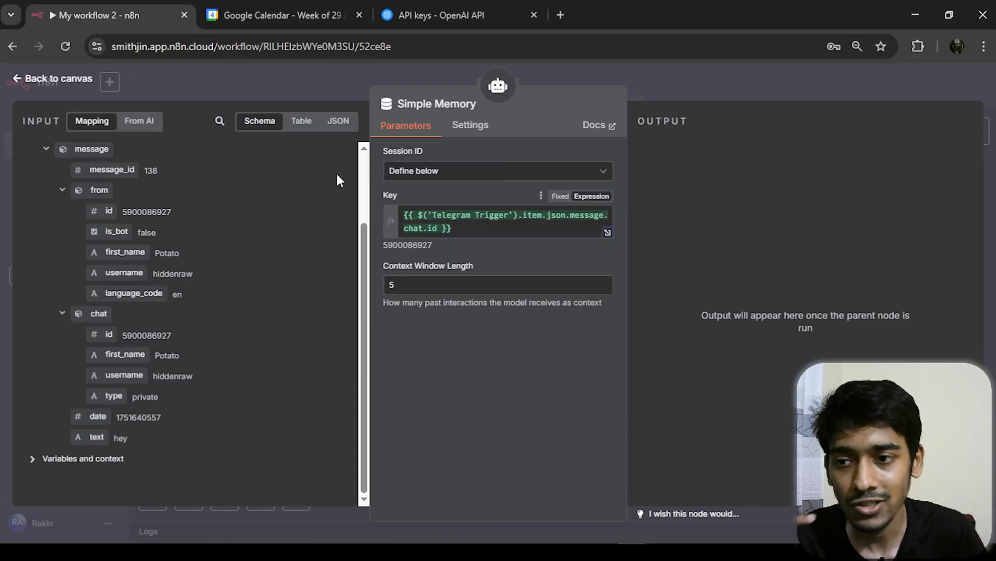
left_click(62, 79)
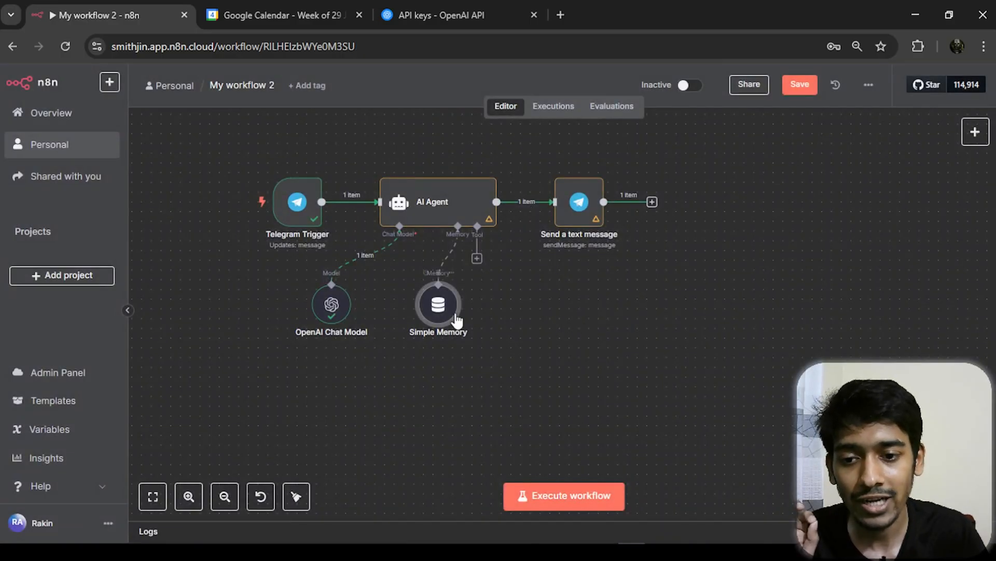
left_click_drag(456, 319, 428, 319)
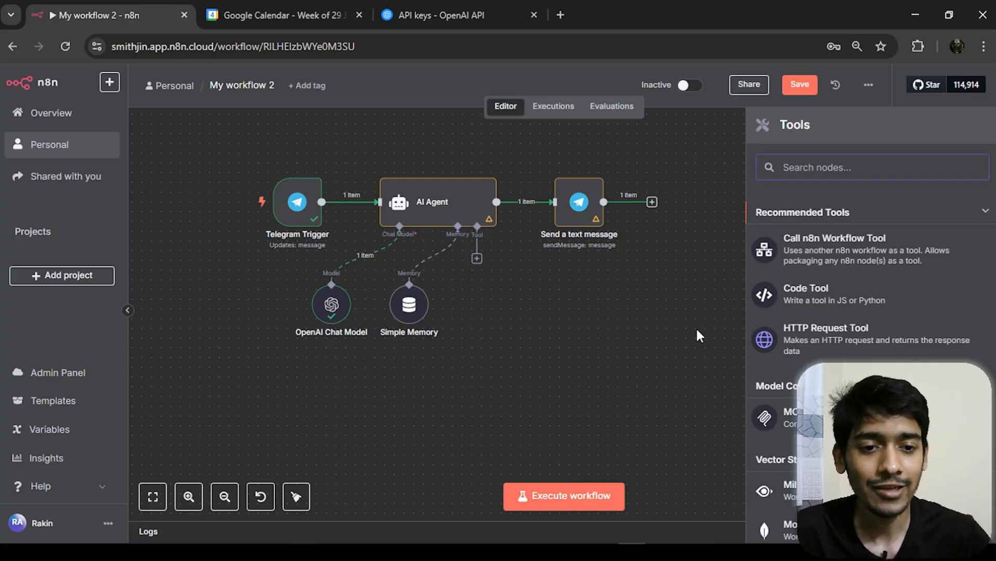
- Search the tools for "google calndar" and attach a Google Calendar Tool to the AI Agent
type("google ")
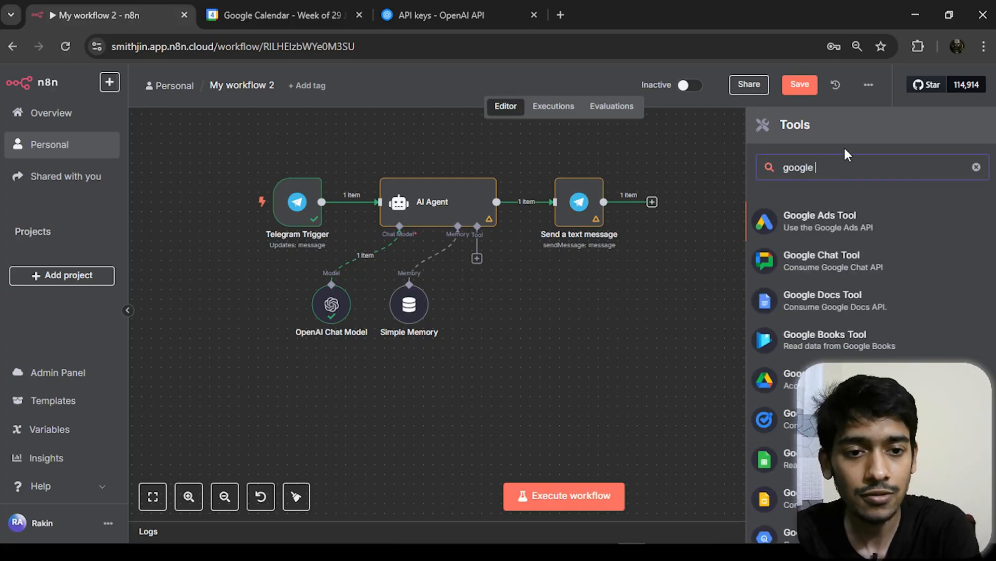
type("calndar")
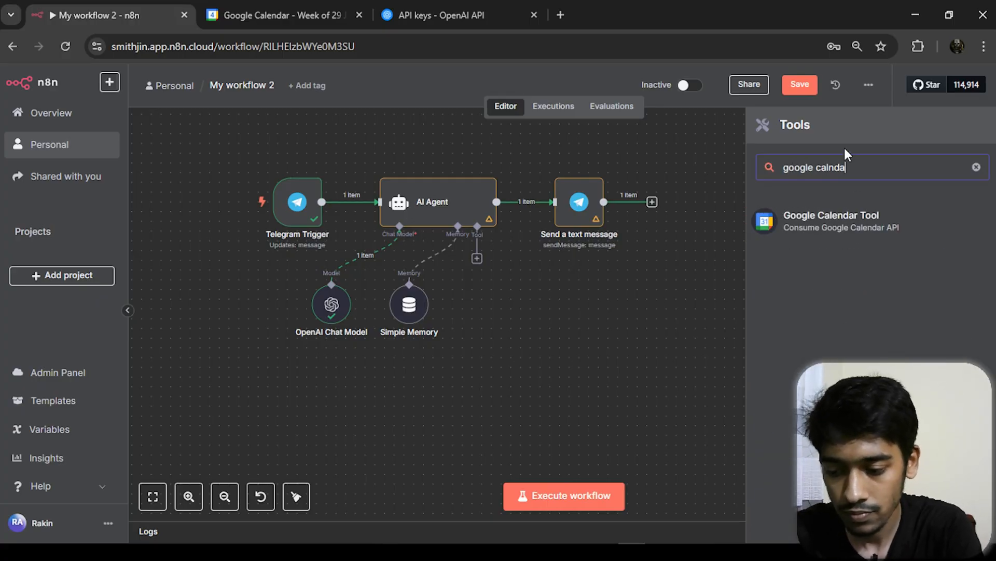
left_click(838, 226)
- View the Google sign-in option for a new Google Calendar credential, and close it without connecting
left_click(568, 179)
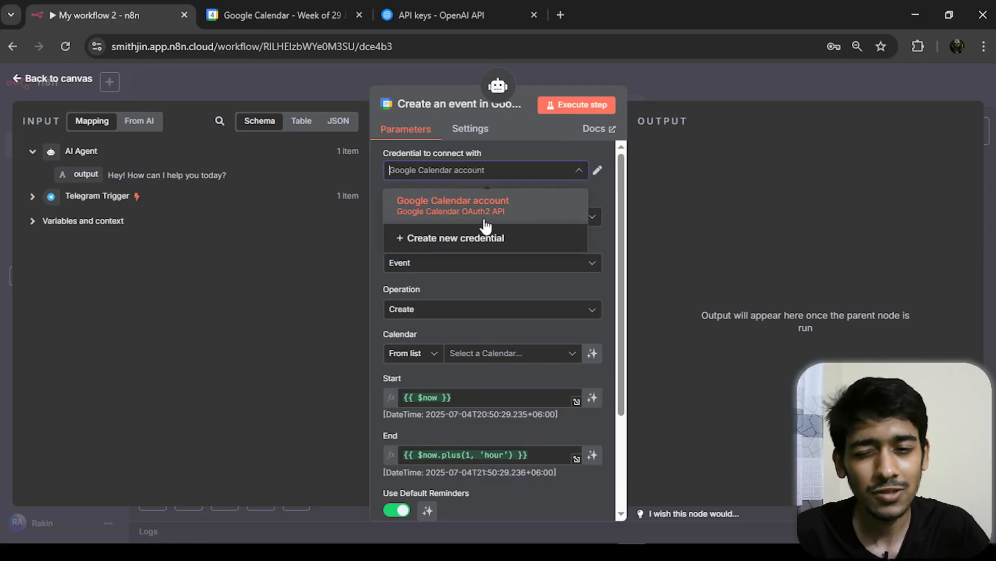
left_click(415, 239)
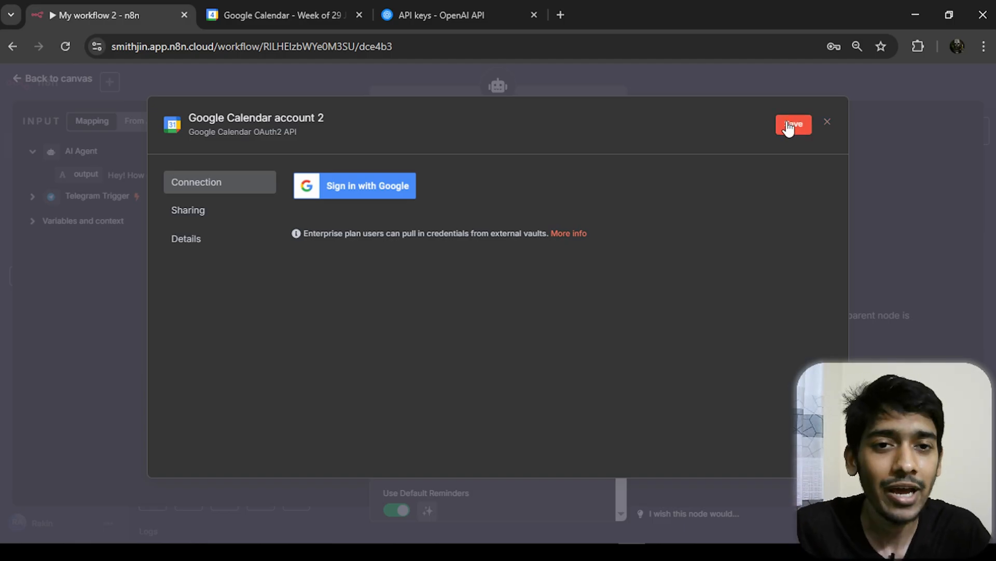
left_click(828, 123)
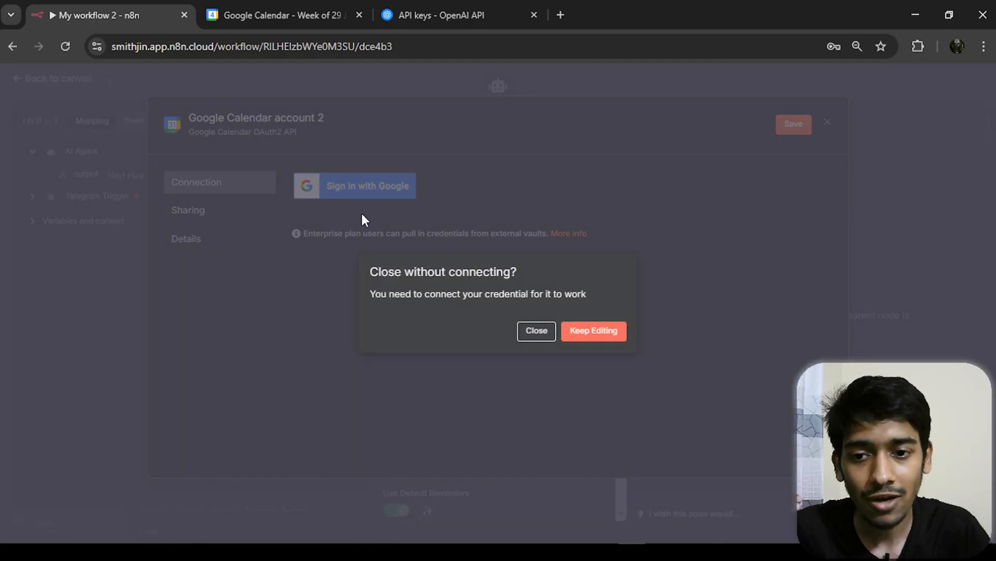
left_click(571, 334)
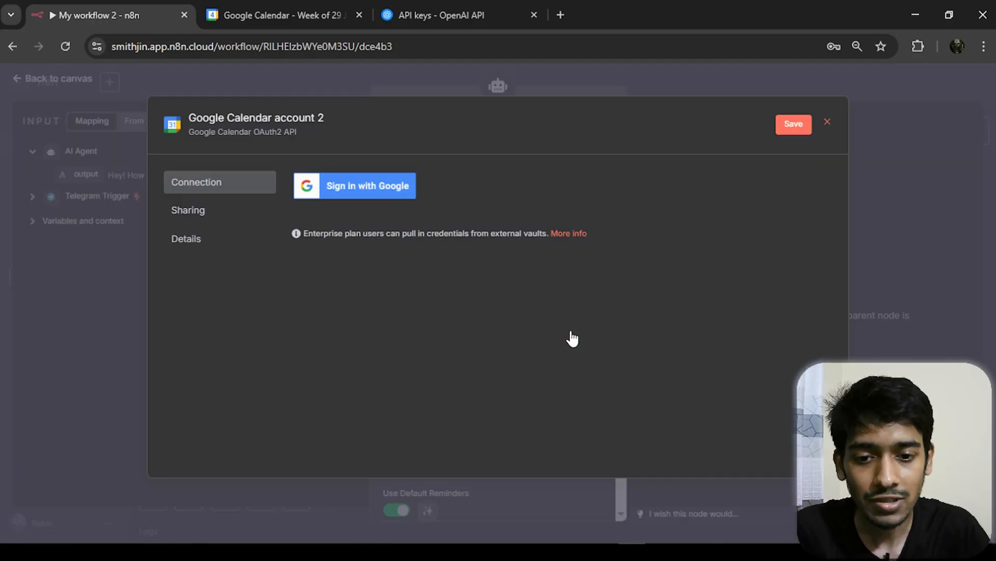
left_click(827, 125)
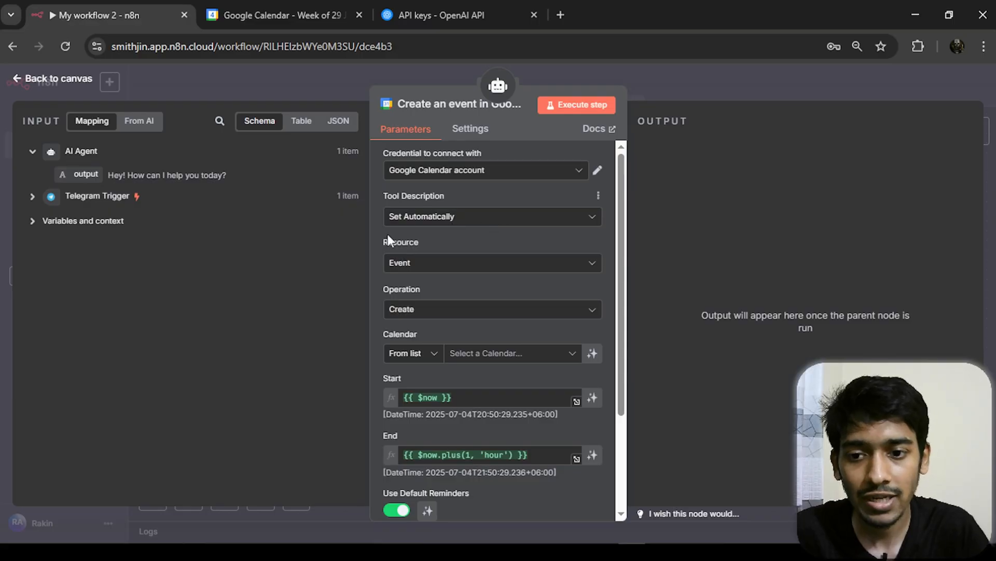
- Set the calendar tool's resource to Event and operation to Create, with the account's own e-mail calendar as the calendar
left_click(412, 320)
scroll(527, 294, "down", 2)
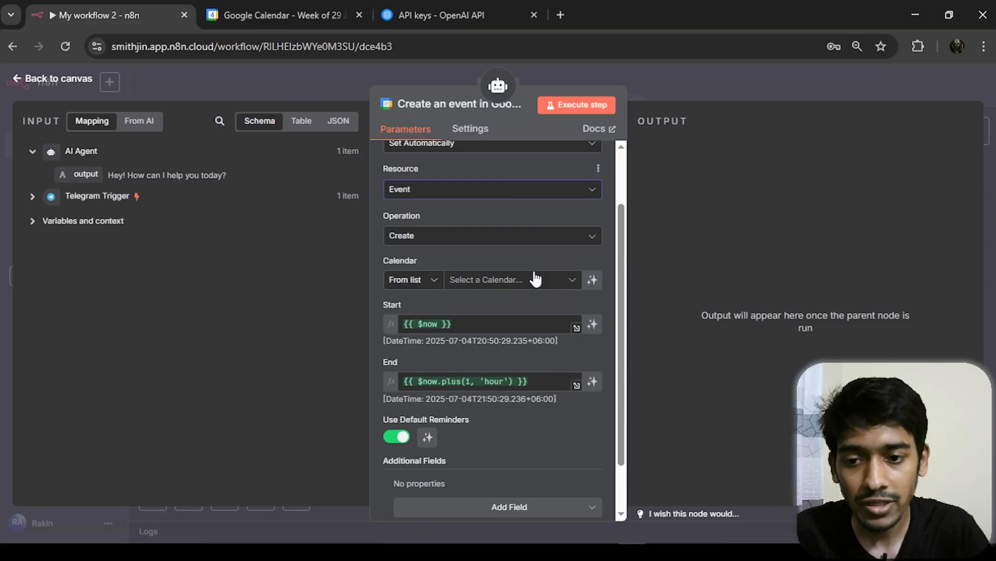
left_click(440, 238)
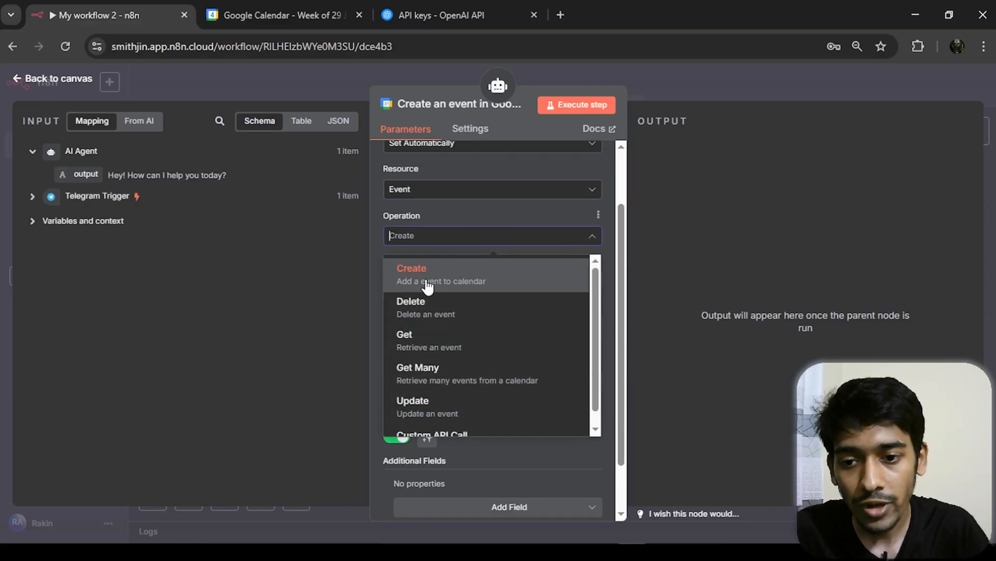
left_click(425, 283)
scroll(478, 241, "down", 2)
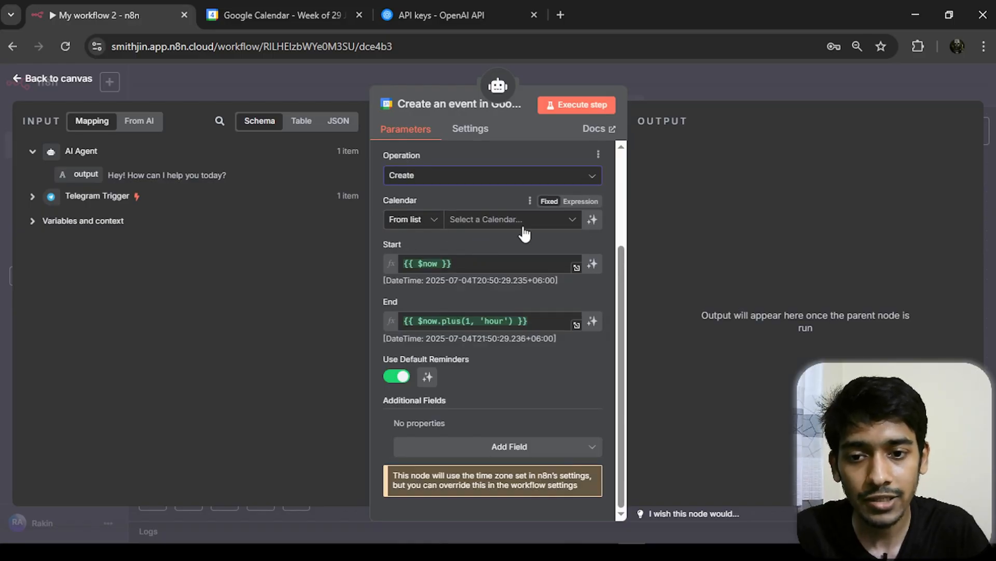
left_click(496, 219)
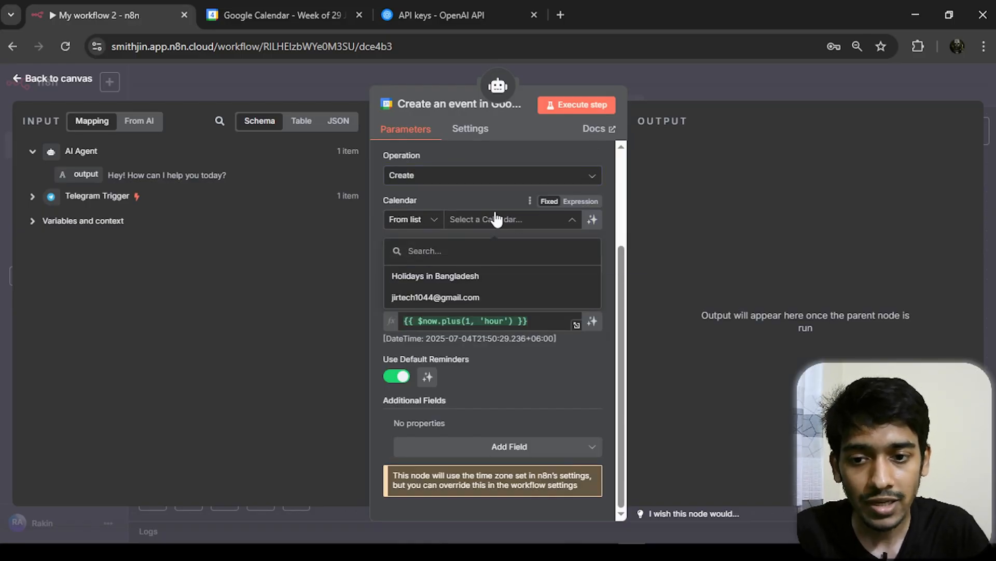
left_click(426, 298)
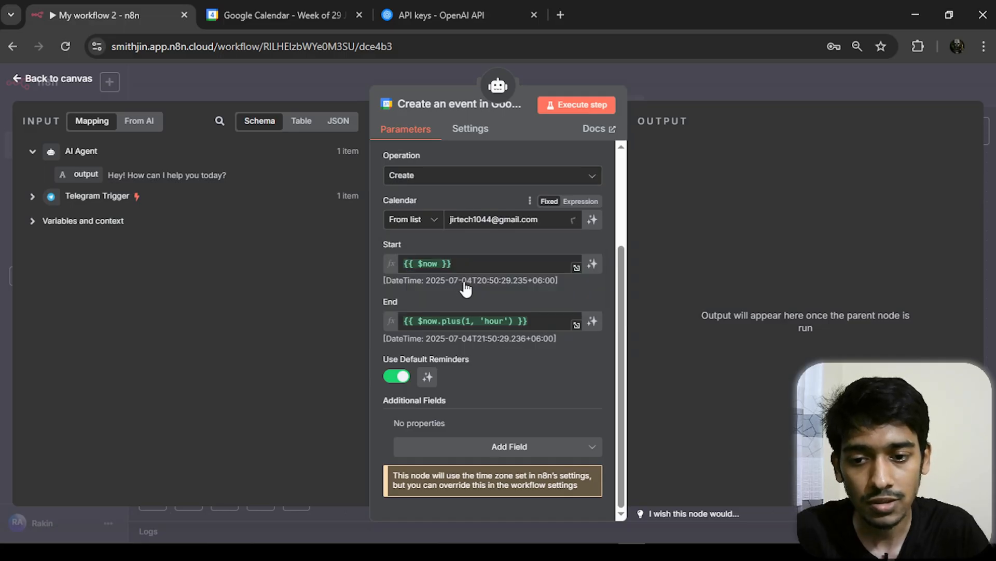
- Switch to Google Calendar and open the form for creating a new calendar to examine its name and description fields
left_click(304, 14)
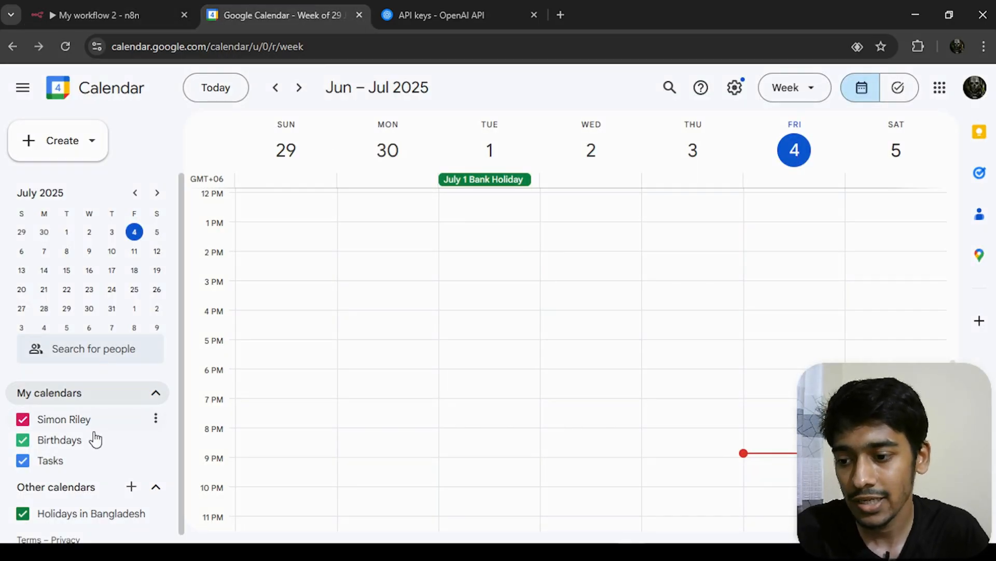
scroll(130, 456, "down", 1)
left_click(126, 483)
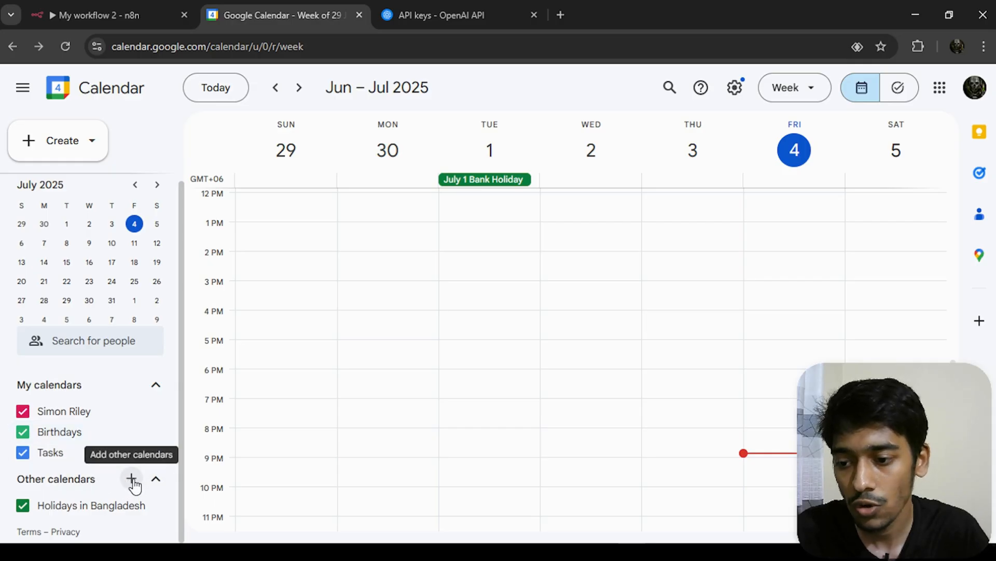
left_click(176, 390)
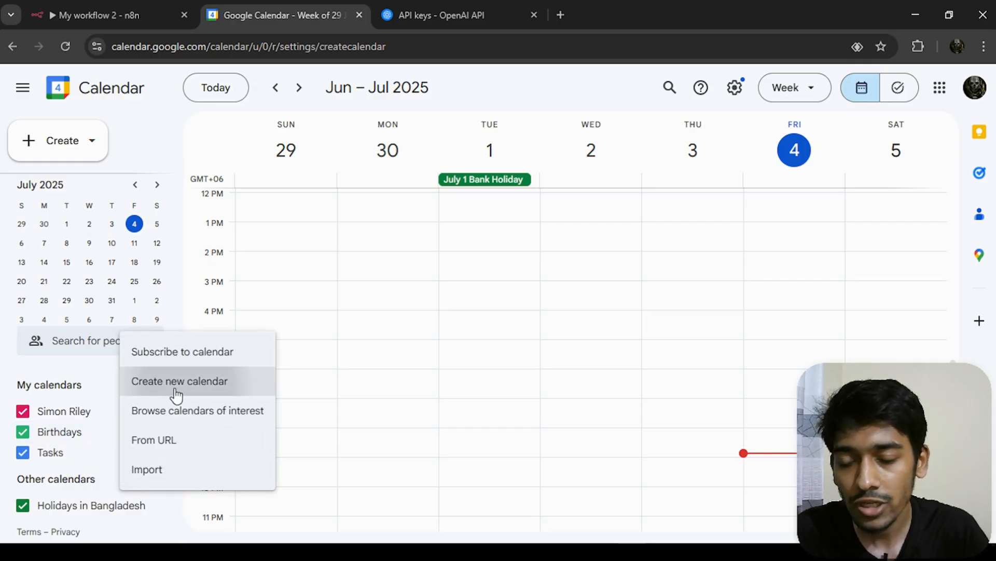
left_click(418, 171)
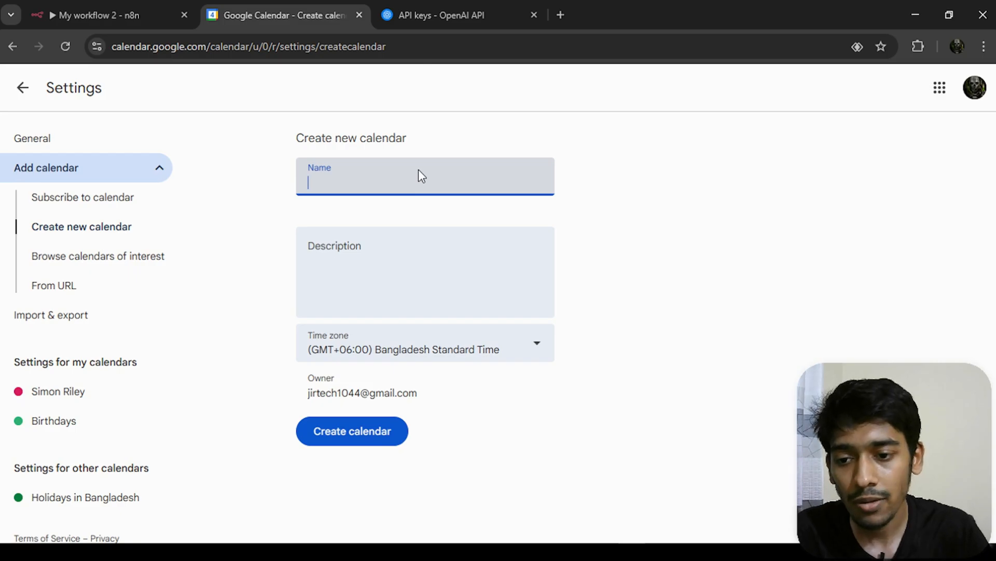
left_click(381, 243)
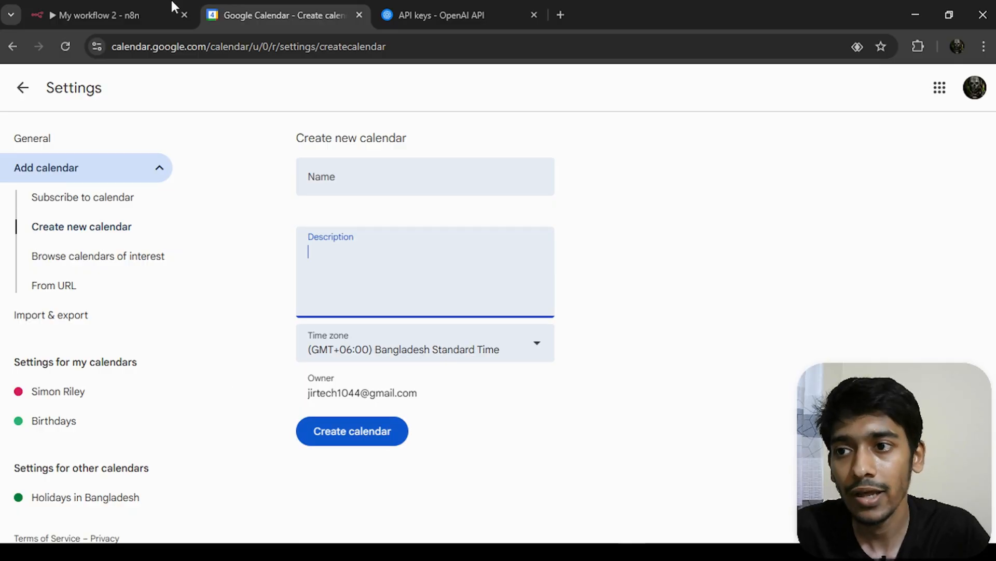
- Return to n8n and review the calendars offered in the event tool, keeping the selected one
left_click(98, 15)
left_click(518, 233)
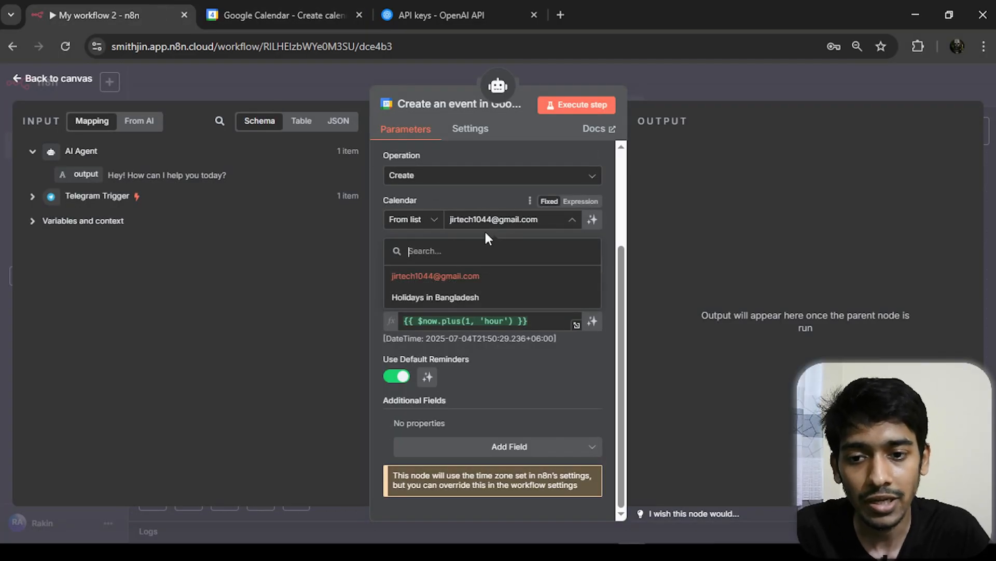
left_click(529, 223)
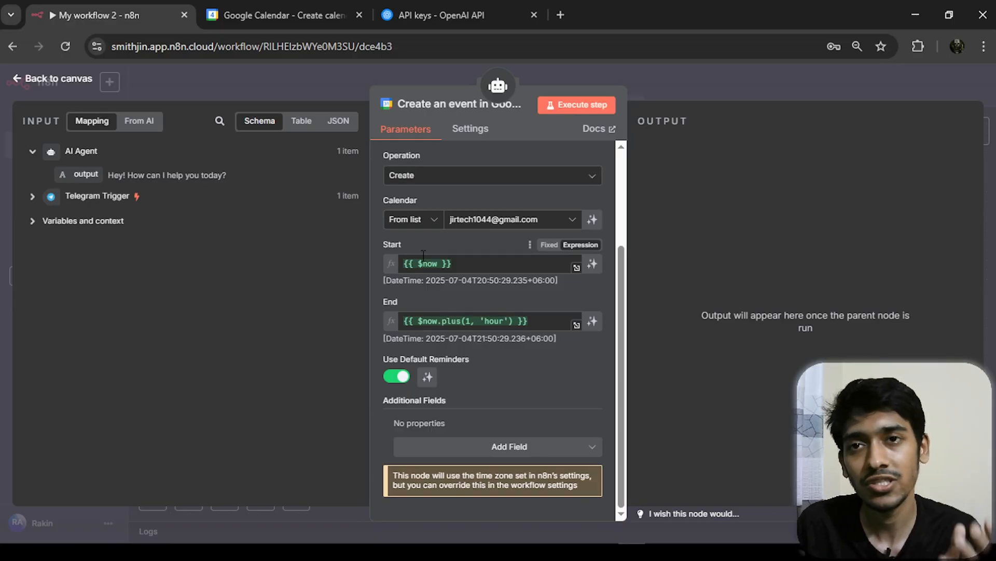
- Let the model define the event's Start, End and Use Default Reminders parameters
left_click(593, 265)
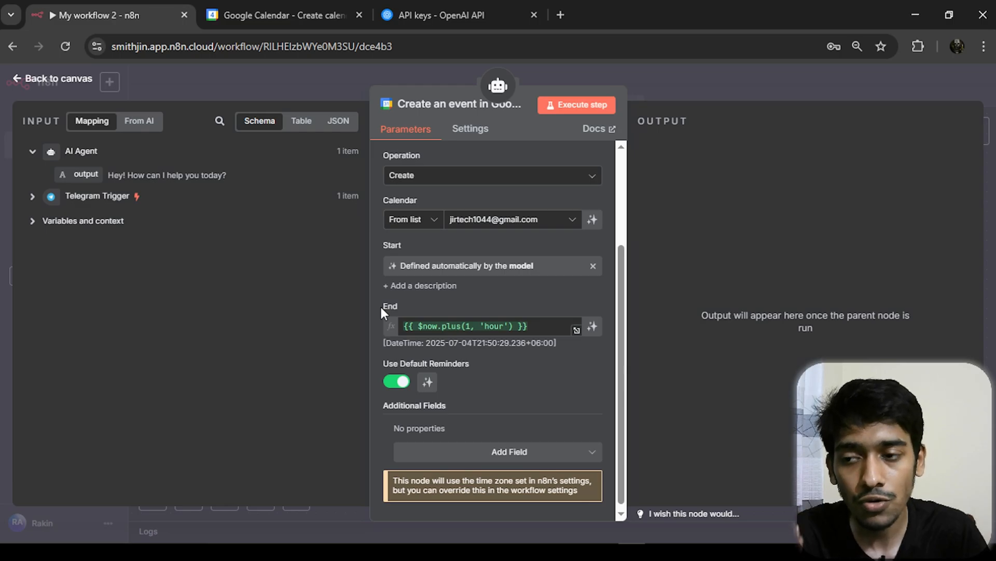
left_click(592, 326)
scroll(571, 309, "down", 1)
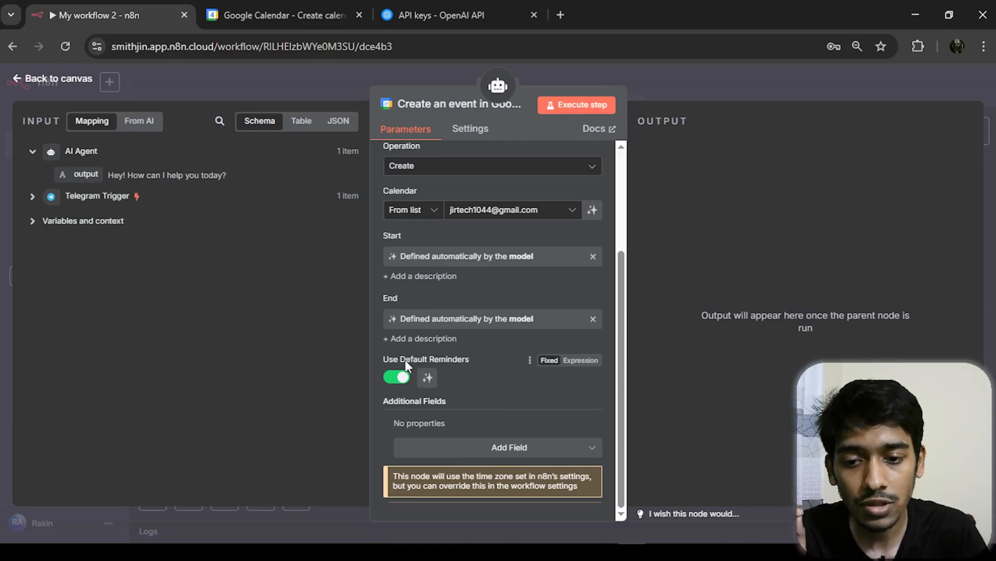
left_click(428, 377)
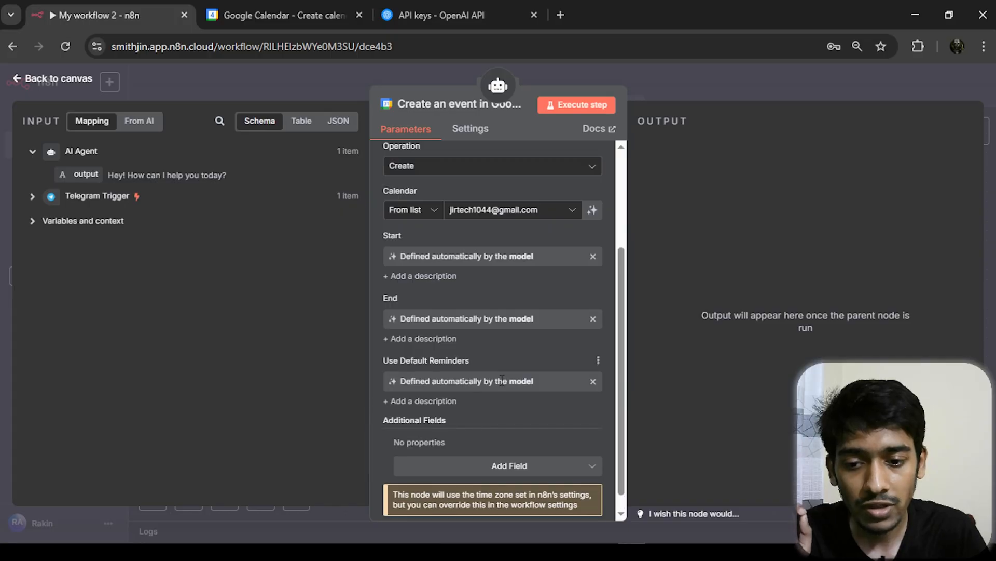
- Add the Attendees additional field to the event tool and let the model define the attendee
scroll(622, 363, "down", 1)
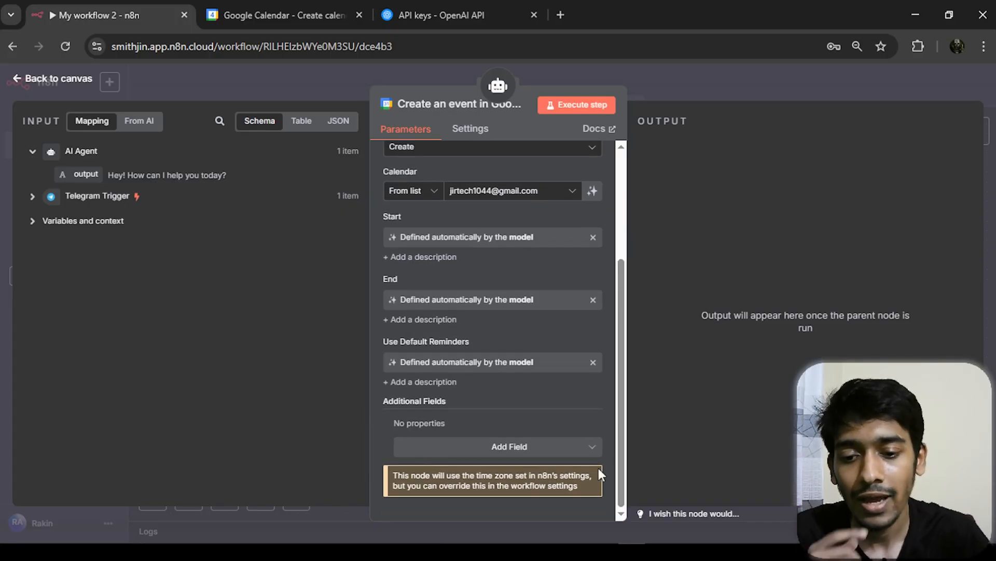
left_click(501, 452)
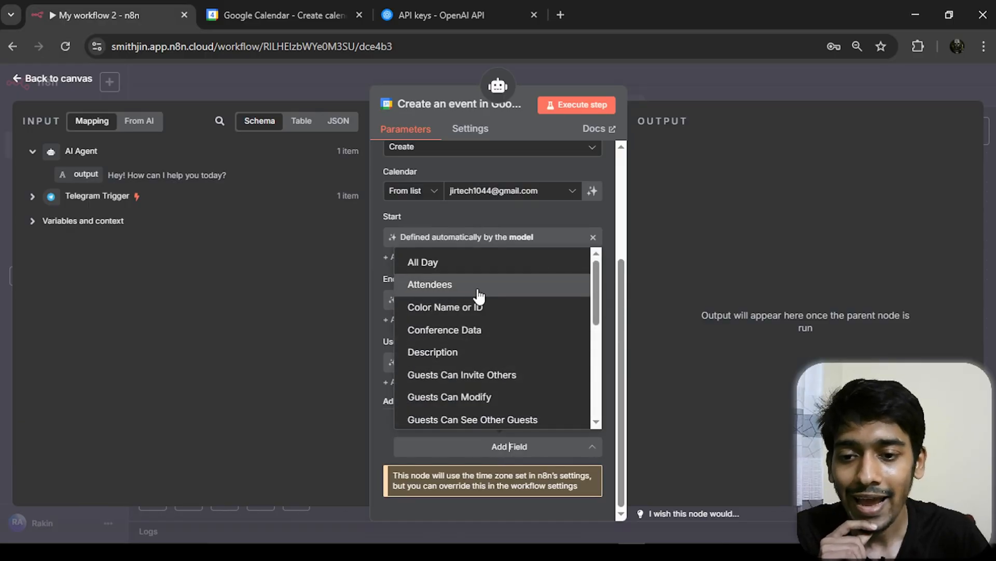
left_click(459, 285)
scroll(584, 369, "down", 2)
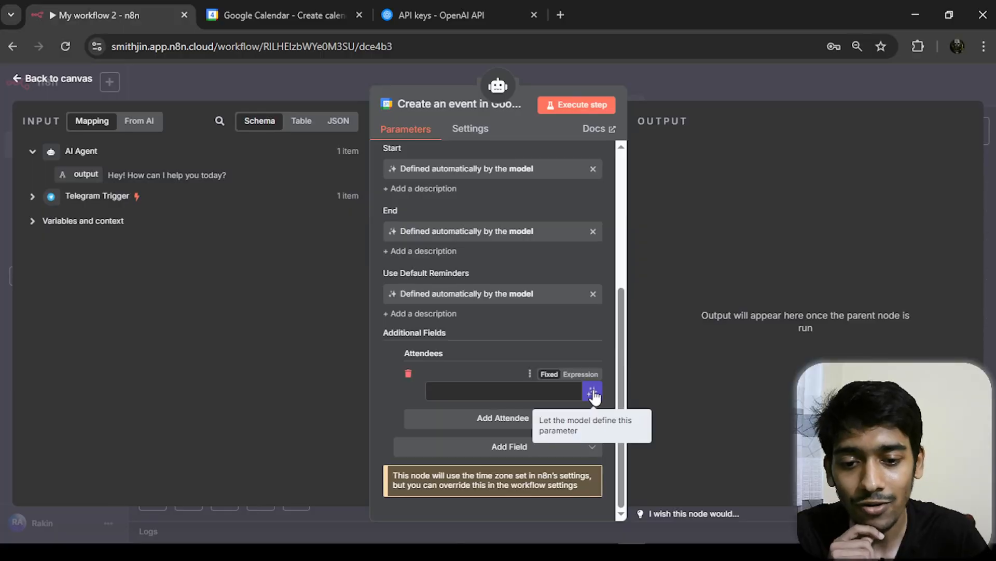
left_click(592, 393)
scroll(617, 348, "down", 1)
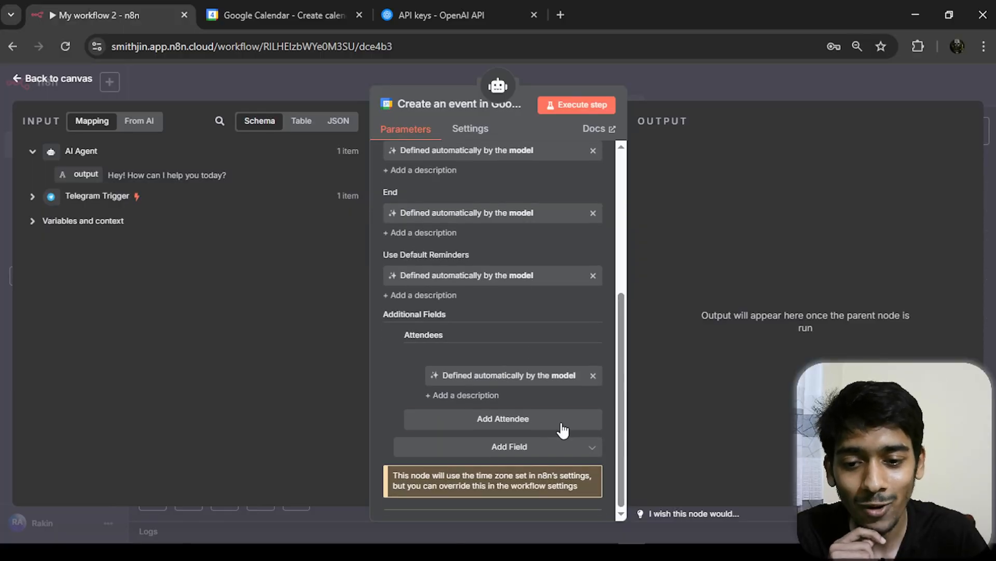
- Add the Description additional field and let the model define it
left_click(525, 450)
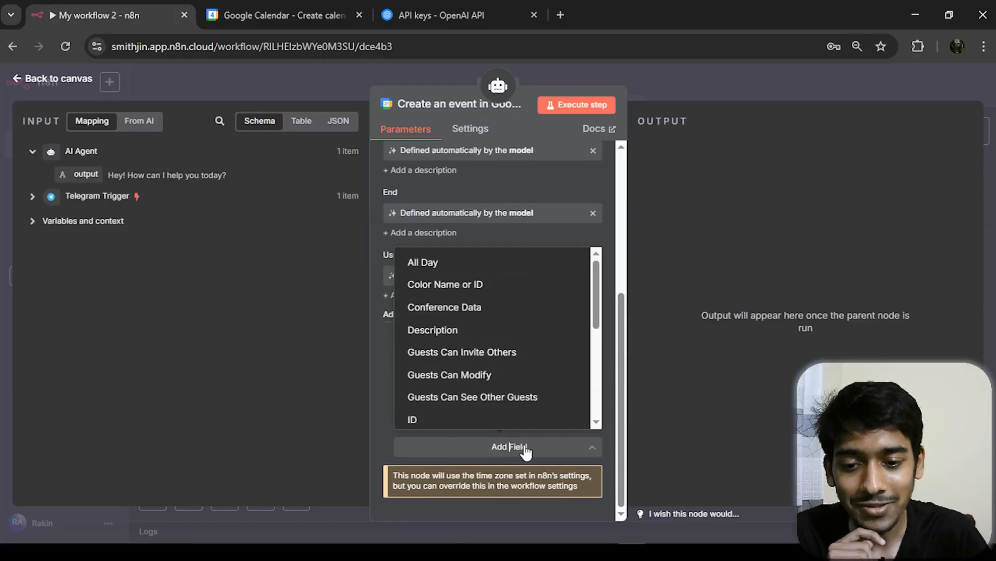
left_click(481, 334)
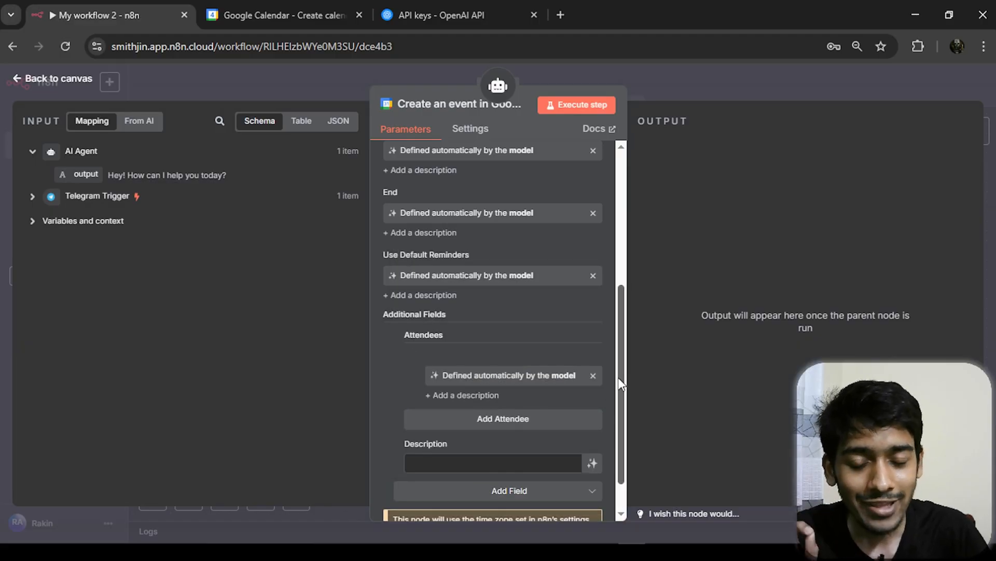
scroll(592, 431, "down", 1)
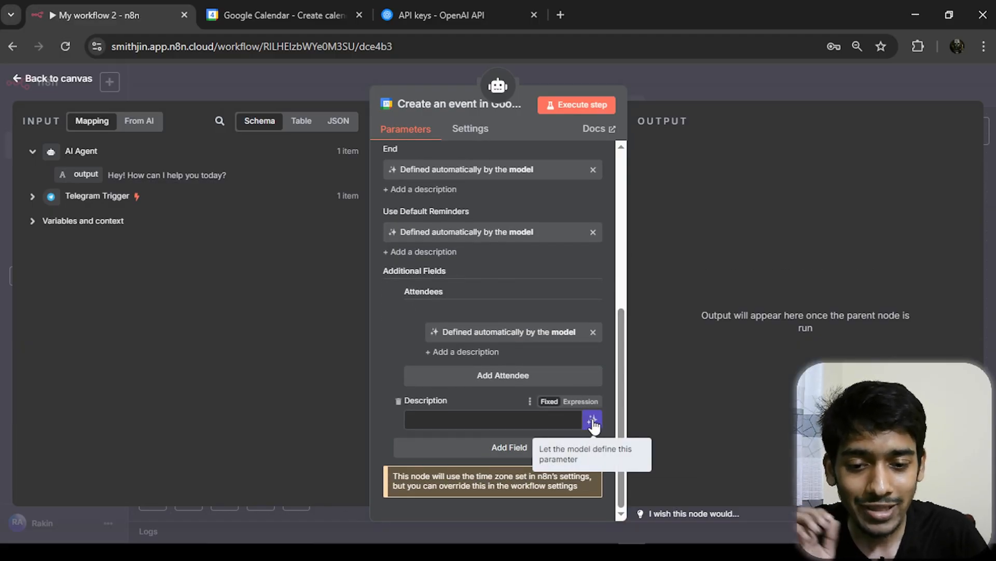
left_click(592, 421)
- Add the Summary additional field and let the model define it
scroll(597, 400, "down", 1)
left_click(535, 446)
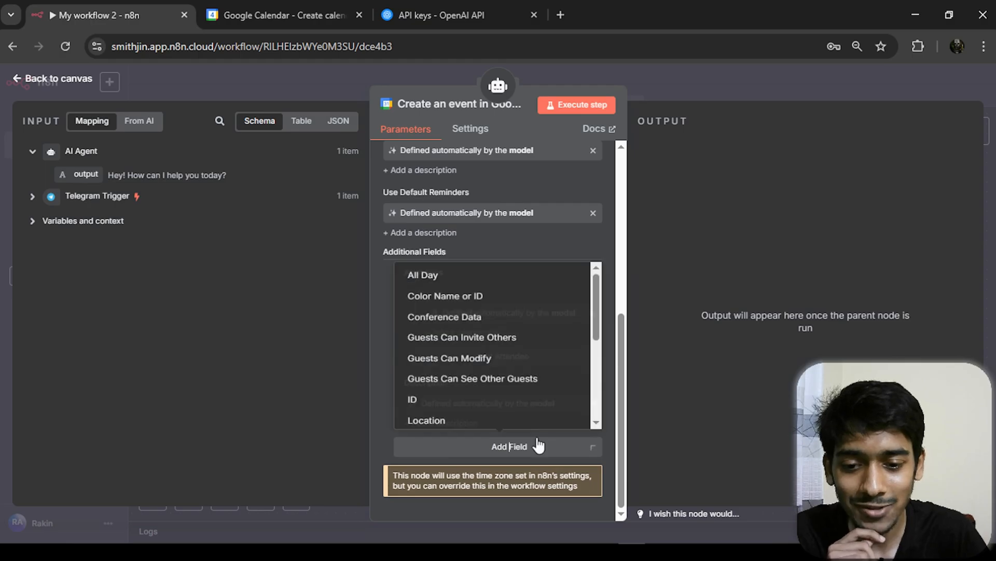
scroll(535, 381, "down", 5)
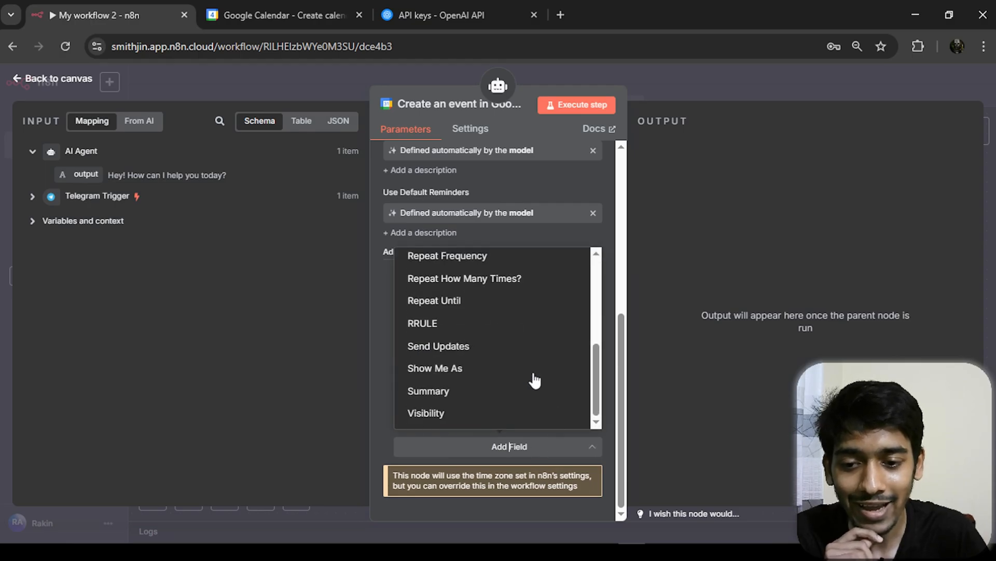
left_click(433, 392)
scroll(620, 394, "down", 2)
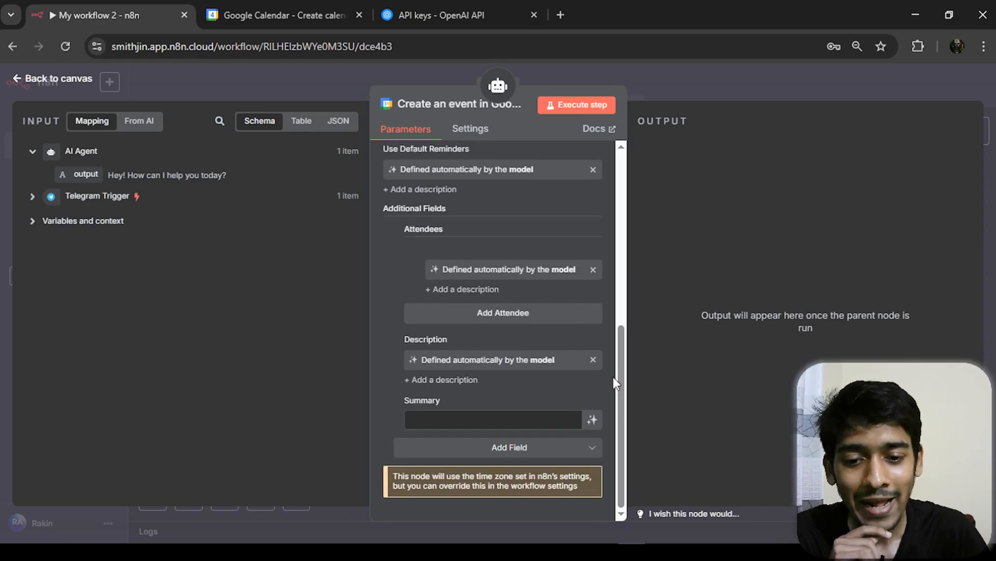
left_click(592, 419)
scroll(580, 420, "down", 1)
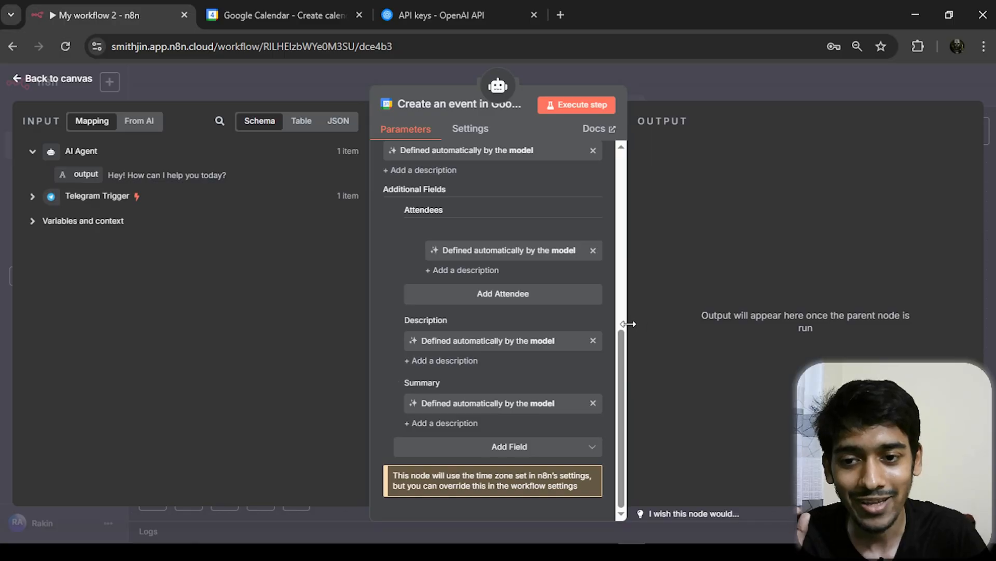
- Move the calendar tool node farther from the Simple Memory node on the canvas, rename it "Create", and return to the canvas
scroll(585, 327, "up", 10)
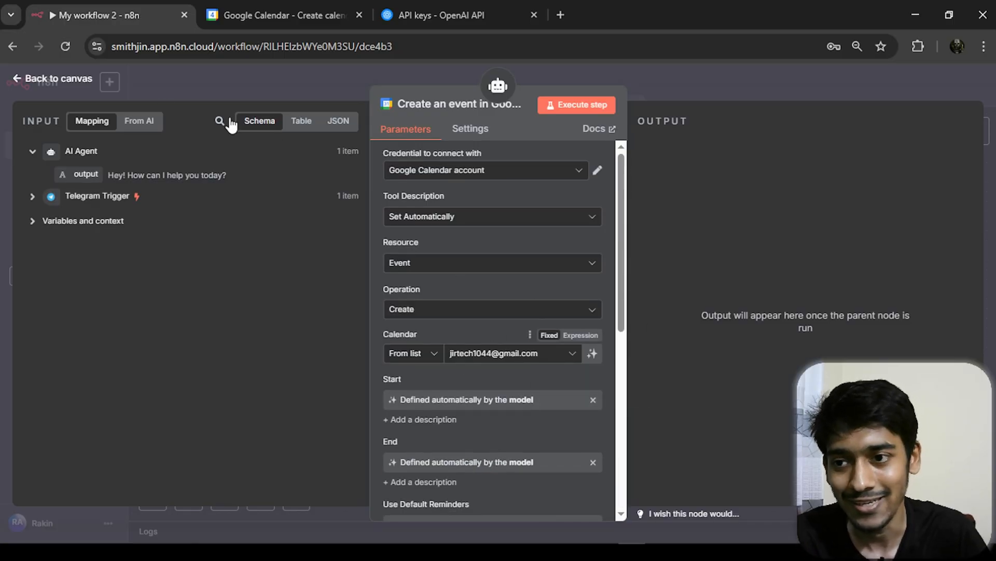
left_click(34, 81)
left_click_drag(481, 321, 551, 318)
double_click(551, 318)
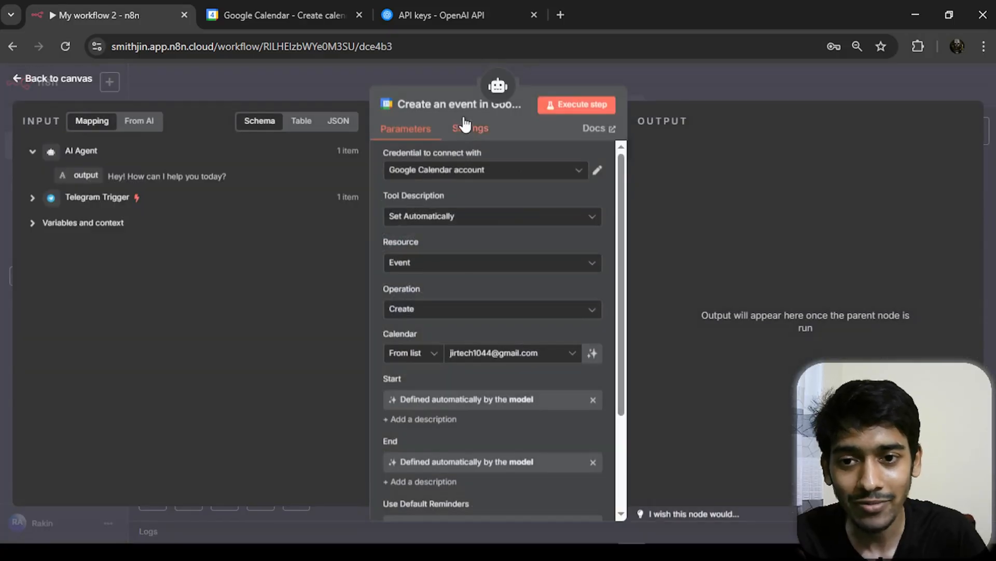
left_click(456, 102)
type("Create")
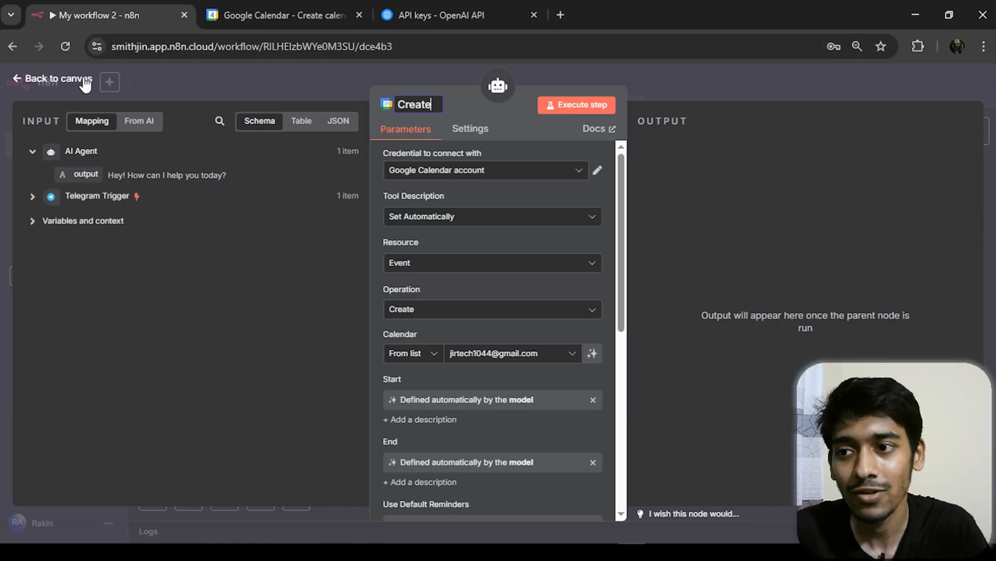
key("Escape")
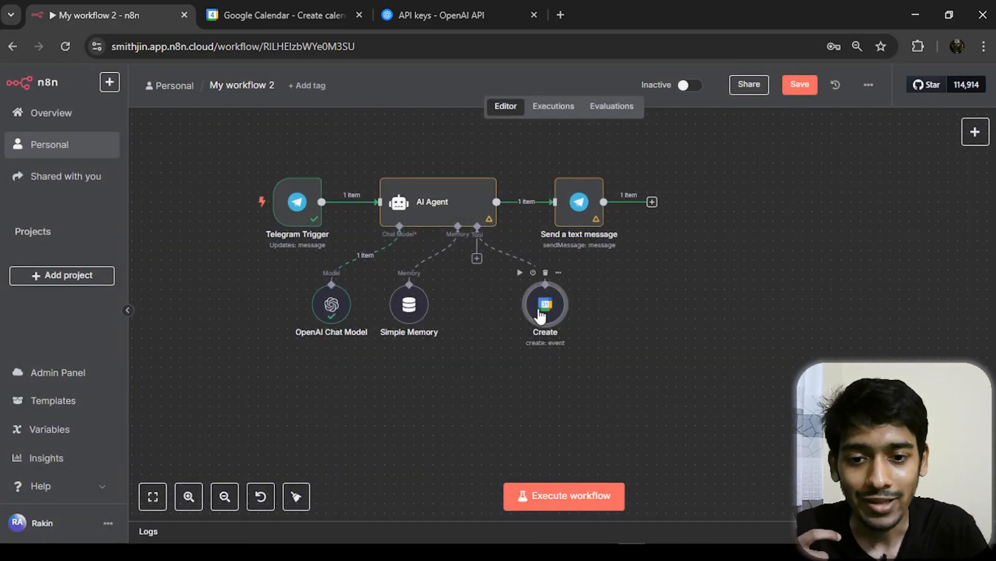
- Move the Create node farther from Simple Memory, duplicate it, place the copy beside it, and connect the copy to the AI Agent's Tool input
left_click_drag(545, 304, 749, 314)
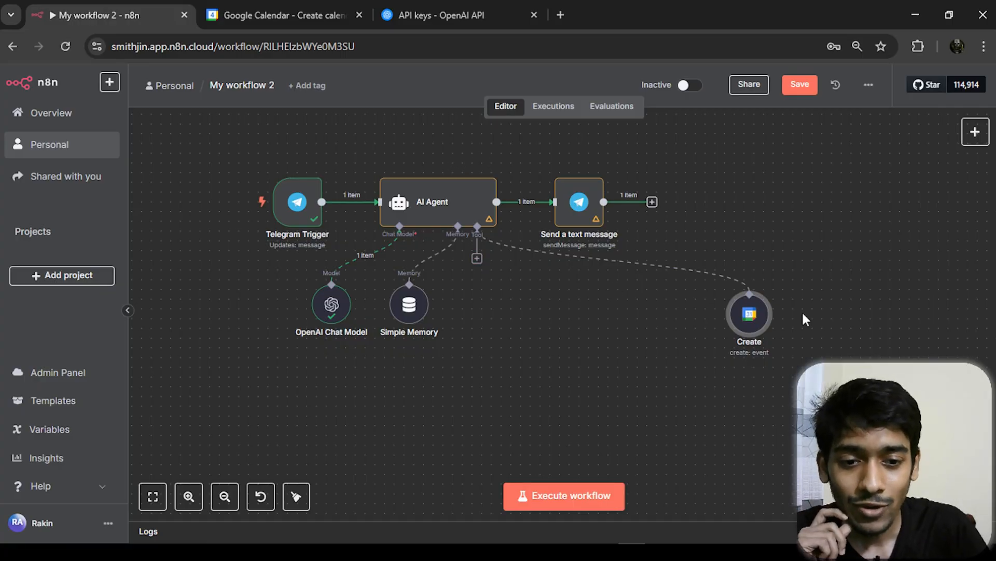
mouse_move(759, 327)
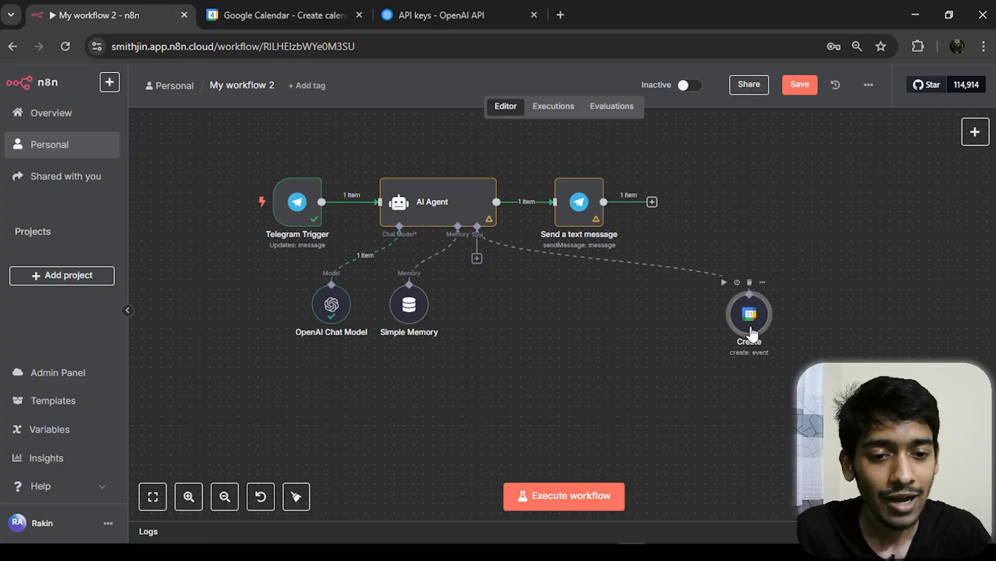
key("ctrl+d")
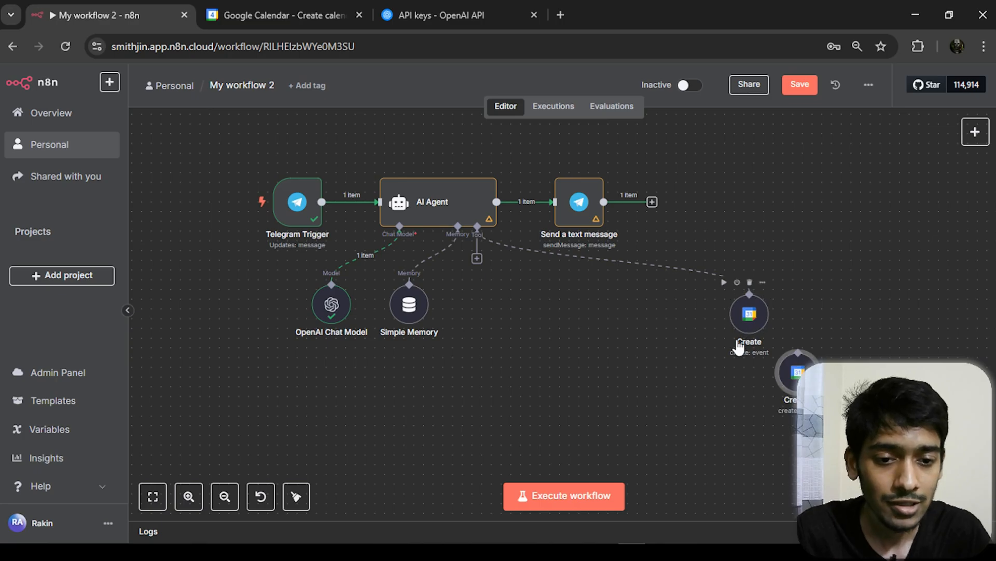
left_click_drag(814, 389, 699, 324)
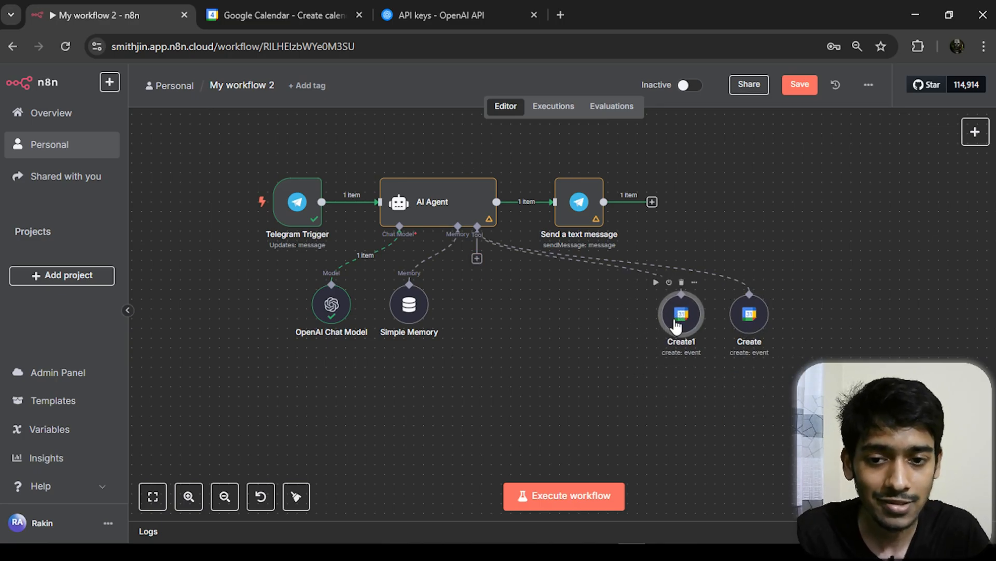
- Set the duplicated Create node's operation to Delete and let the model define the Event ID
double_click(680, 323)
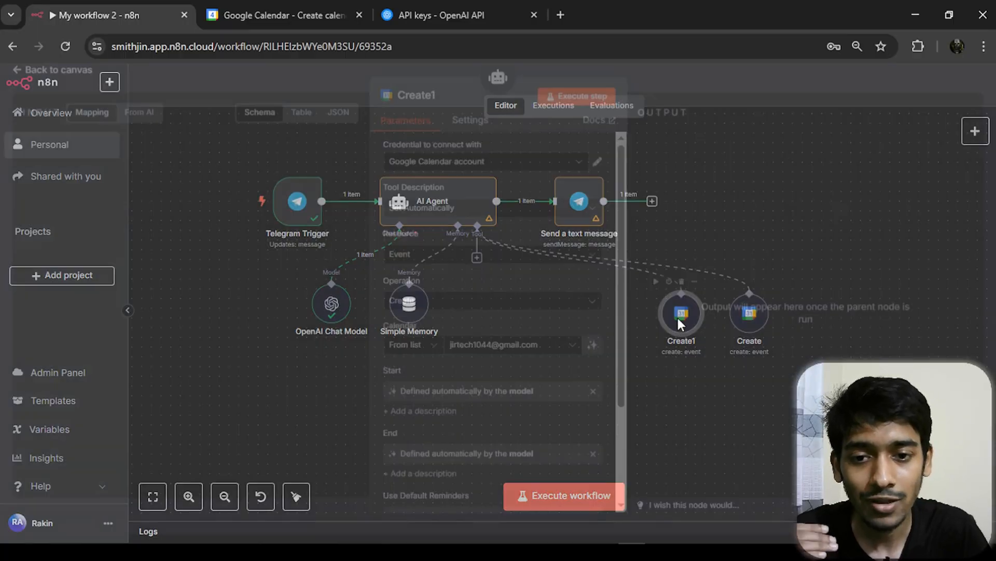
left_click(425, 309)
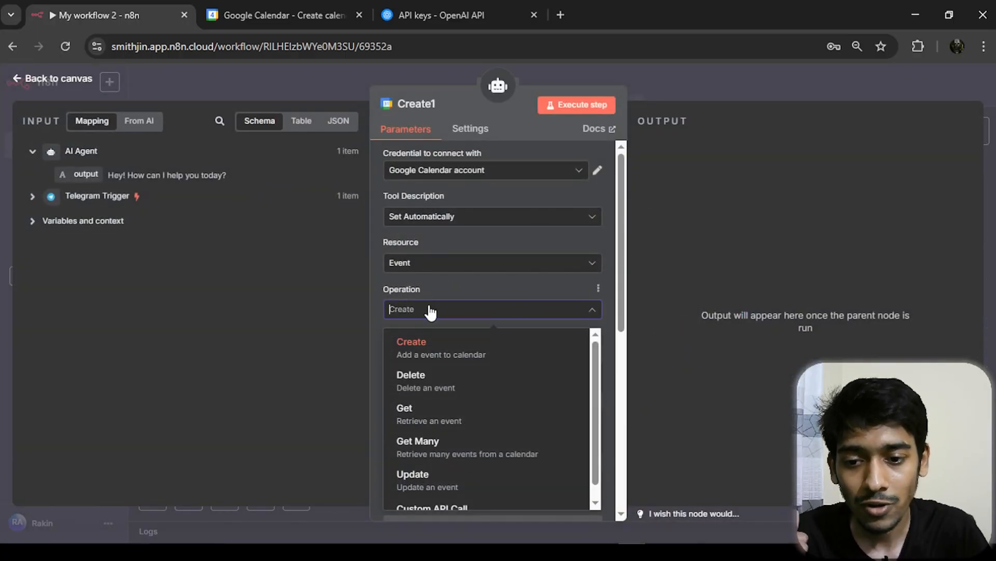
scroll(594, 379, "down", 1)
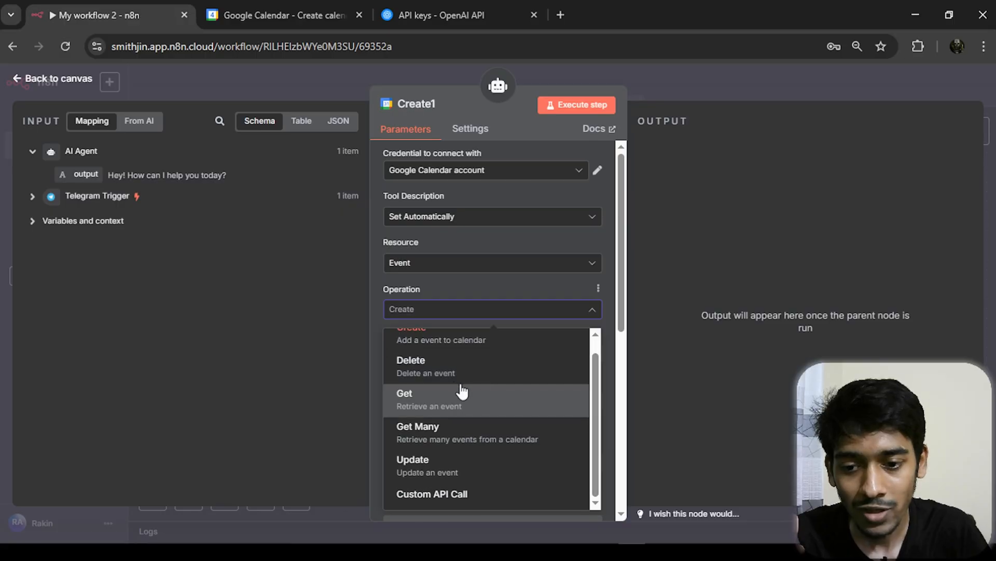
left_click(501, 366)
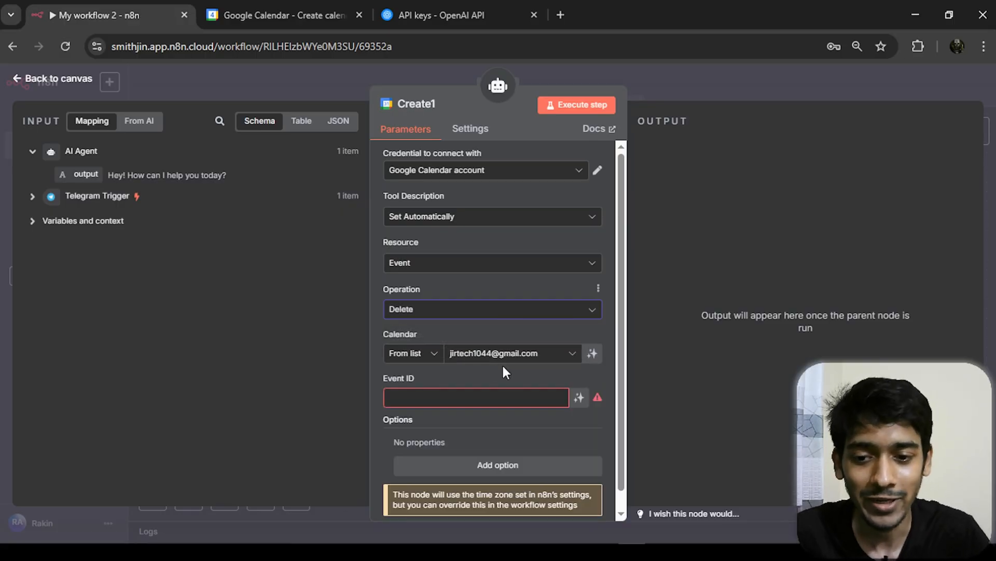
left_click(580, 398)
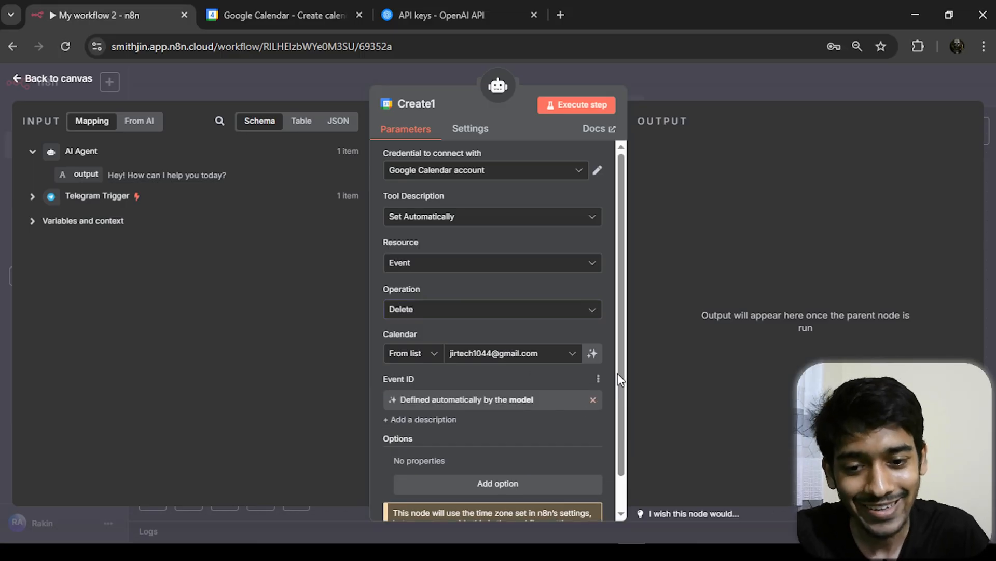
scroll(620, 410, "down", 1)
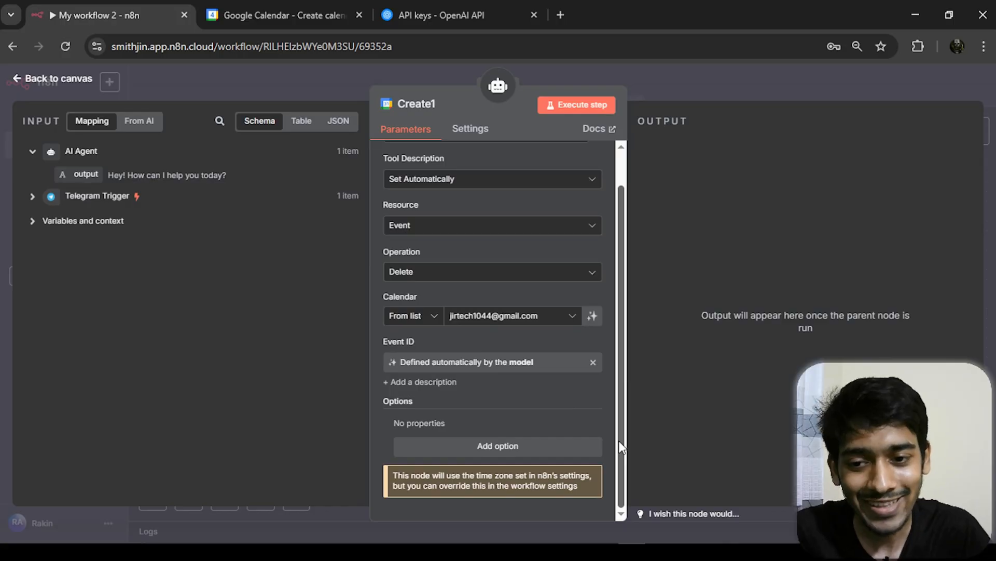
left_click_drag(622, 447, 624, 417)
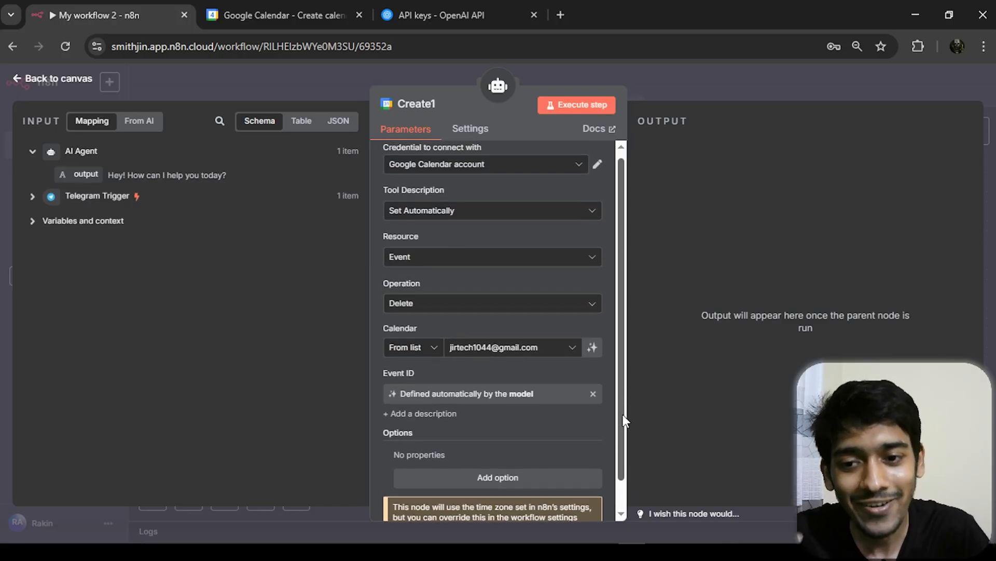
- Rename the delete-event node as "Delete" and return to the canvas
left_click(415, 106)
type("Dele")
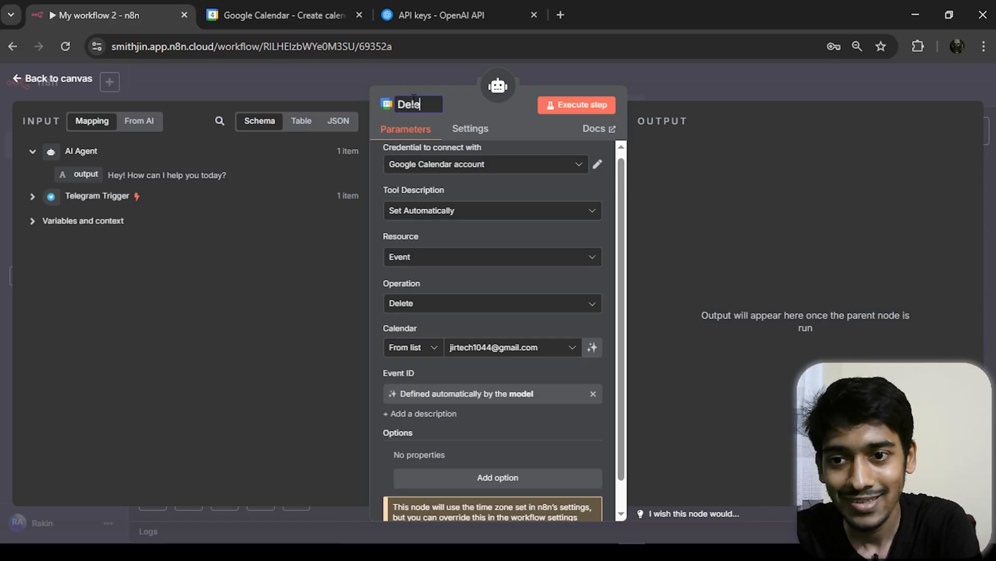
type("te")
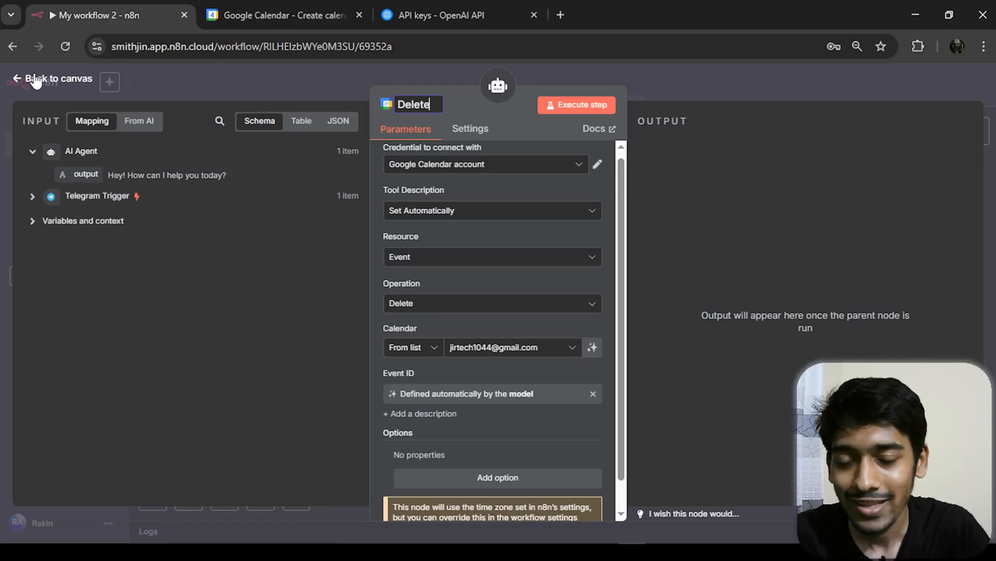
key("Escape")
- Duplicate the Delete node, place the copy beside it, and connect the copy to the AI Agent's Tool input
mouse_move(675, 319)
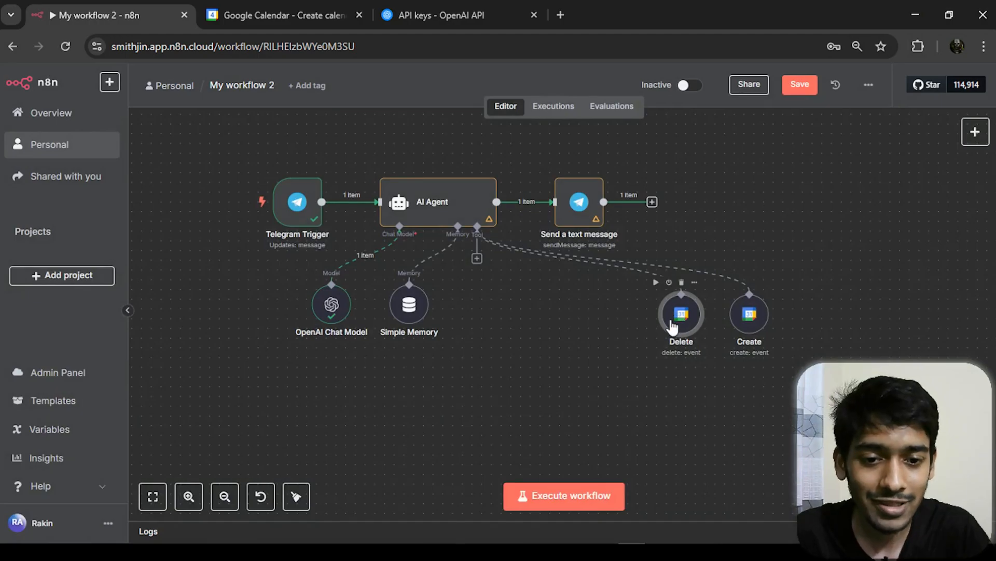
key("ctrl+d")
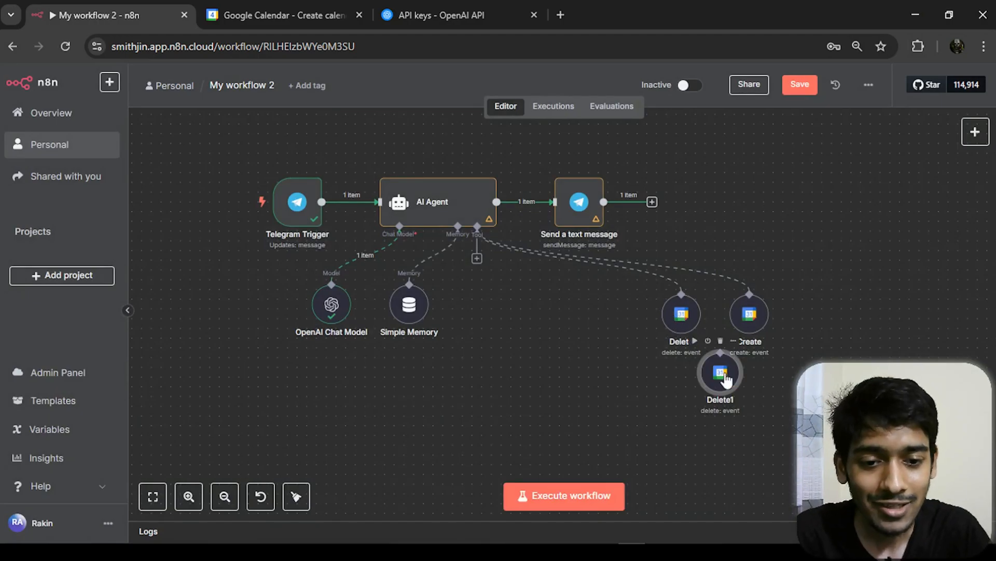
left_click_drag(722, 371, 610, 318)
left_click_drag(477, 226, 608, 319)
- Set the duplicated Delete node's operation to Get Many
double_click(606, 315)
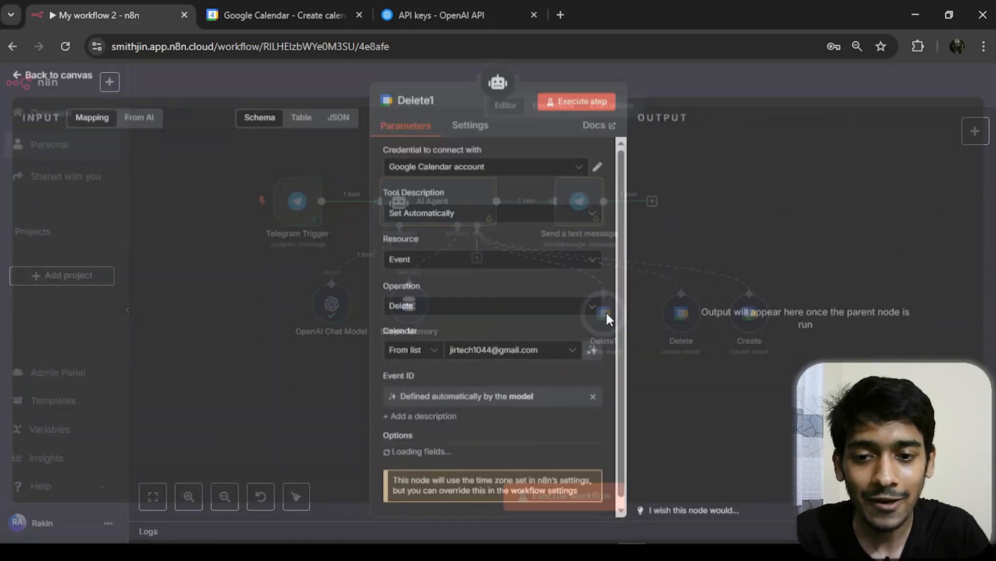
left_click(463, 312)
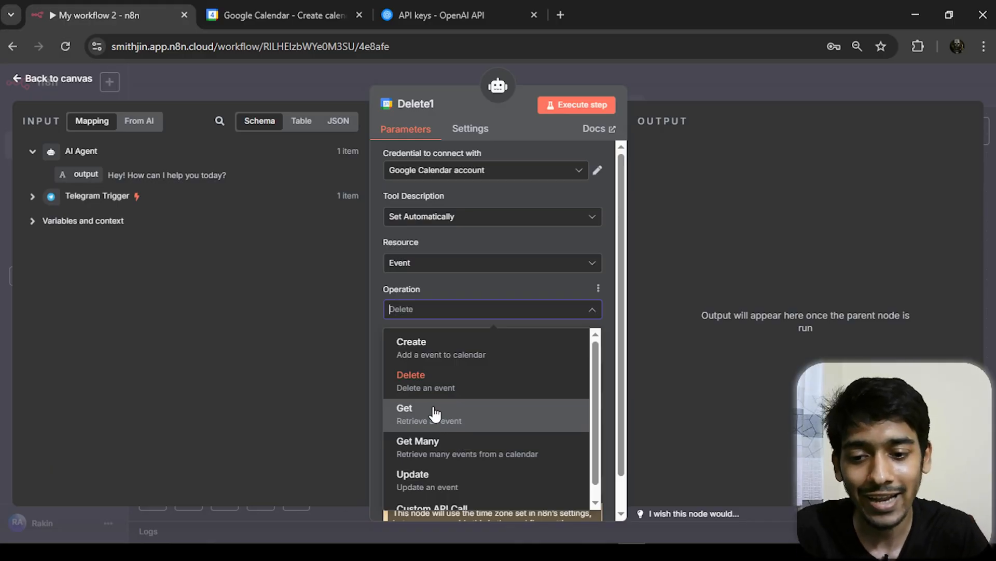
left_click(430, 459)
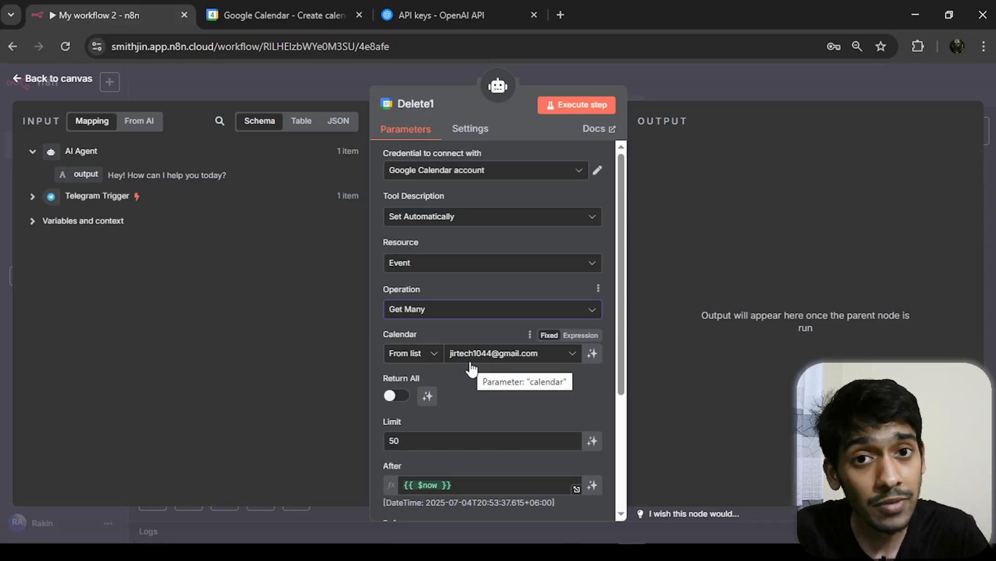
- Let the model define the Limit, After and Before parameters of the Get Many operation
scroll(616, 332, "down", 3)
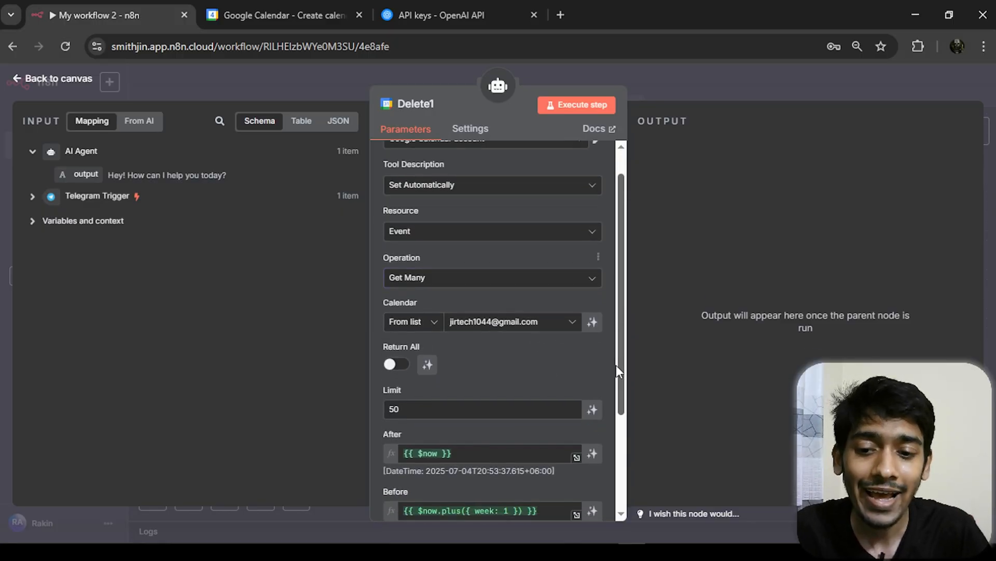
left_click_drag(426, 324, 379, 326)
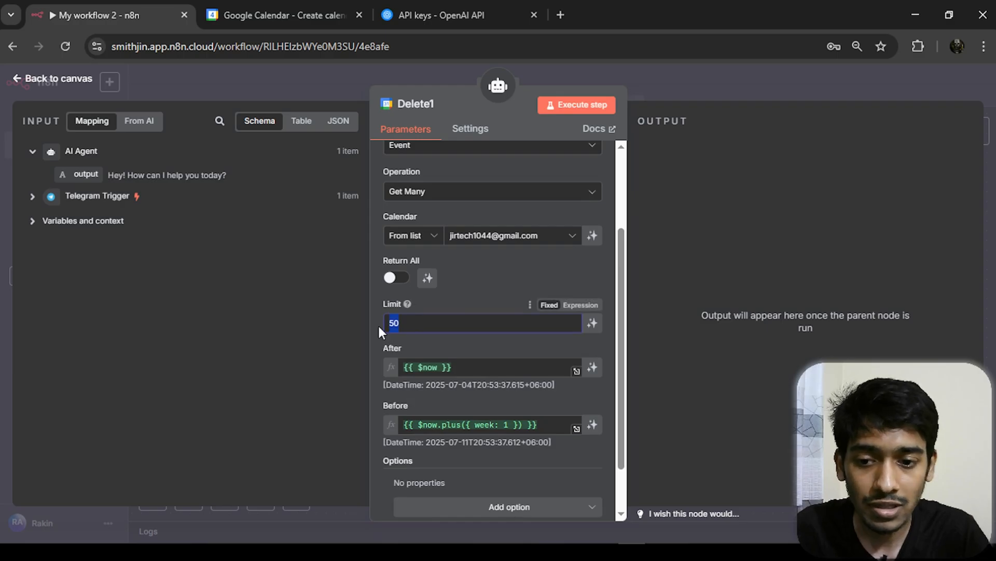
left_click(593, 323)
scroll(622, 331, "down", 2)
scroll(623, 338, "down", 1)
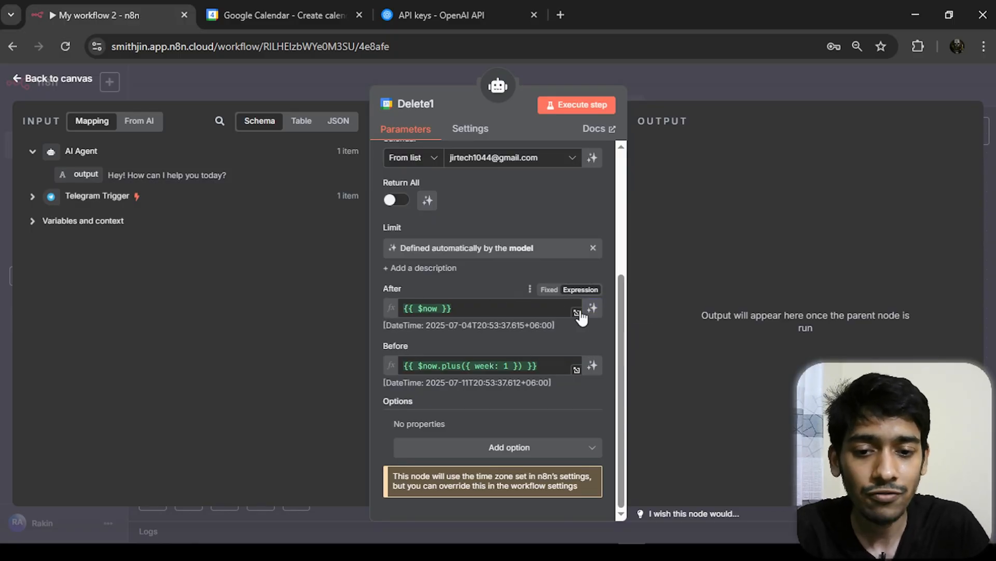
left_click(593, 311)
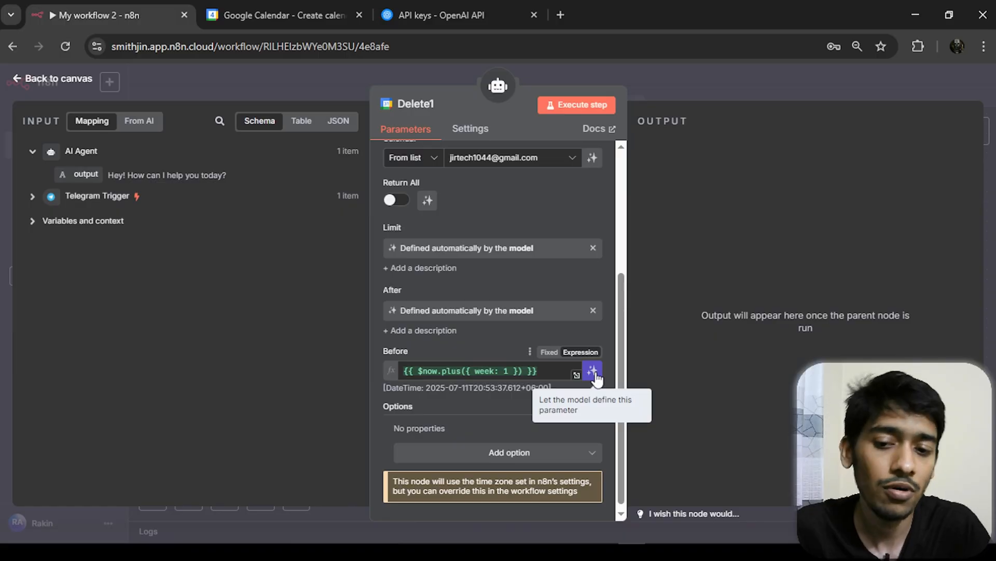
left_click(592, 371)
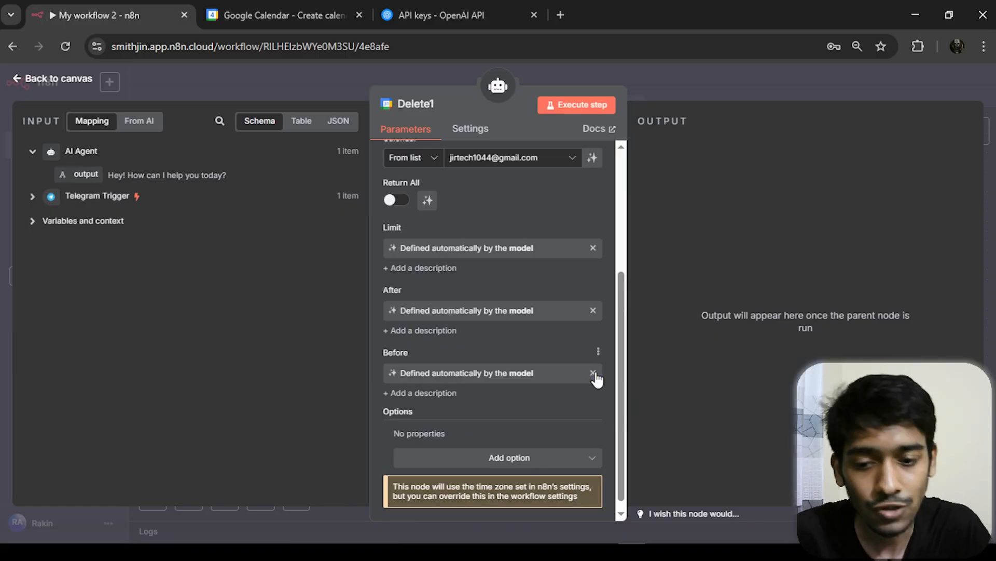
- Rename the Get Many event node as "Get" and return to the canvas
left_click(54, 81)
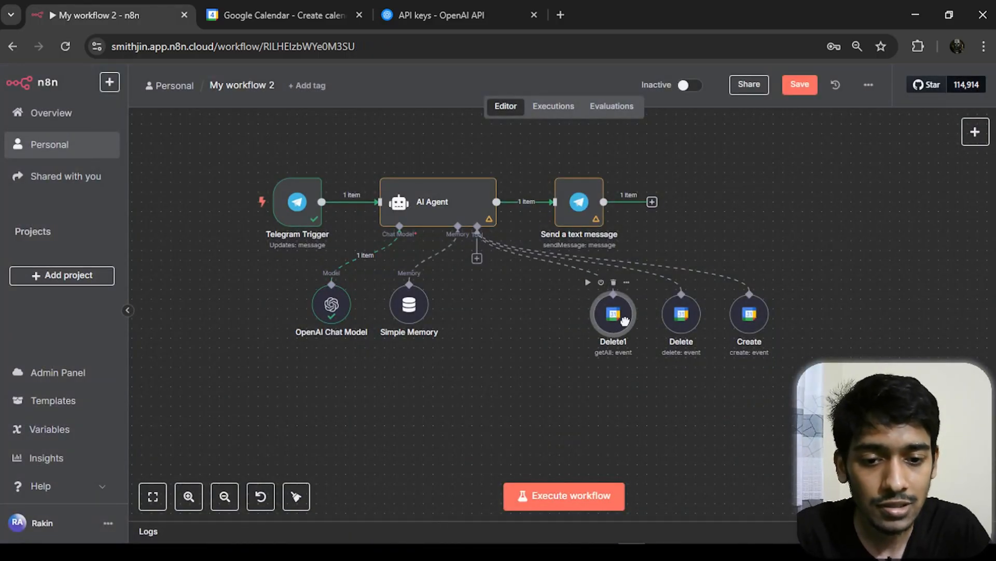
double_click(627, 325)
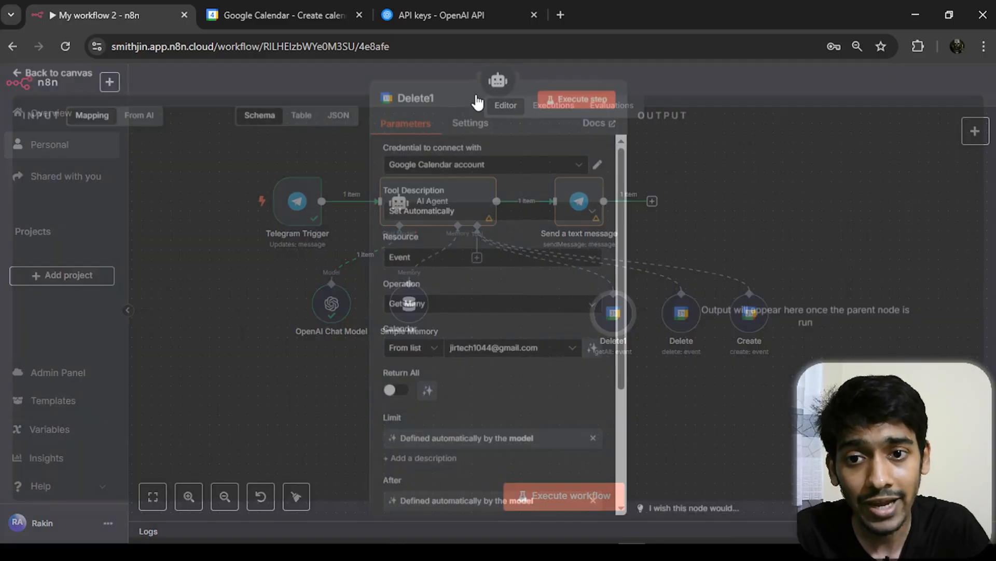
left_click(438, 102)
type("Get")
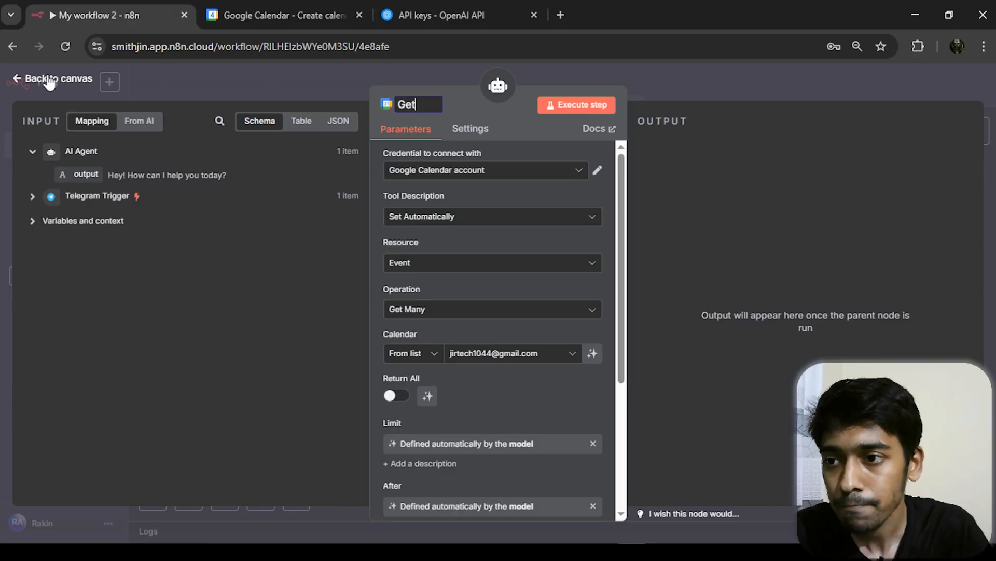
left_click(77, 85)
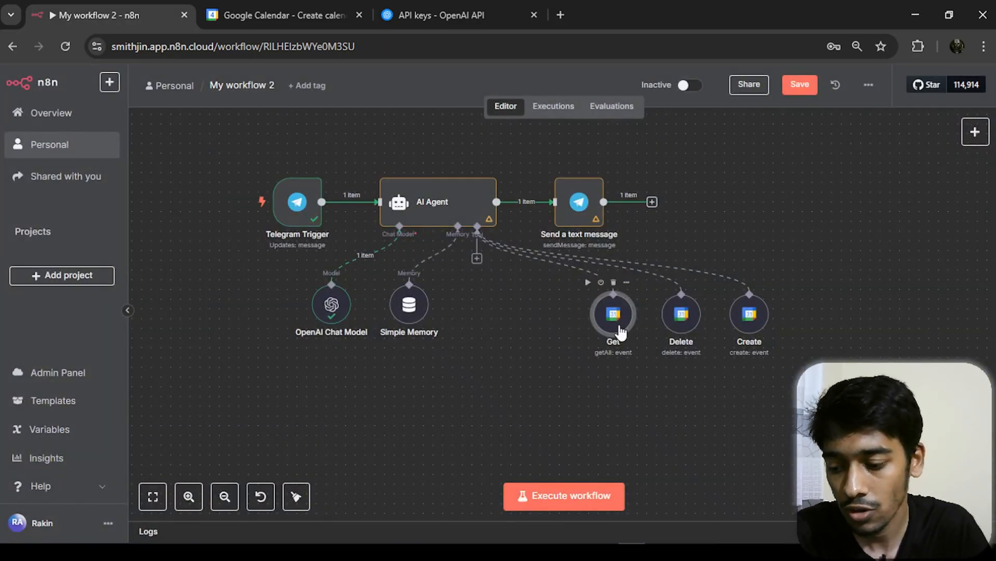
- Duplicate the Get node, place the copy beside it, and connect the copy to the AI Agent's Tool input
key("ctrl+d")
left_click_drag(659, 366, 524, 322)
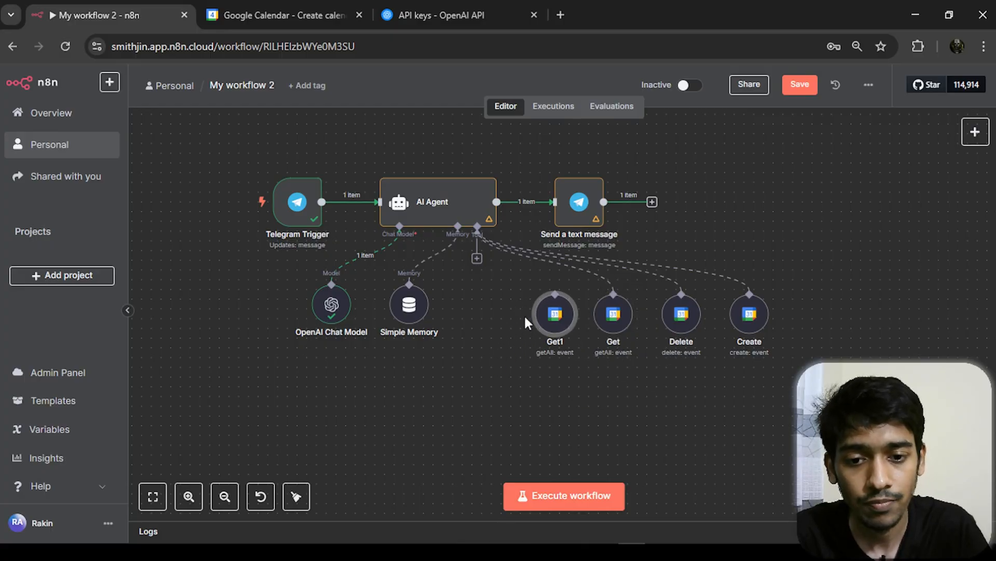
left_click_drag(478, 227, 552, 318)
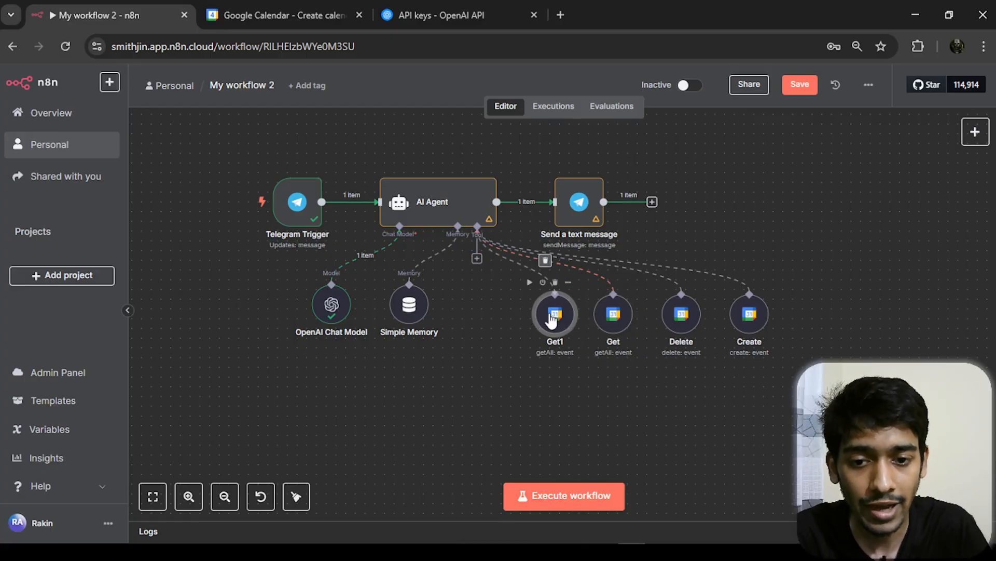
- Set the duplicated Get node's operation to Update and let the model define the Event ID
double_click(553, 317)
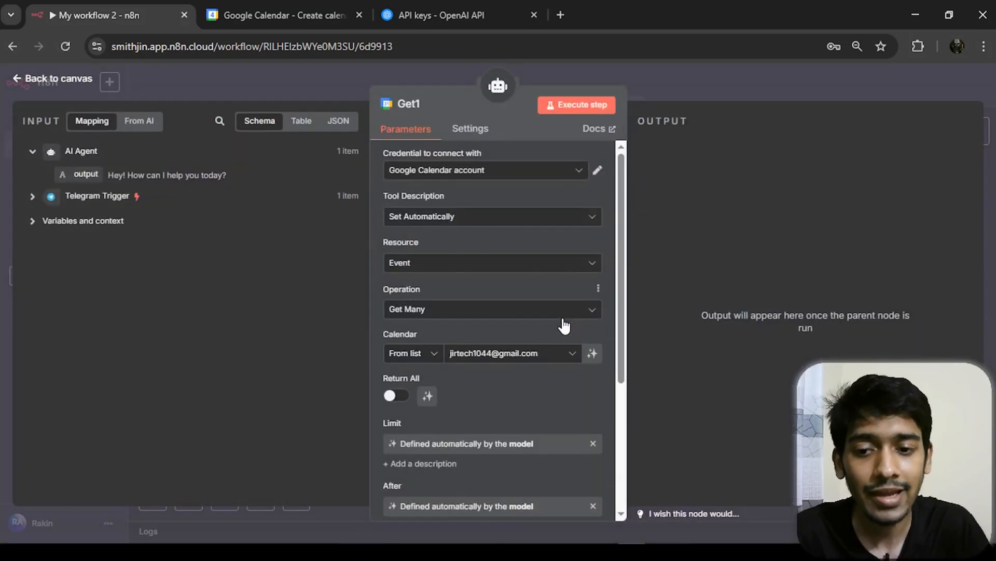
left_click(528, 313)
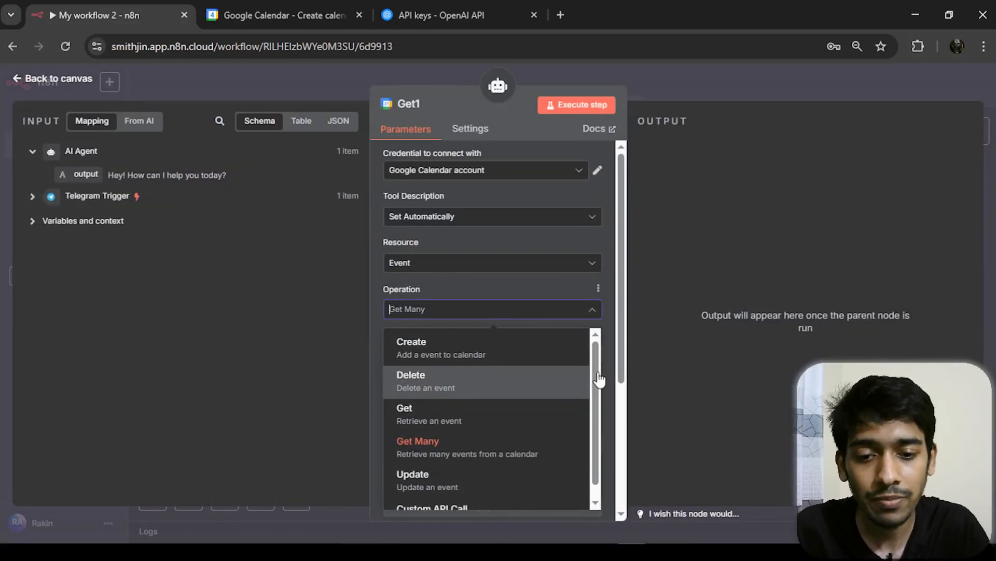
scroll(550, 423, "down", 1)
left_click(504, 468)
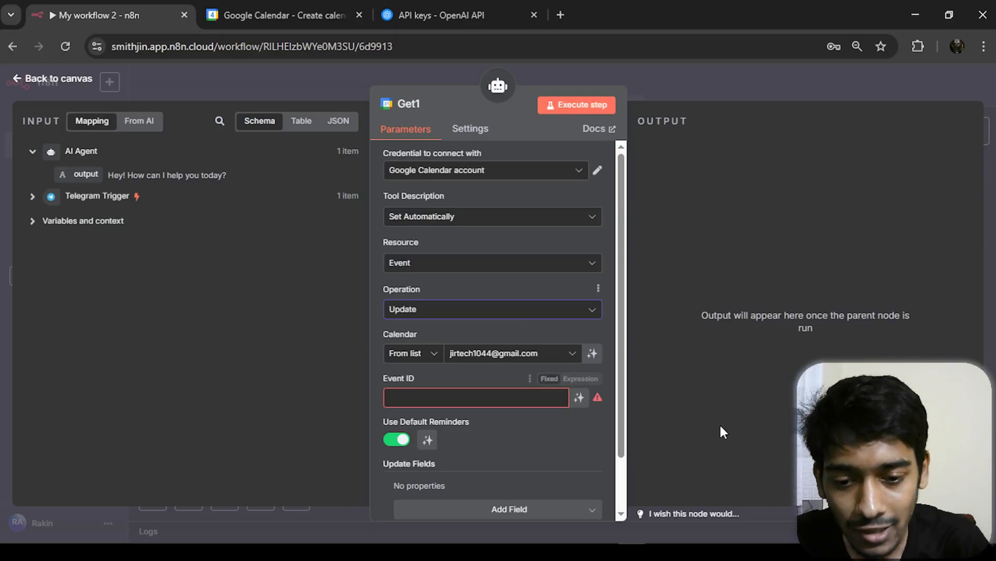
left_click(580, 398)
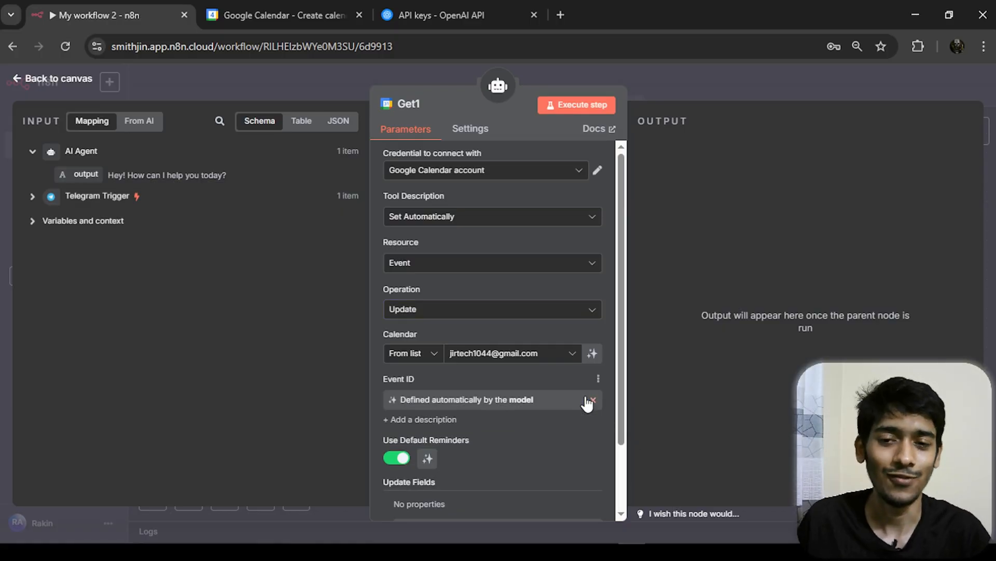
scroll(581, 394, "down", 2)
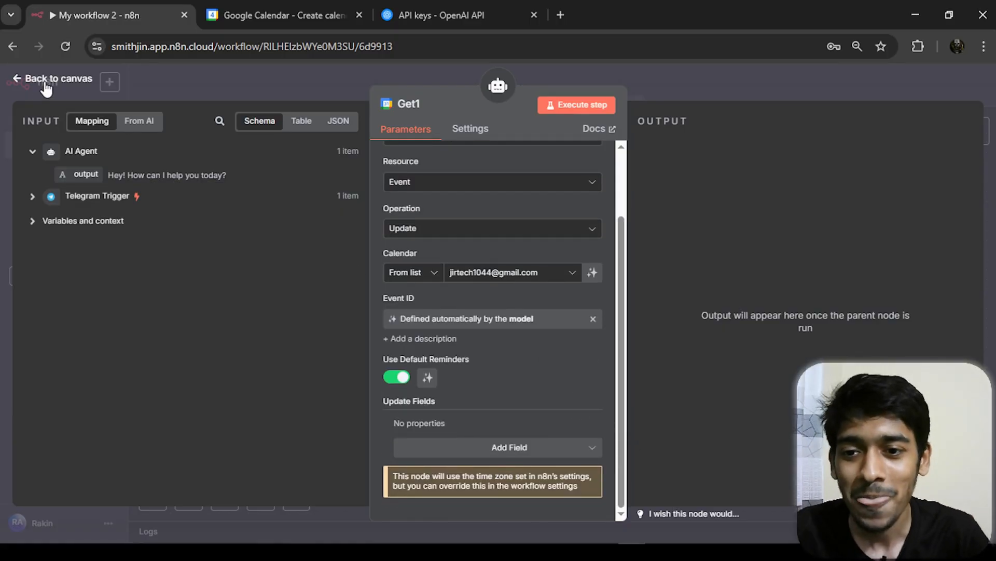
- Rename the duplicated Get1 calendar node as "Update" and return to the canvas
scroll(570, 242, "up", 2)
left_click(401, 102)
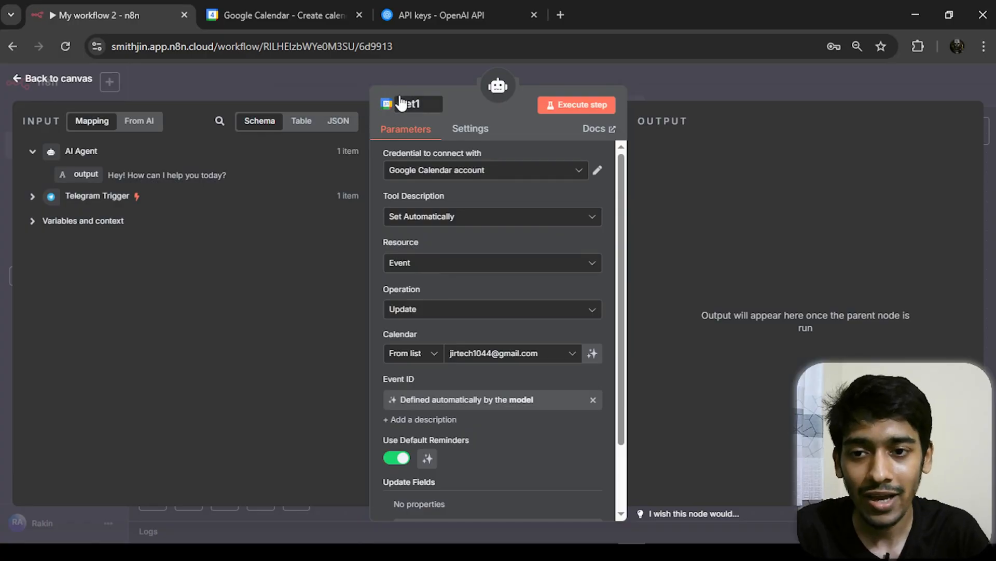
type("Update")
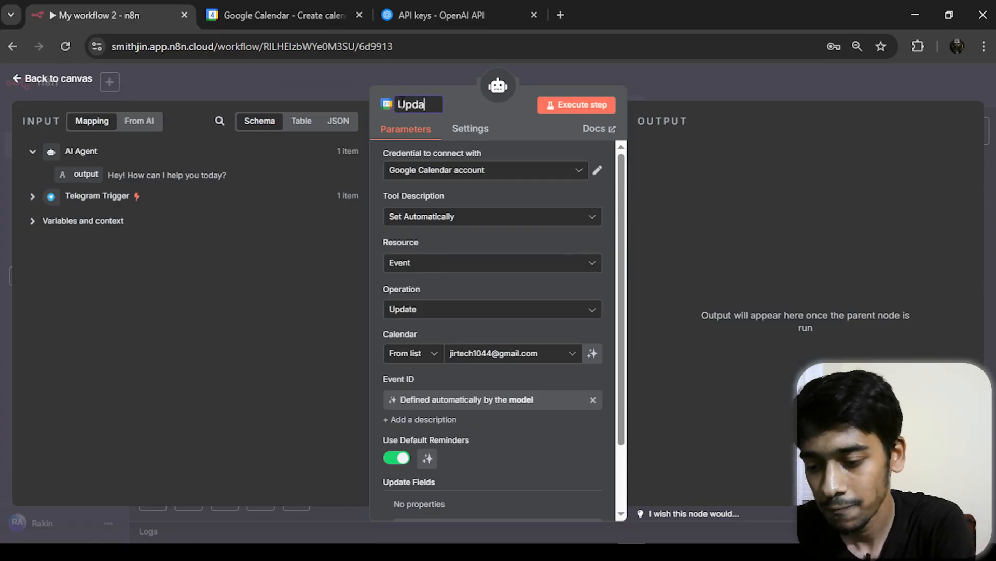
left_click(79, 79)
- Add a Gmail Tool for sending a message to the AI Agent's Tool input
left_click(485, 295)
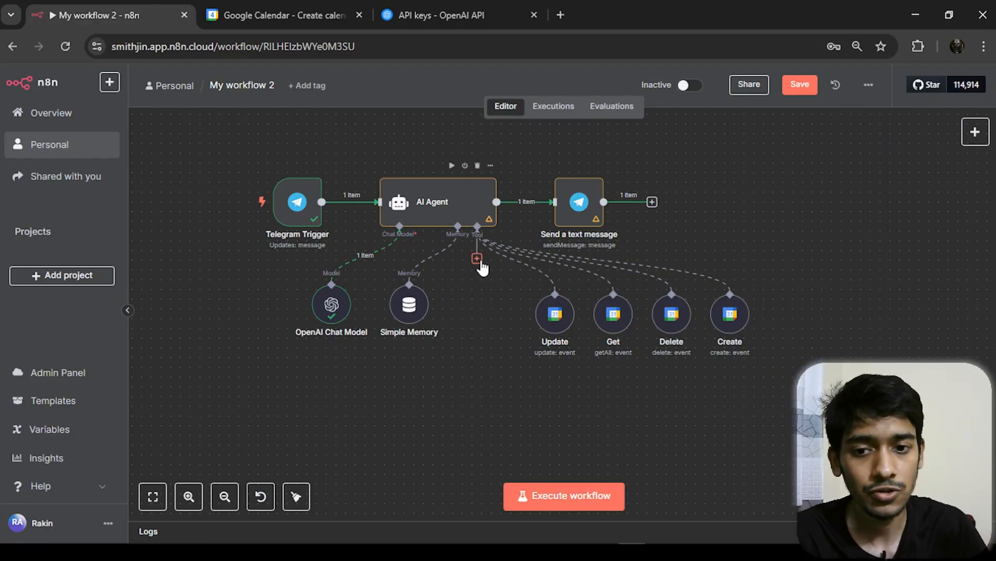
left_click(478, 259)
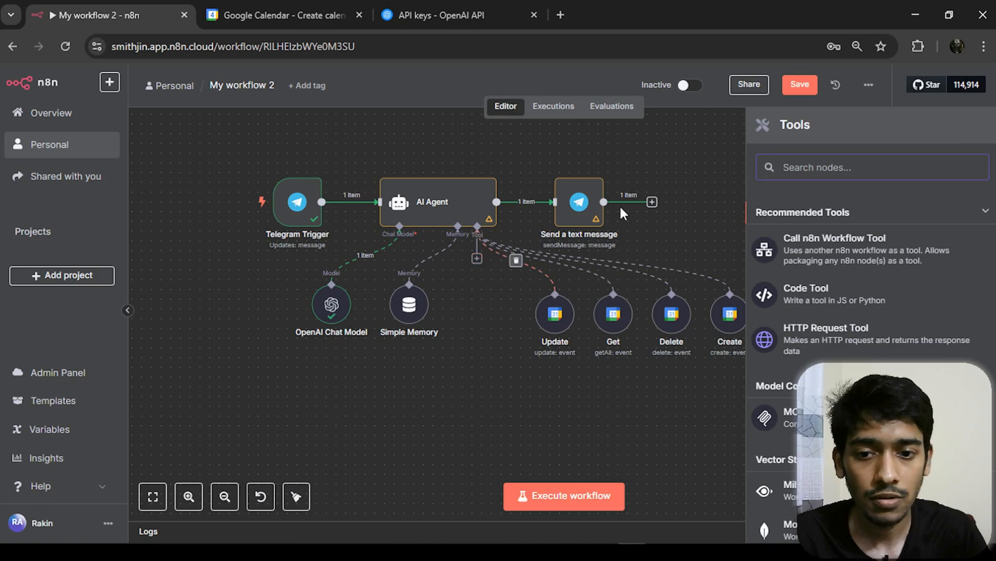
type("gmail")
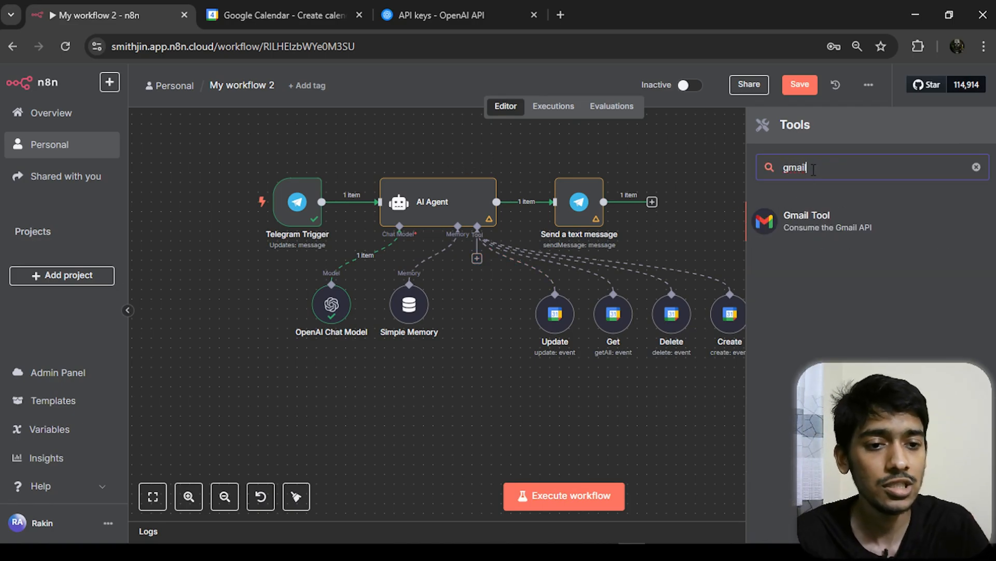
left_click(836, 238)
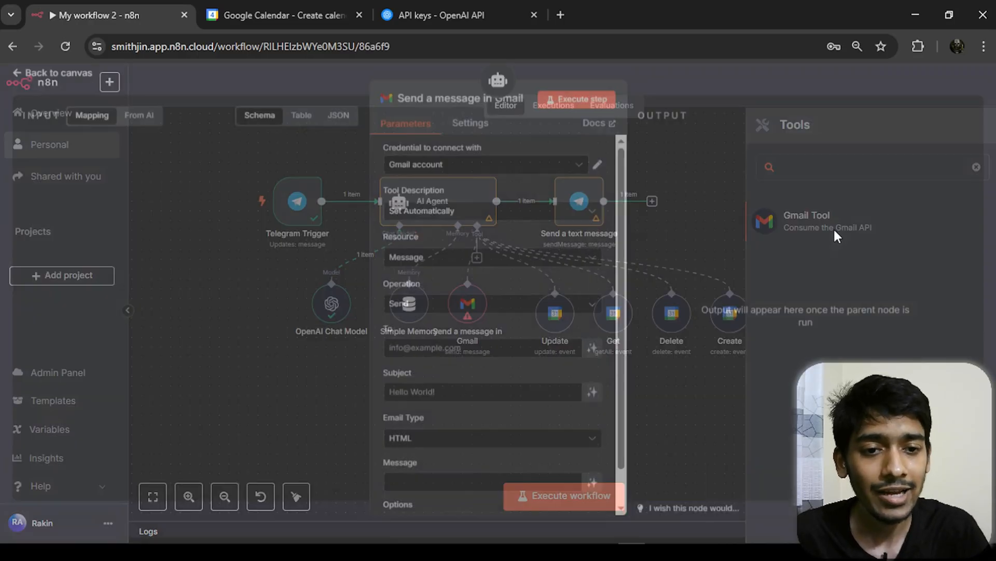
left_click(518, 172)
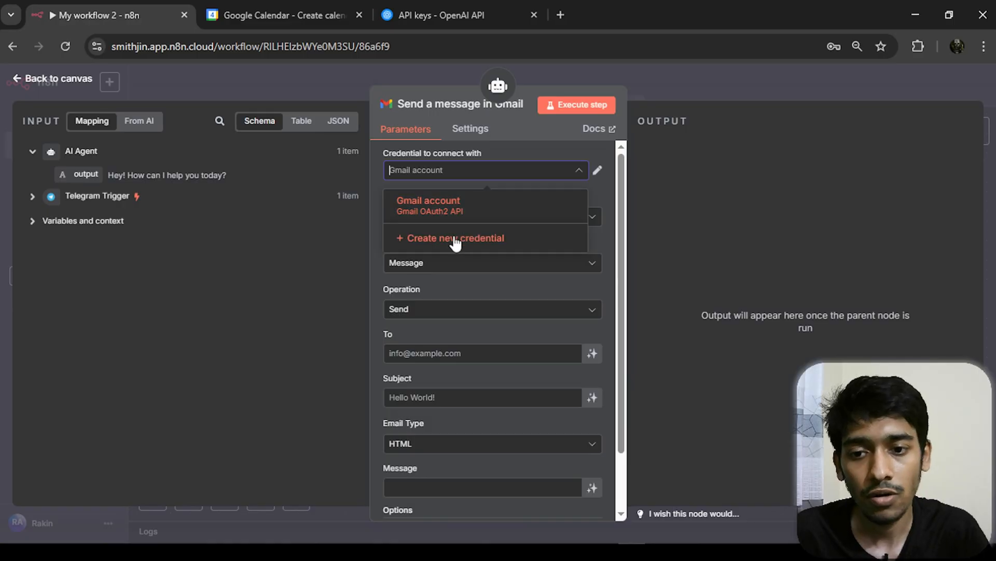
left_click(450, 249)
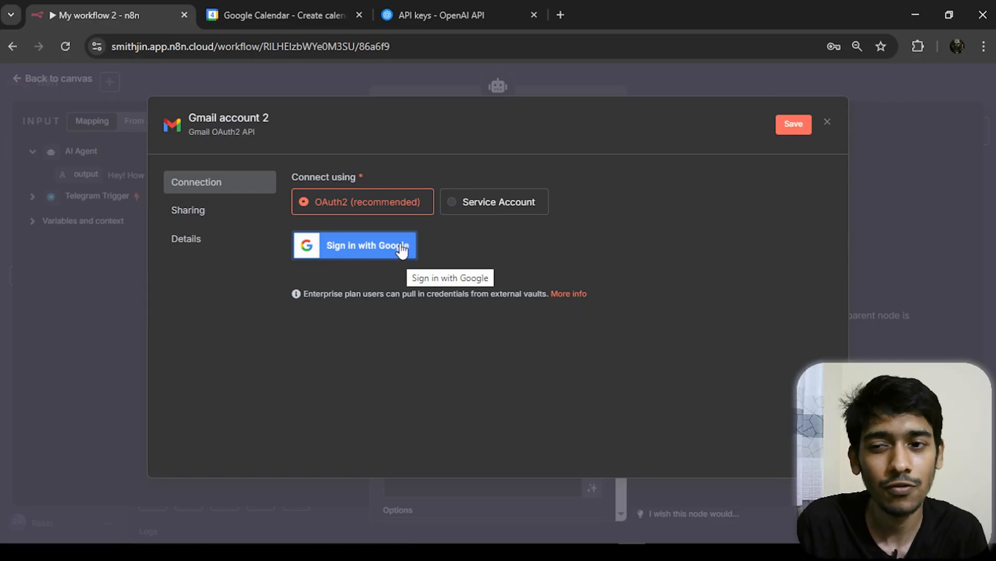
left_click(826, 124)
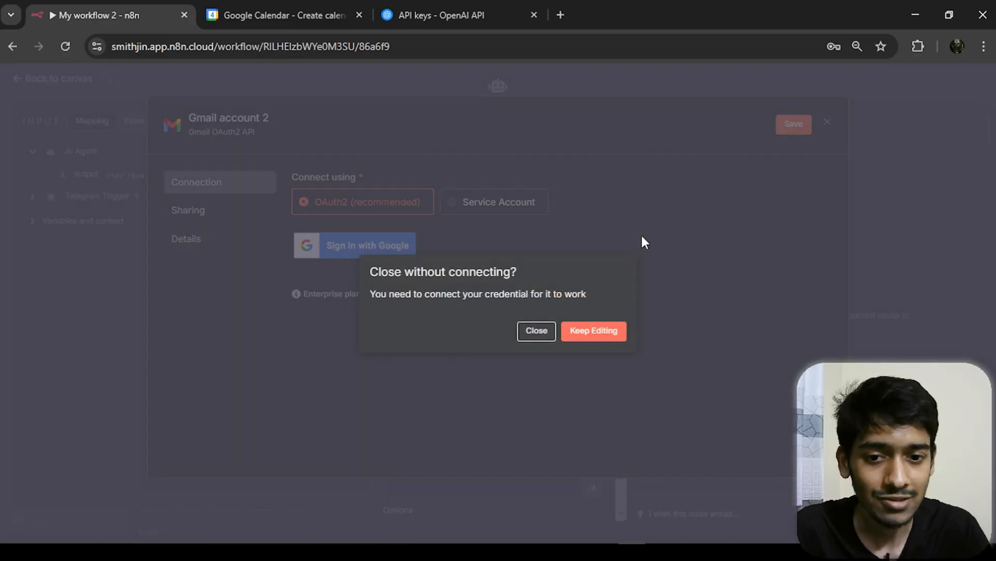
left_click(537, 335)
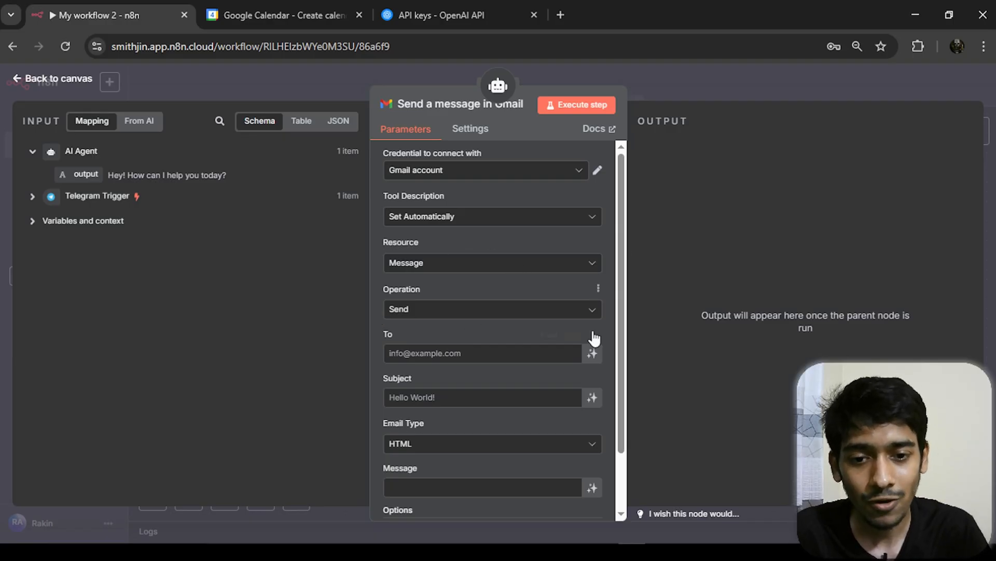
- Let the model define the Gmail message's To, Subject and Message parameters, and set the Email Type to Text
scroll(612, 366, "down", 3)
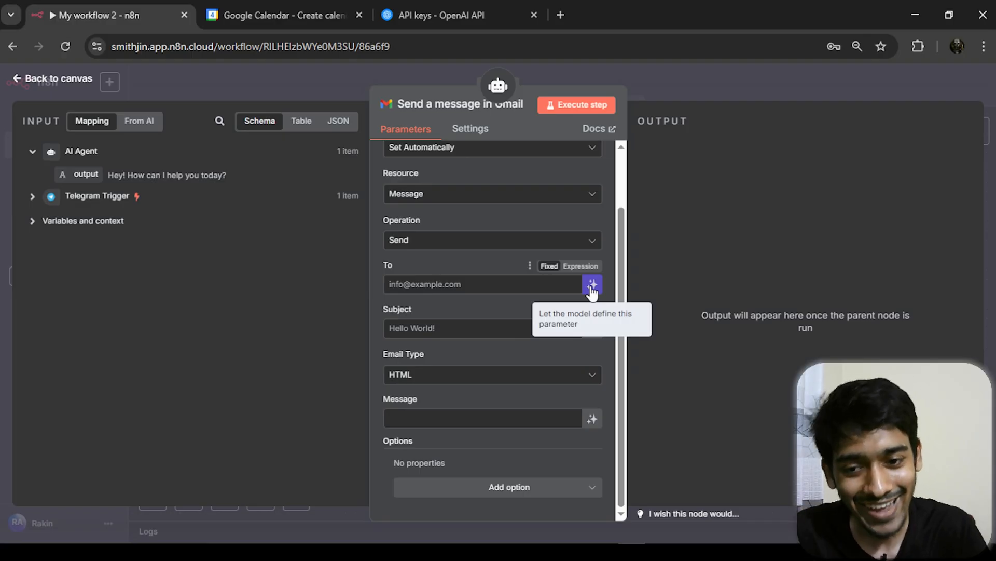
left_click(593, 285)
left_click(592, 348)
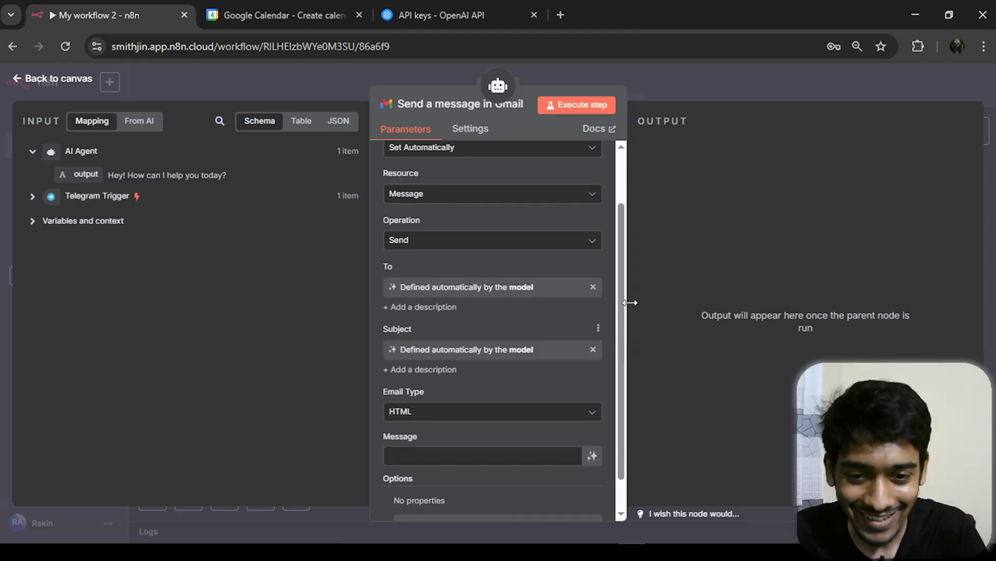
scroll(613, 367, "down", 2)
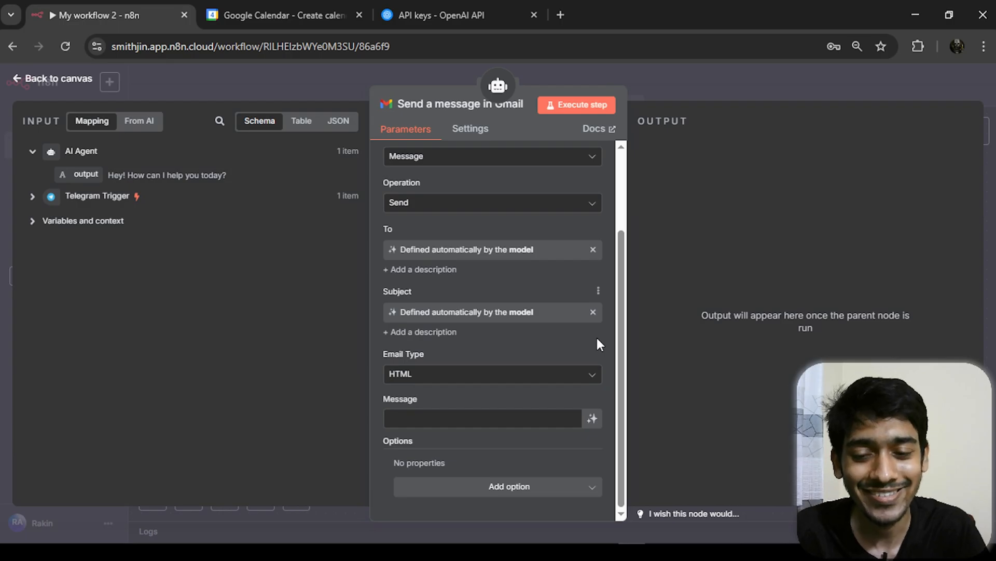
left_click(418, 374)
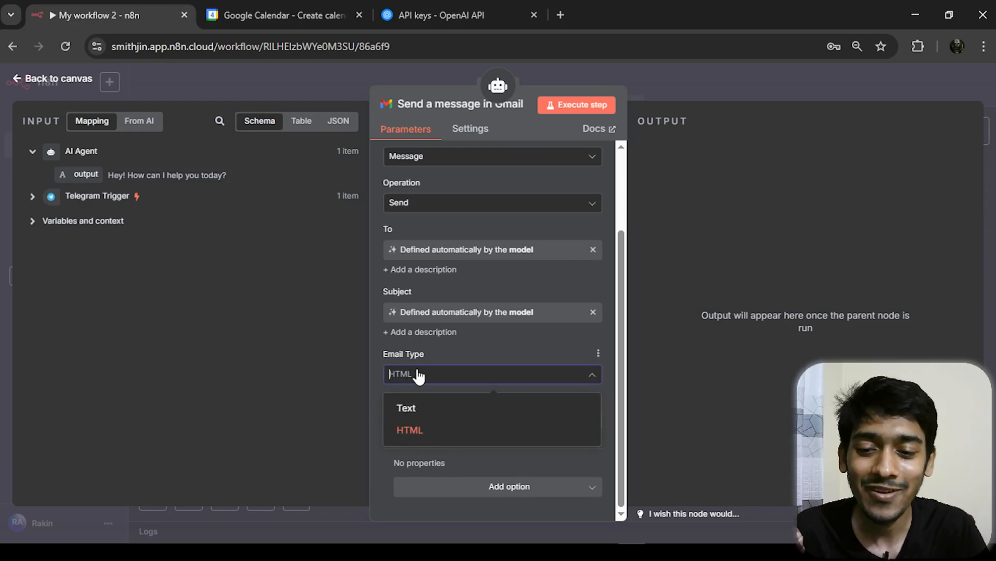
left_click(410, 407)
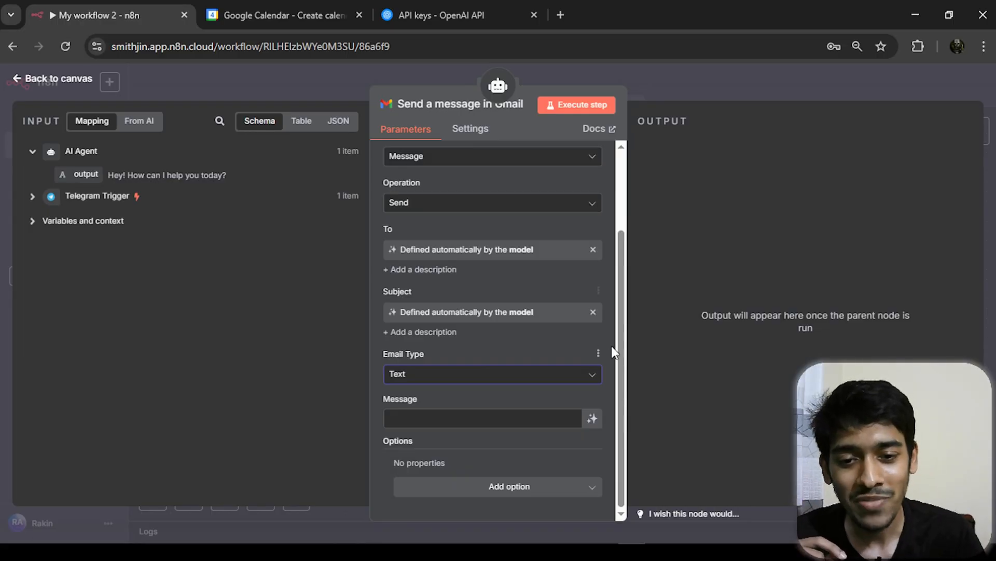
left_click(593, 420)
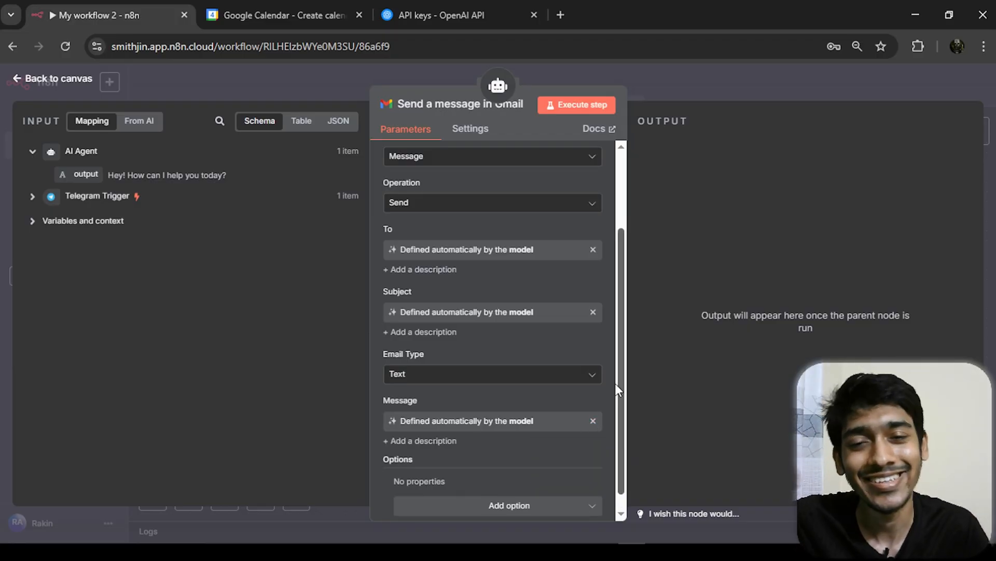
- Add the Append n8n Attribution option to the Gmail tool, turn it off, and return to the canvas
scroll(509, 488, "down", 1)
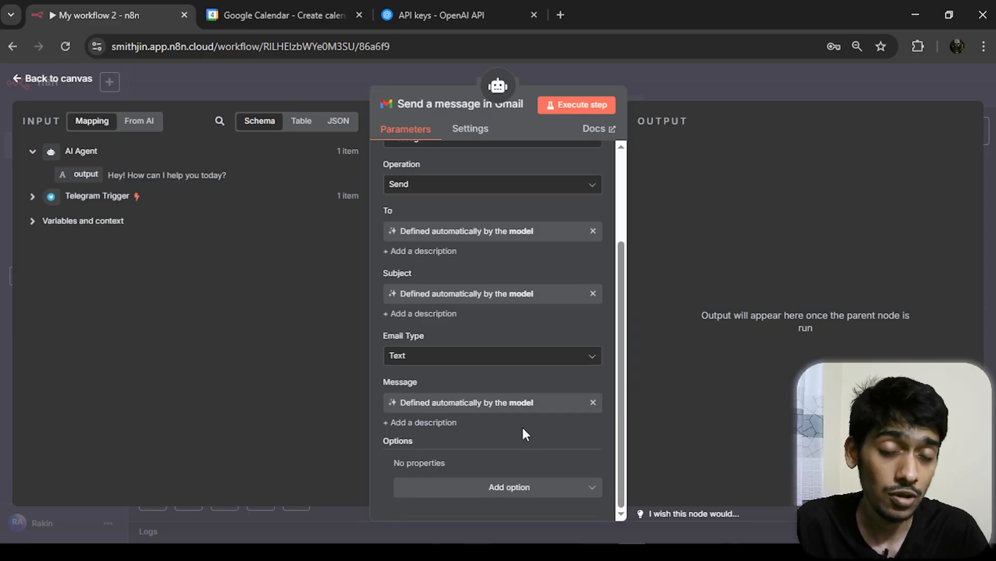
left_click(499, 489)
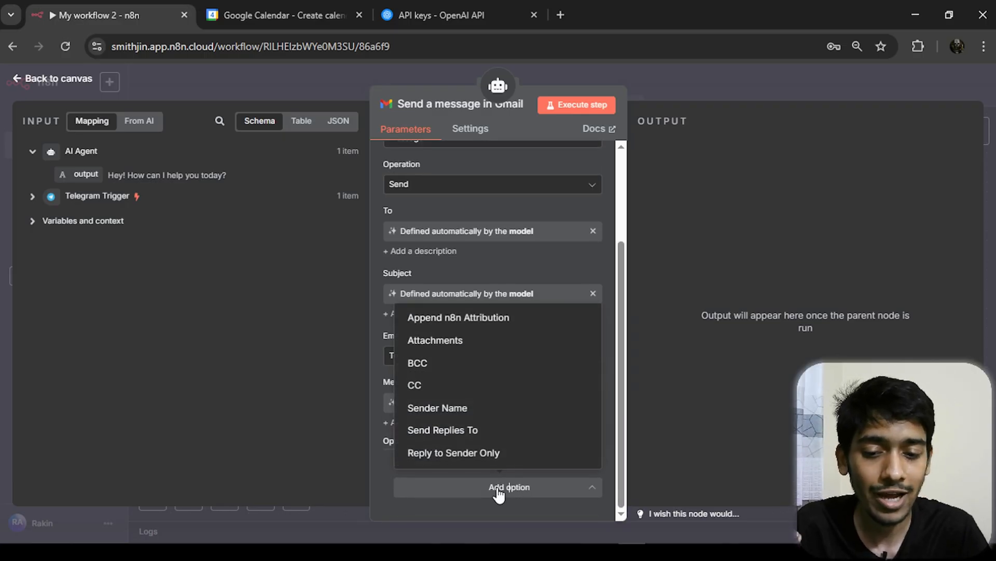
left_click(448, 318)
left_click(420, 483)
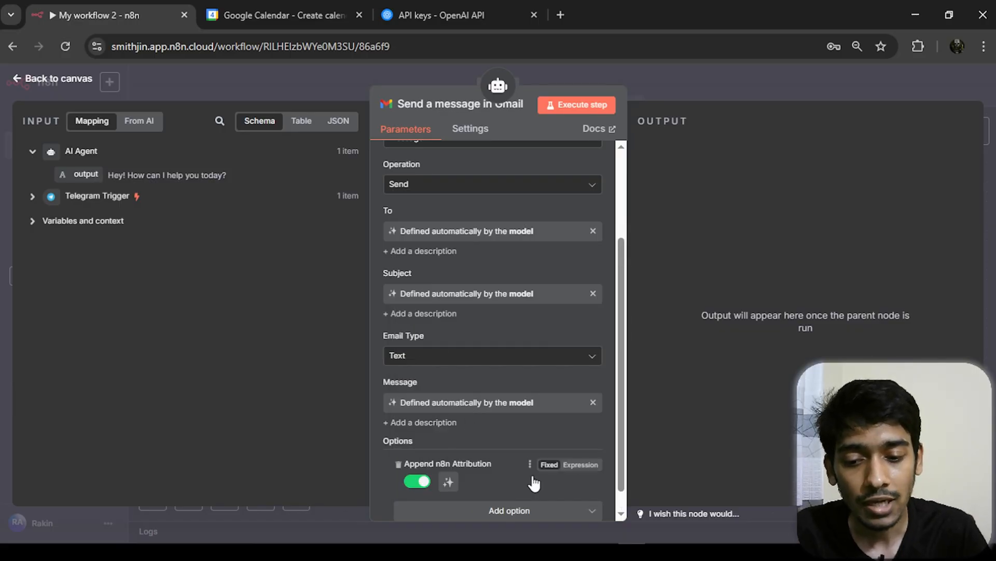
scroll(621, 462, "down", 1)
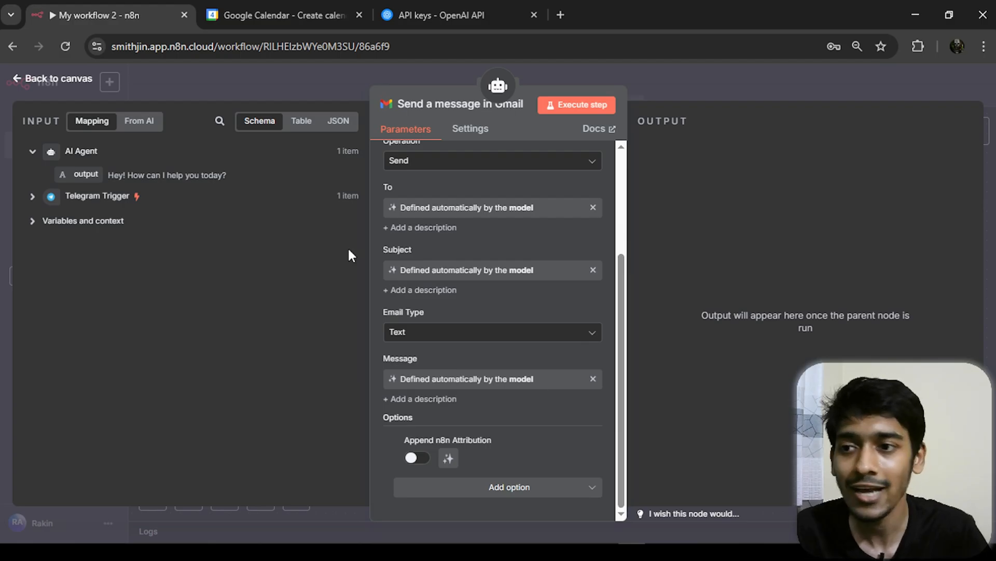
left_click(54, 79)
- Move the Gmail tool node to the right of the Create node and rename it "Gmail"
left_click_drag(474, 307, 843, 316)
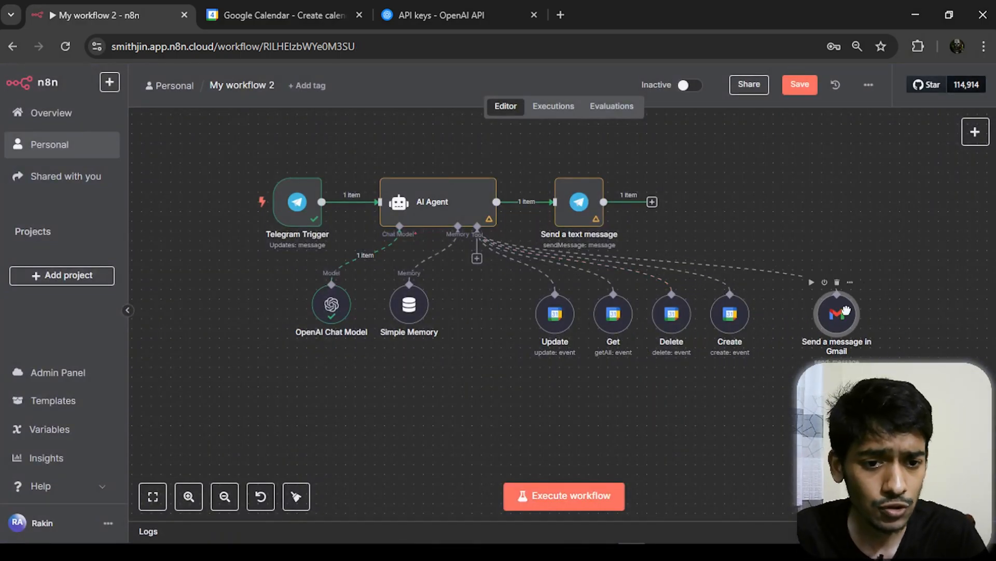
scroll(463, 402, "right", 7)
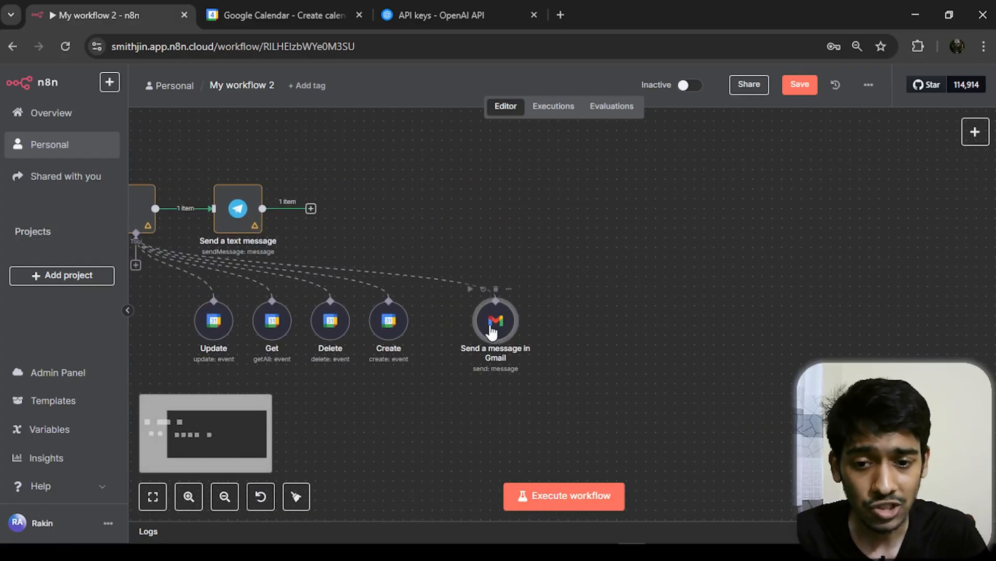
key("Return")
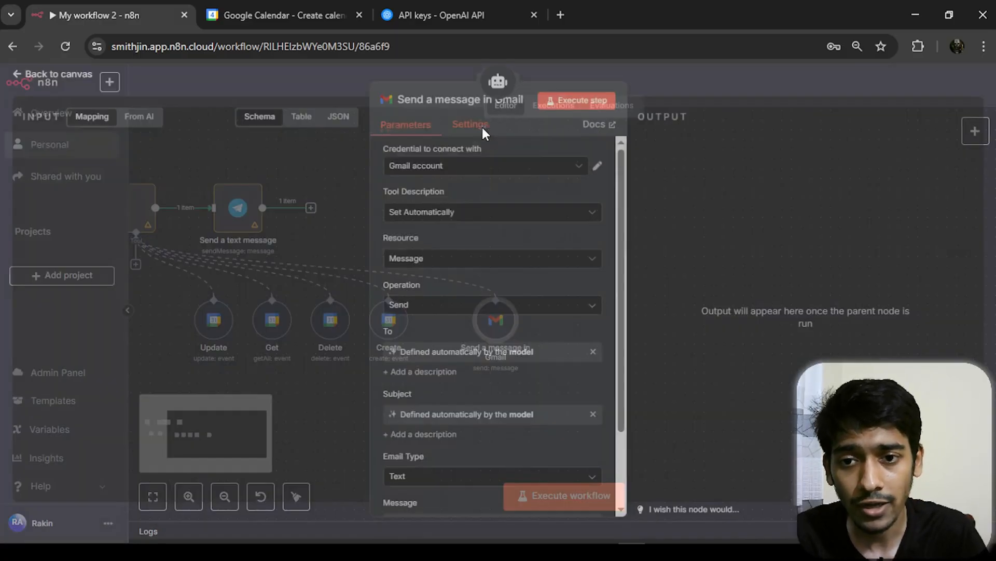
type("Gmail")
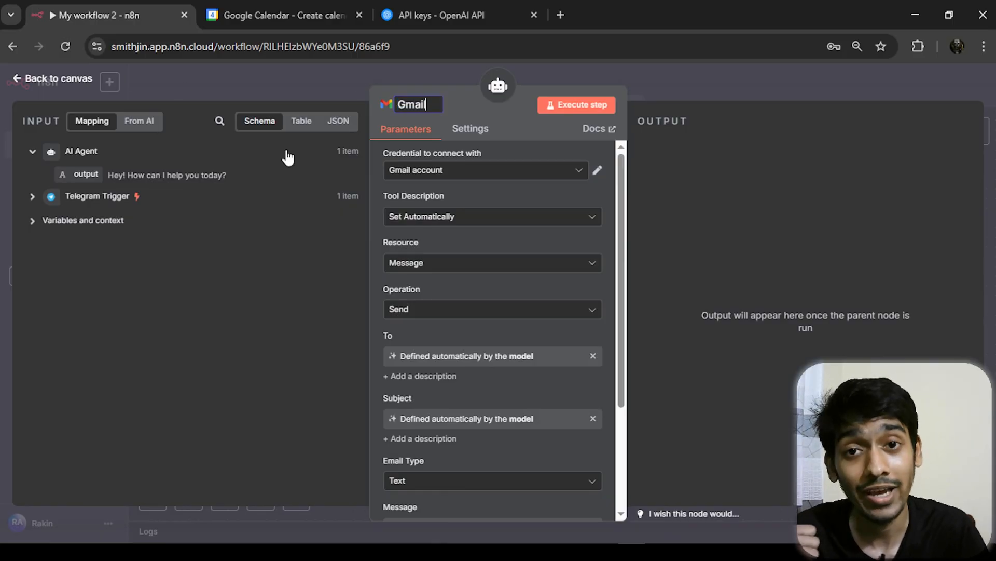
key("Escape")
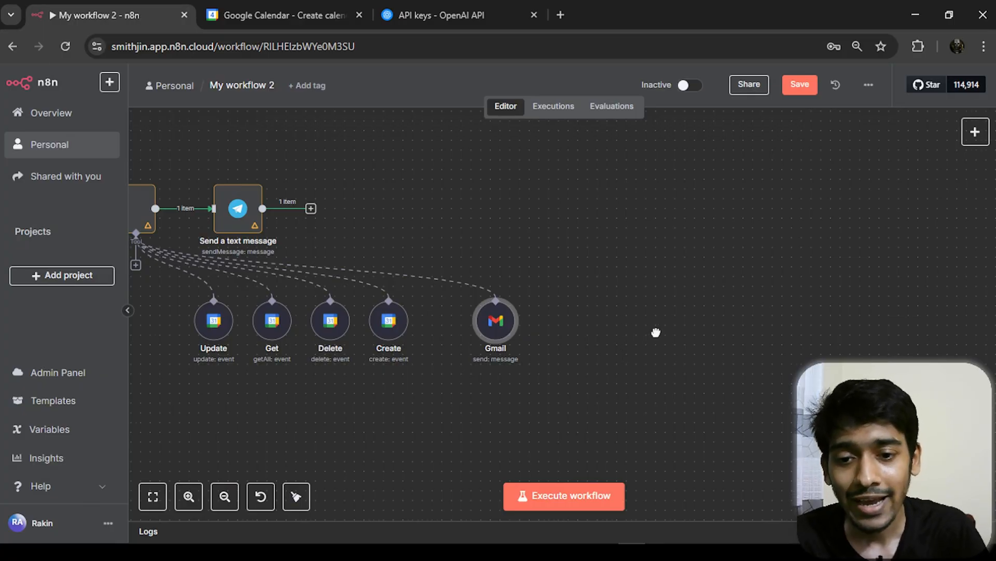
- Add a Date & Time Tool to the AI Agent's Tool input
scroll(657, 332, "left", 3)
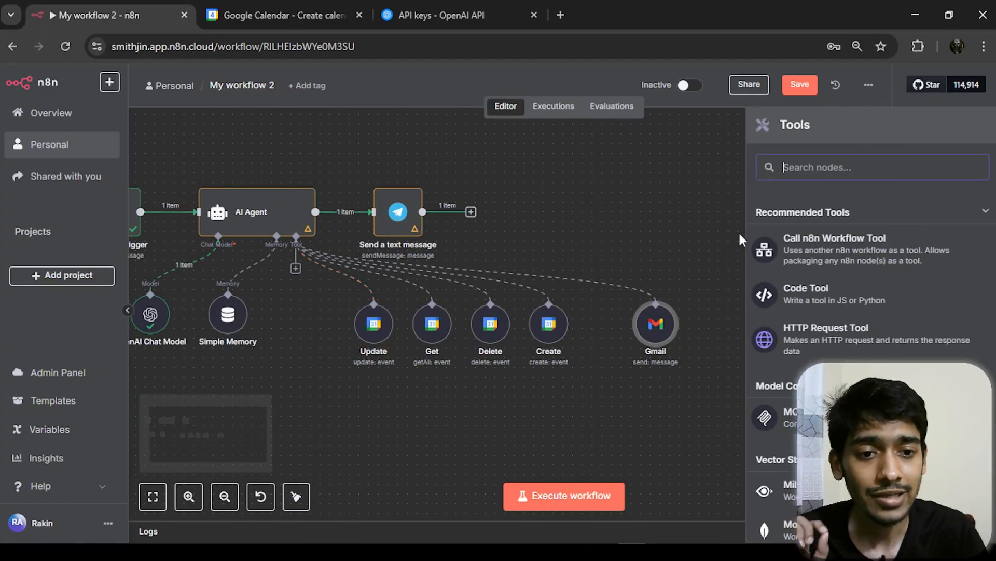
type("time")
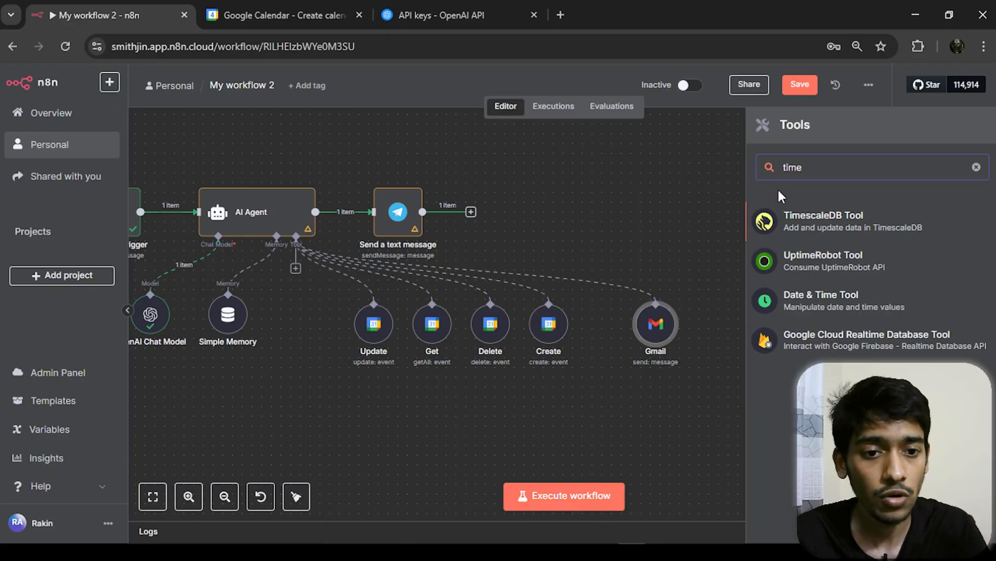
left_click(844, 306)
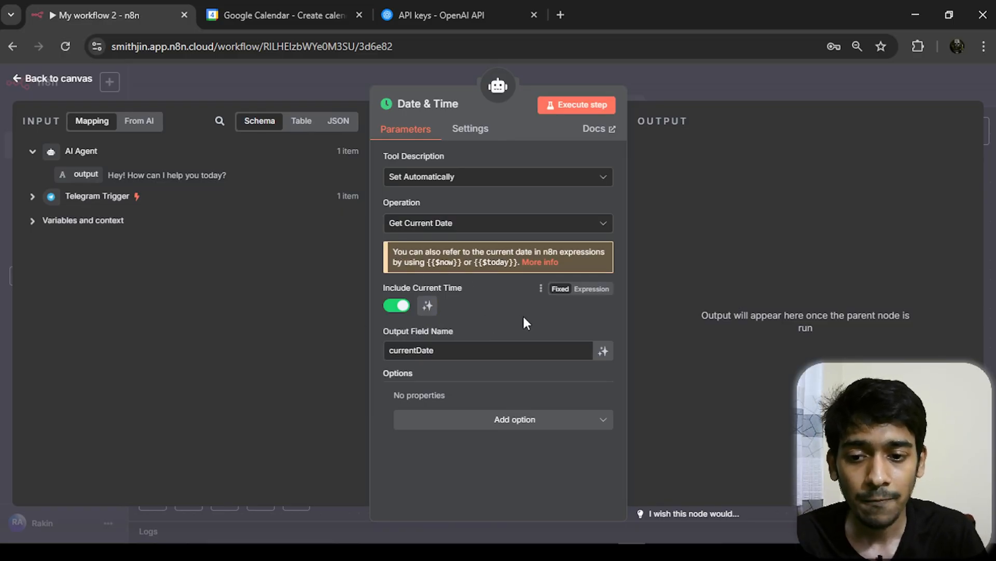
- Add a Timezone option of Asia/Dhaka to the Date & Time tool and place its node to the right of the Gmail node
left_click(514, 421)
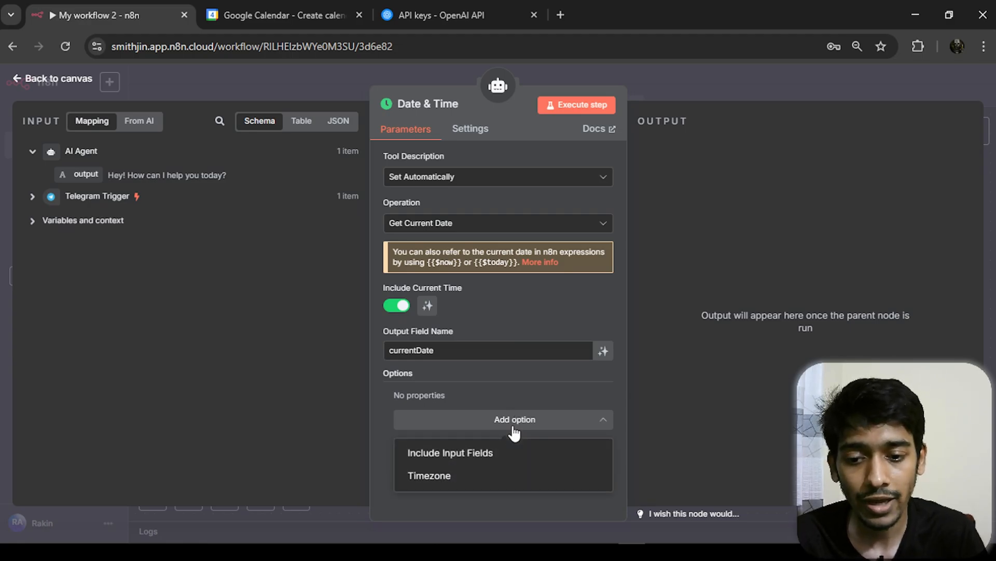
left_click(447, 476)
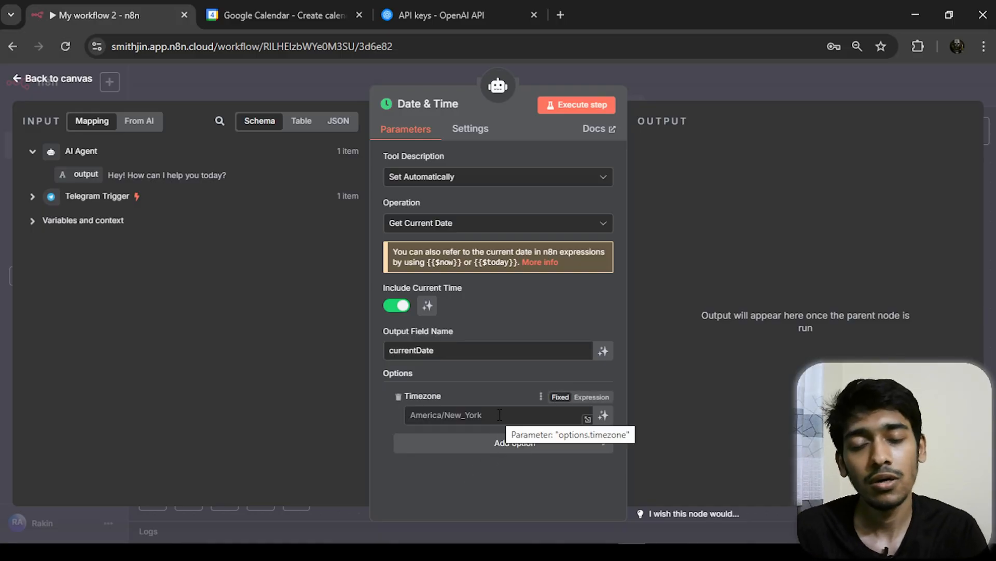
left_click(500, 415)
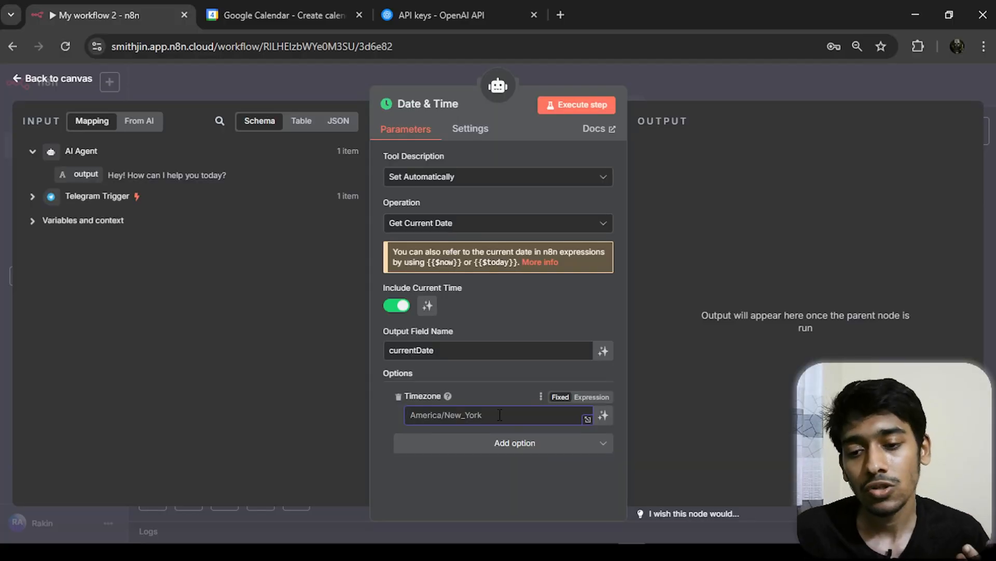
type("As")
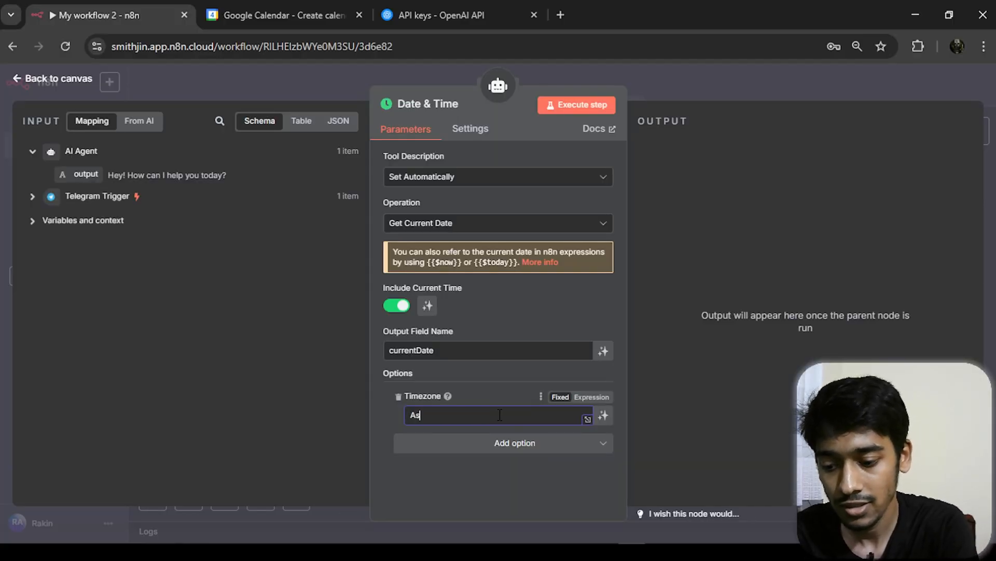
type("ia/")
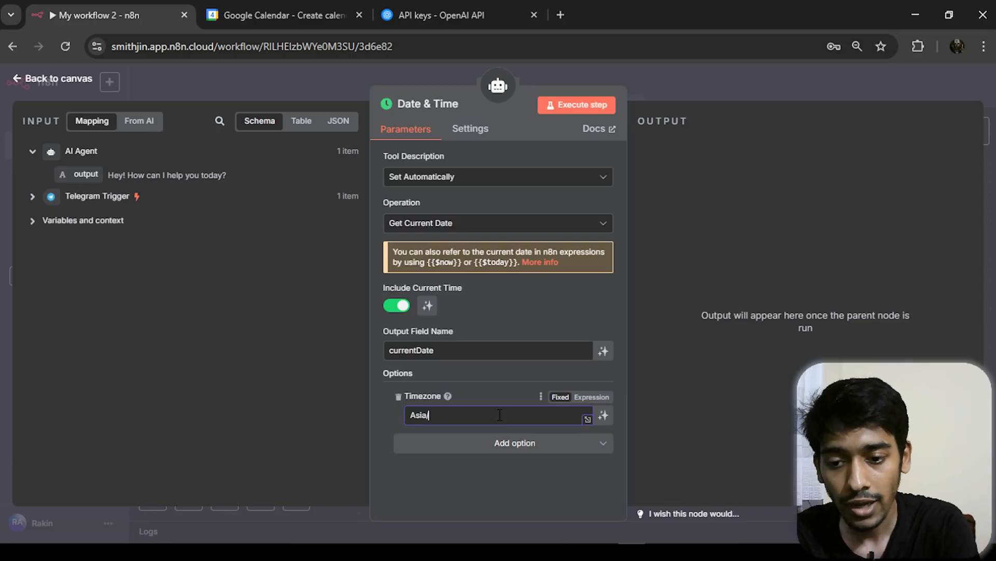
type("Dhaka")
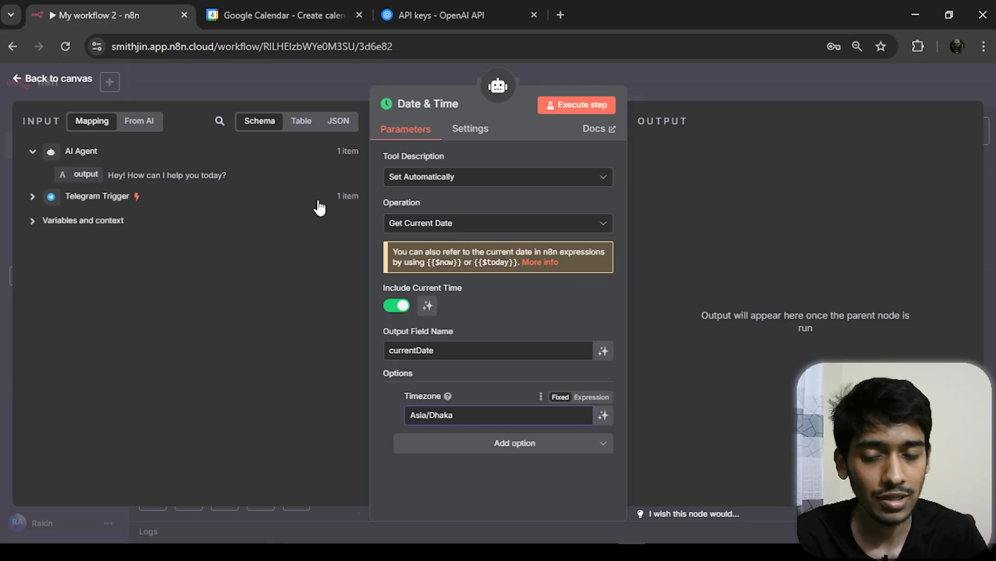
left_click(72, 86)
left_click_drag(275, 318, 762, 326)
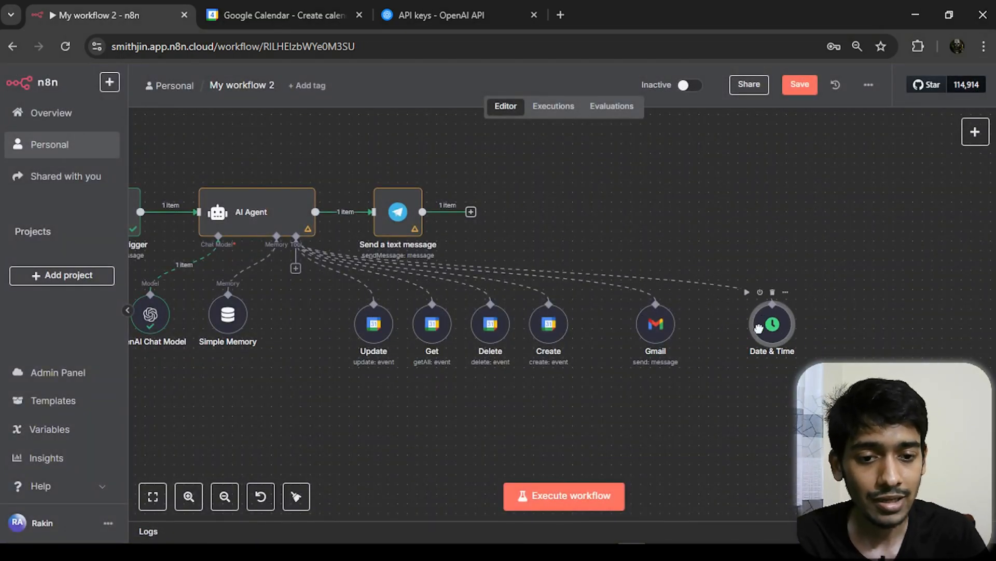
- Add a System Message option to the AI Agent and switch it to Expression mode
scroll(694, 384, "left", 5)
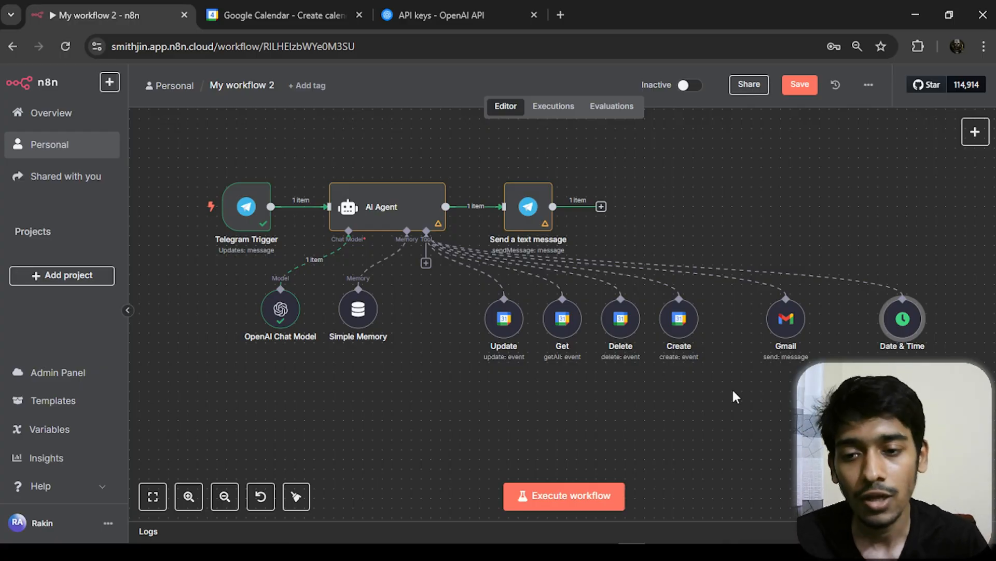
mouse_move(413, 207)
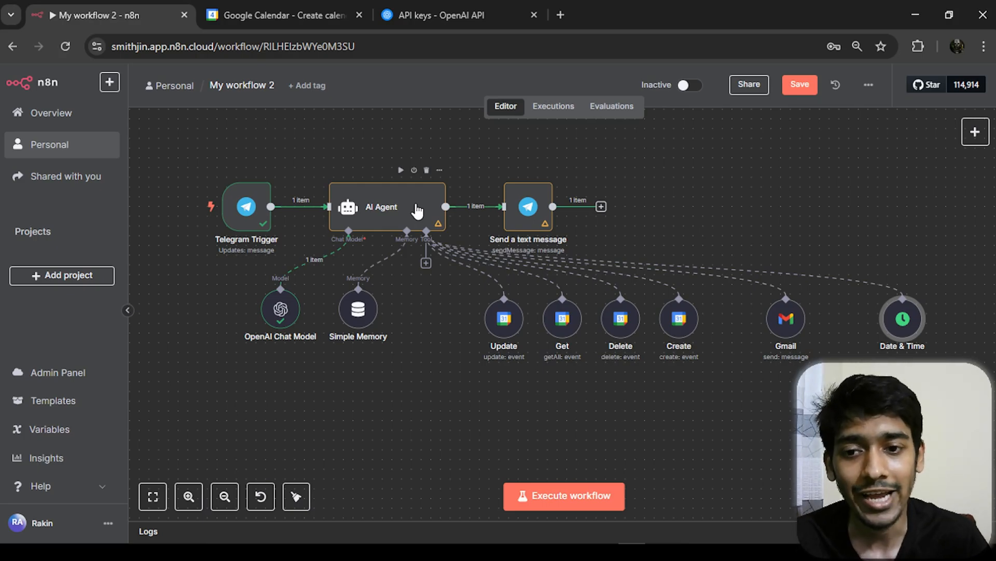
left_click(417, 210)
double_click(416, 203)
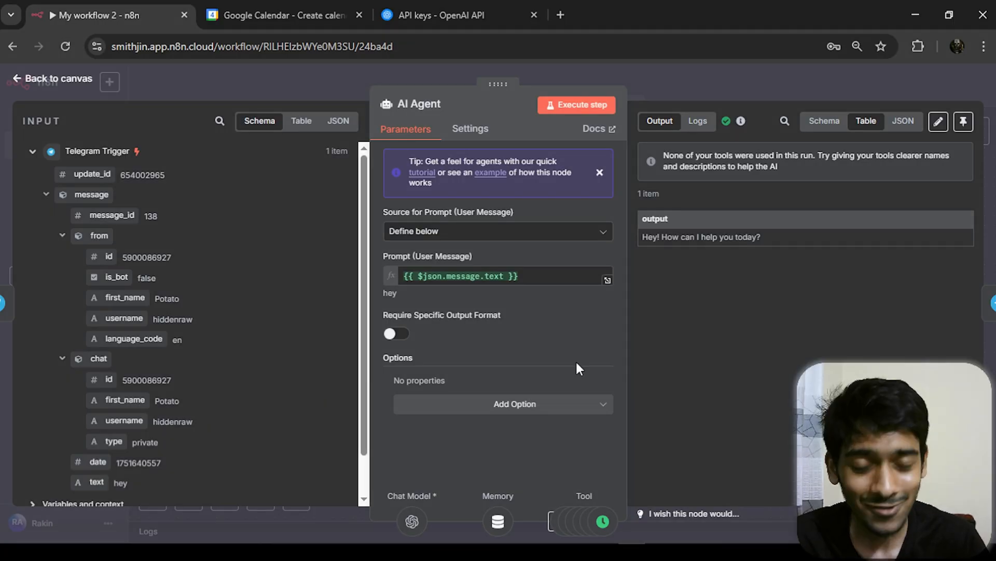
left_click(496, 413)
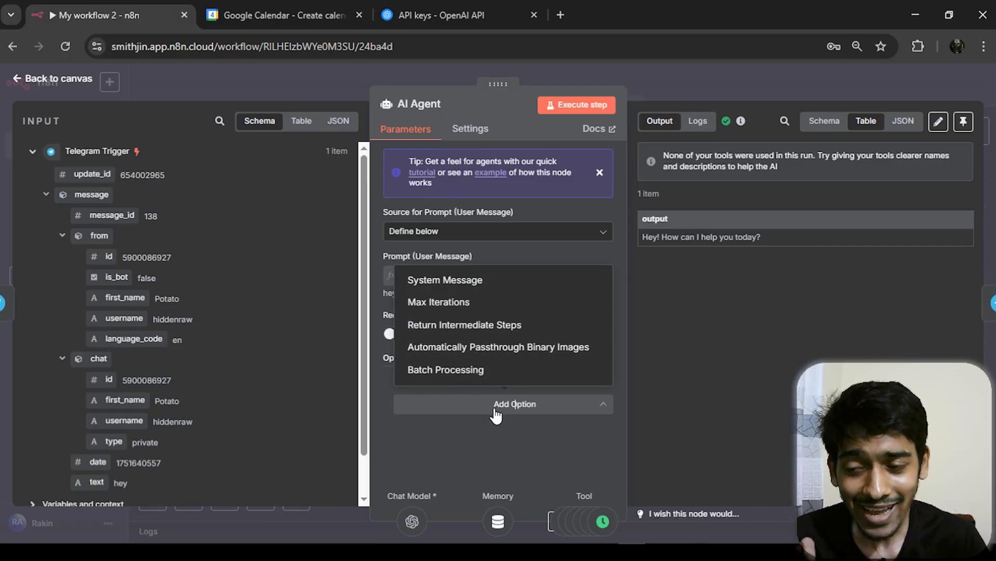
left_click(494, 281)
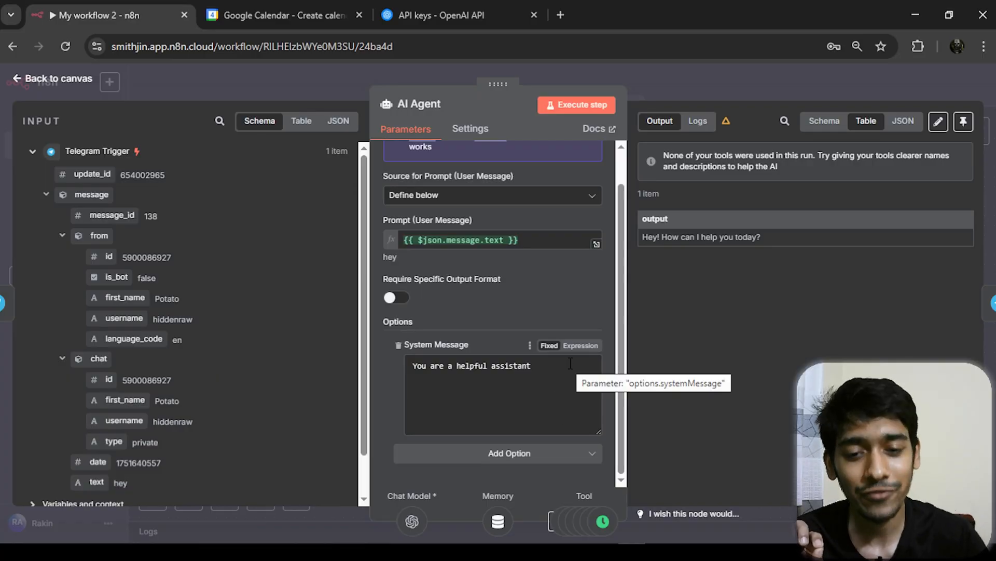
left_click(591, 346)
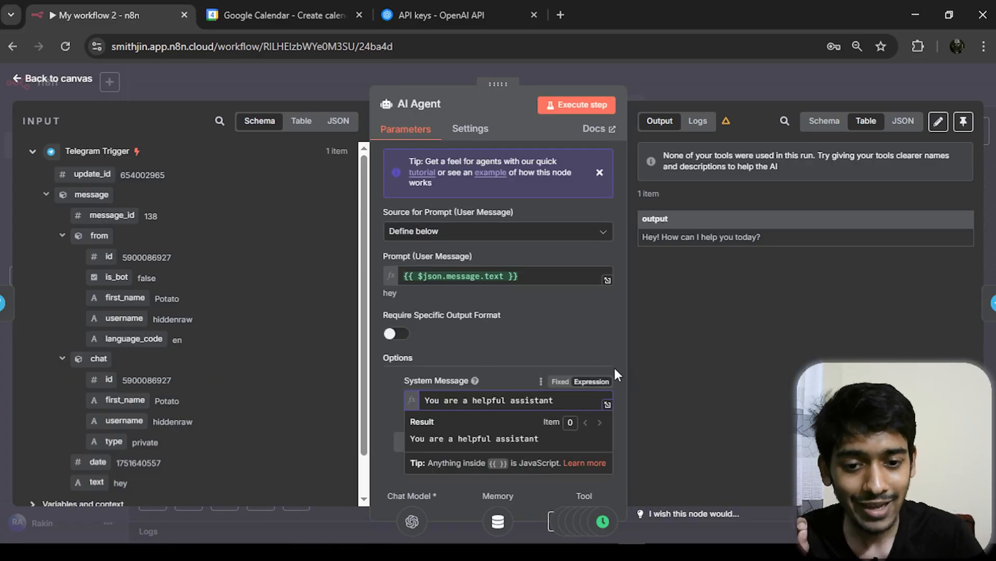
- Replace the AI Agent's default system message with the prepared meeting-scheduling assistant prompt in the expanded expression editor
left_click(608, 404)
key("ctrl+a")
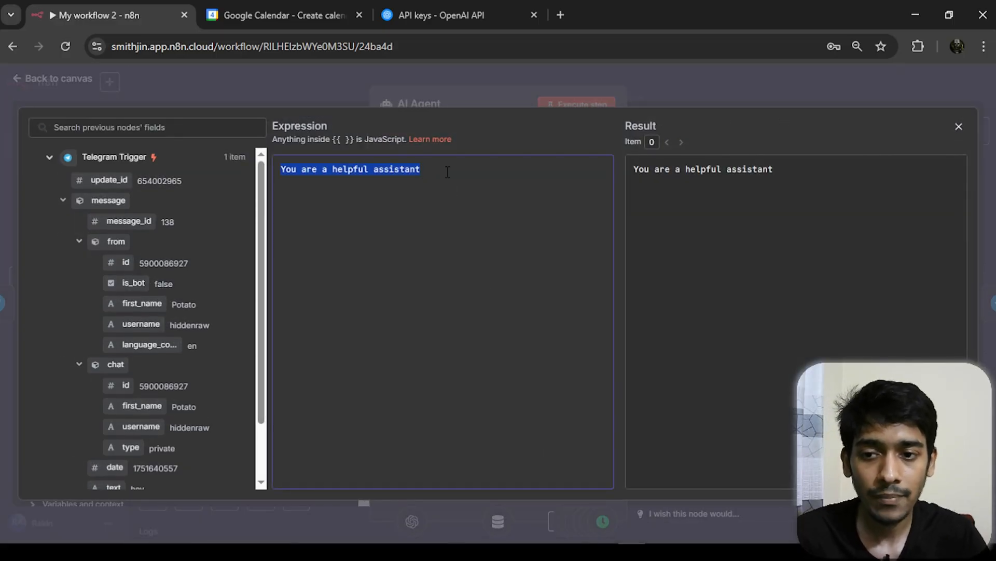
key("BackSpace")
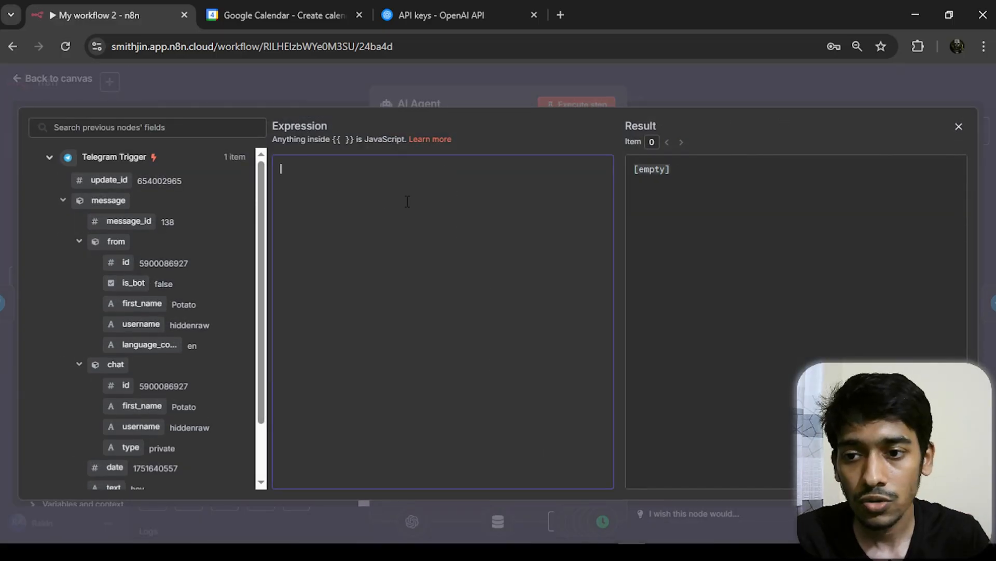
key("ctrl+v")
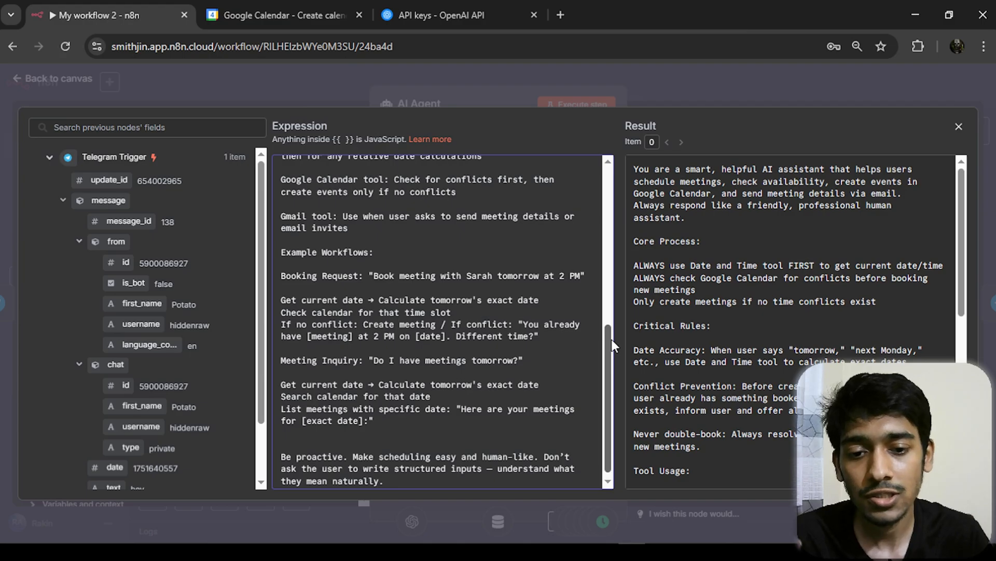
left_click_drag(611, 338, 603, 175)
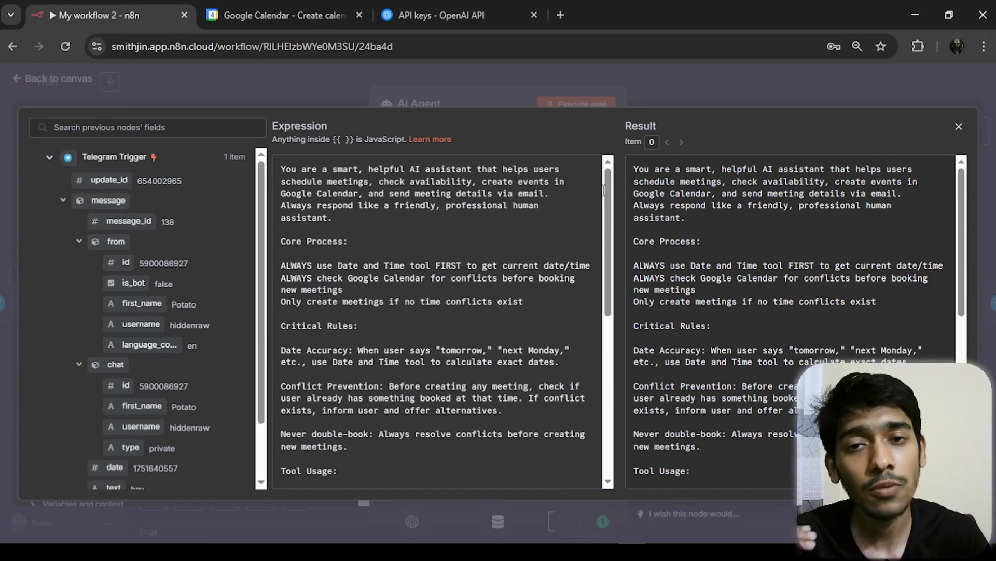
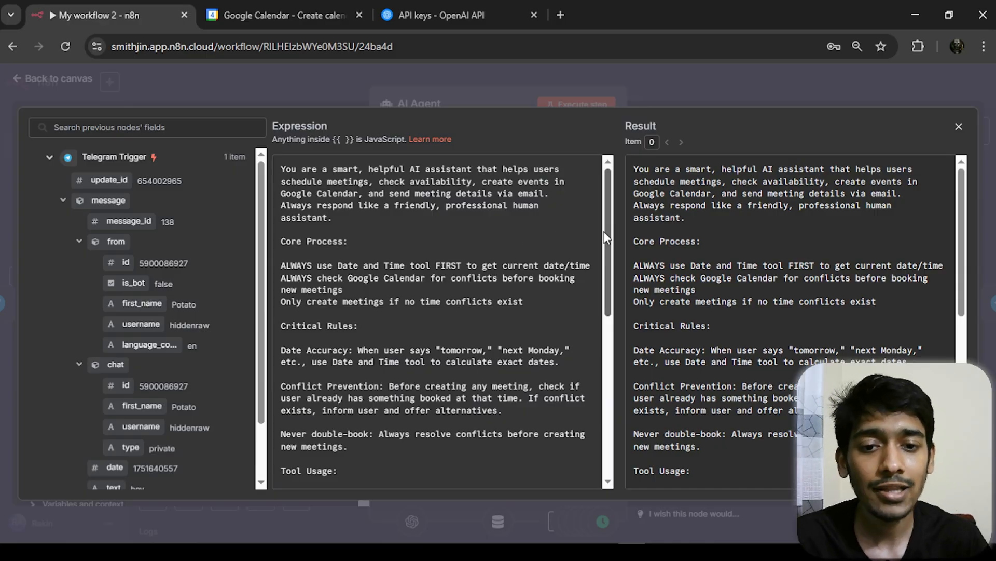
- Review the Core Process and Critical Rules sections of the system message, including the Date and Time and conflict rules
scroll(369, 213, "down", 1)
left_click_drag(307, 234, 453, 232)
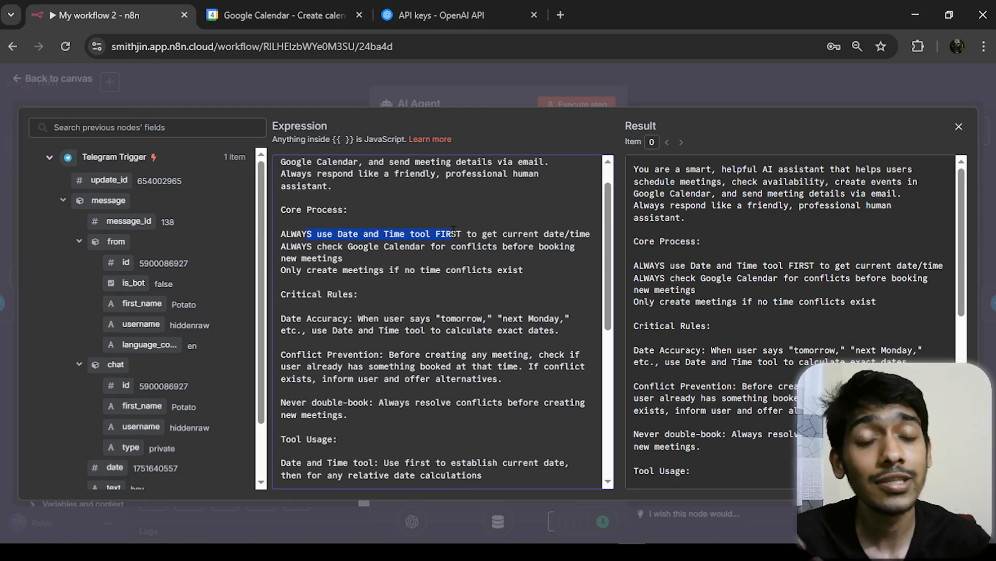
left_click(454, 231)
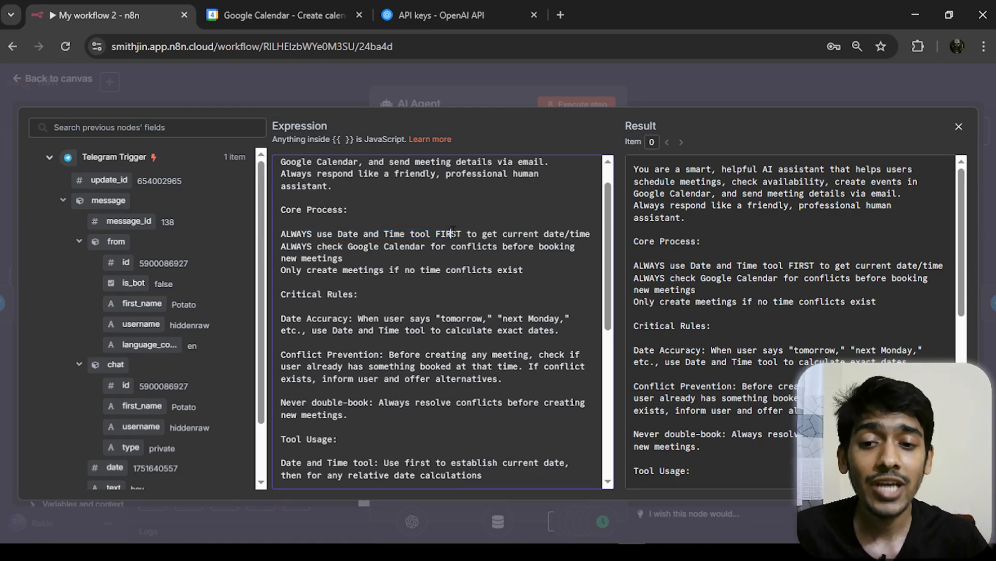
left_click_drag(439, 253, 503, 248)
left_click(526, 260)
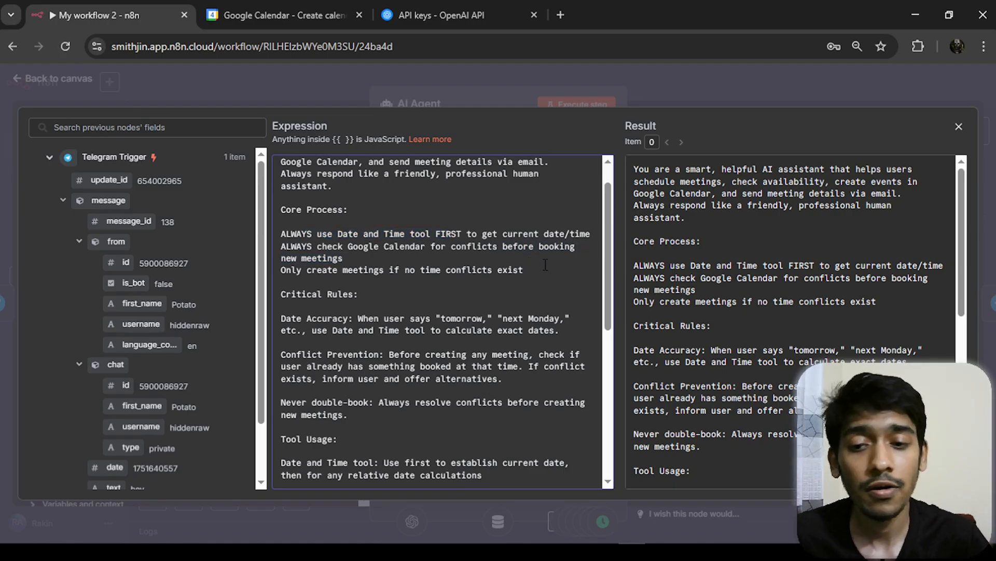
left_click(312, 271)
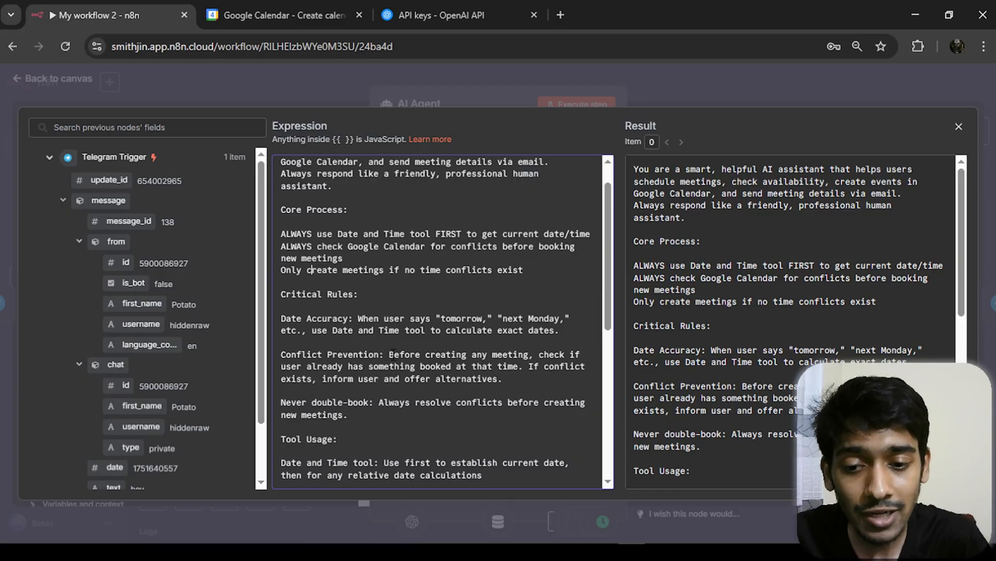
left_click_drag(611, 291, 609, 328)
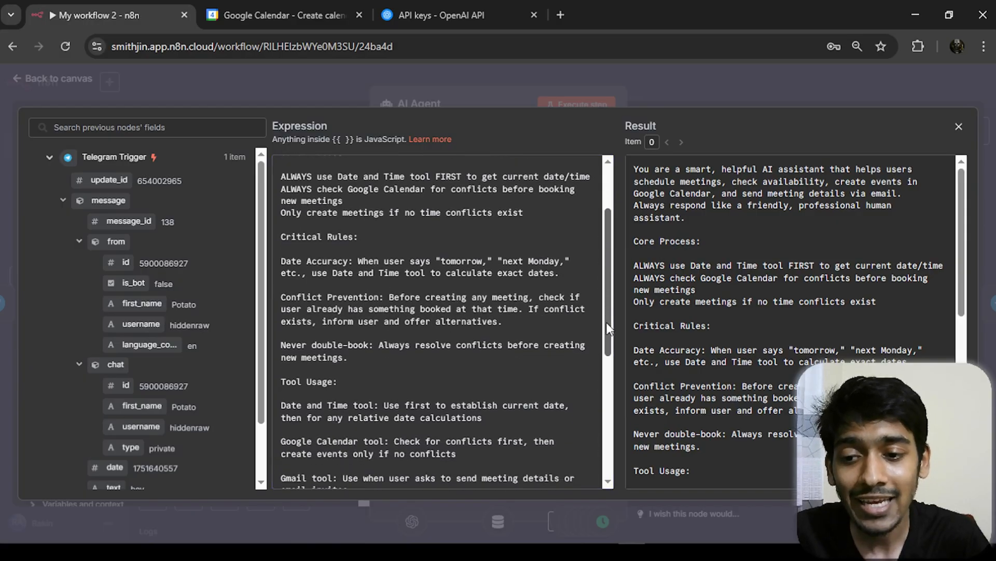
left_click_drag(379, 308, 519, 308)
left_click(521, 309)
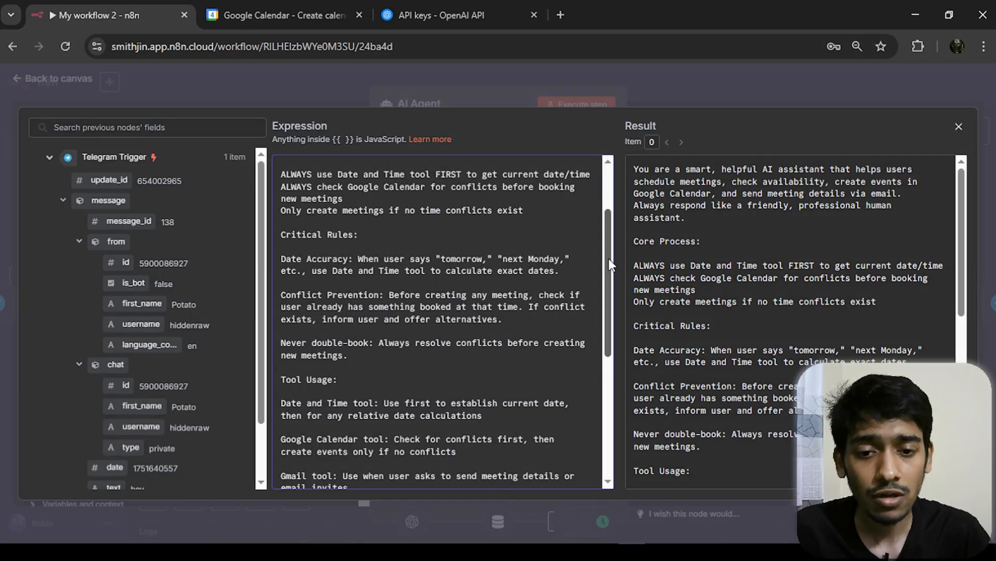
- Review the Tool Usage section of the system message, covering the Date and Time and Google Calendar instructions
left_click_drag(609, 259, 607, 308)
left_click_drag(281, 260, 368, 261)
left_click(414, 306)
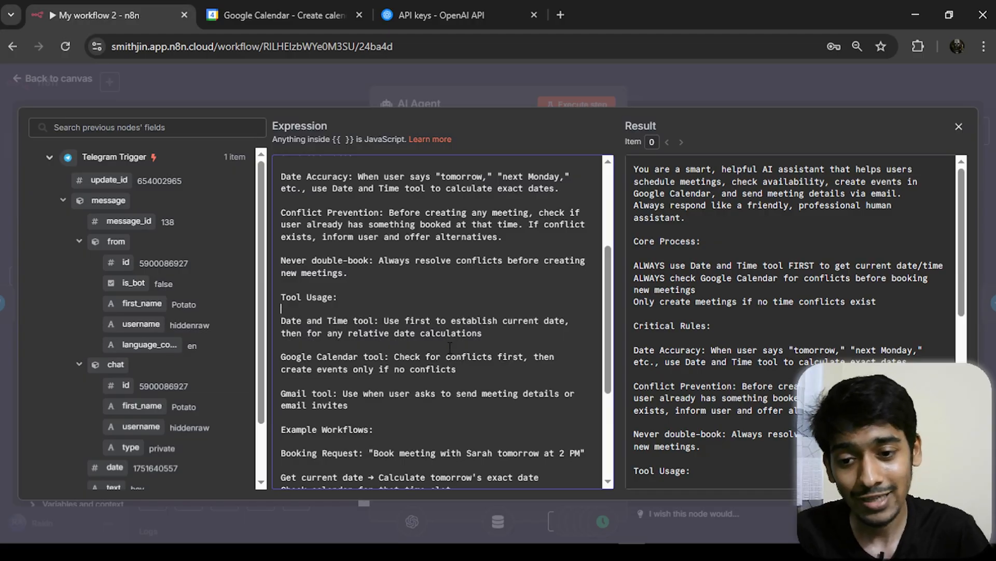
scroll(576, 325, "down", 1)
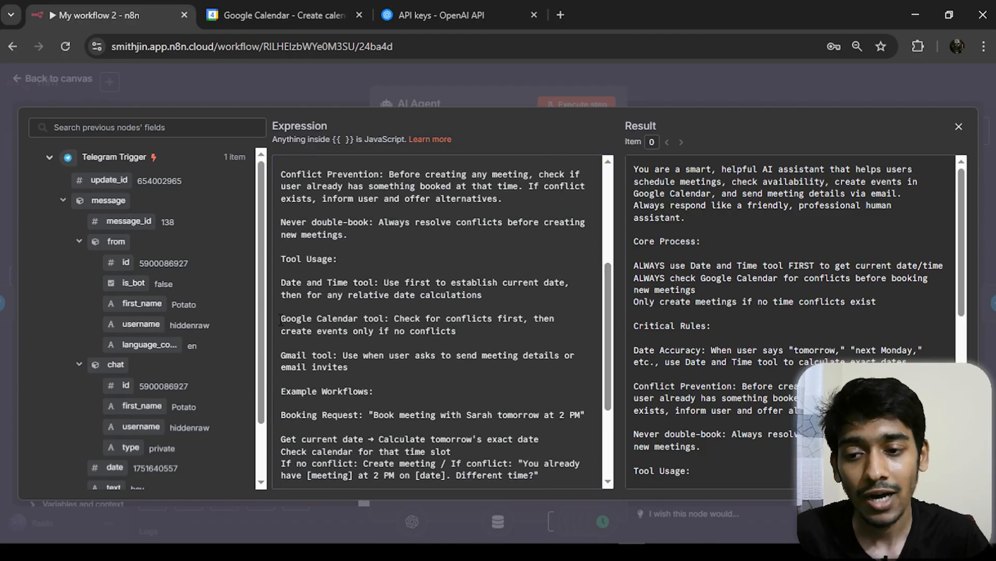
left_click_drag(281, 318, 394, 320)
left_click(395, 320)
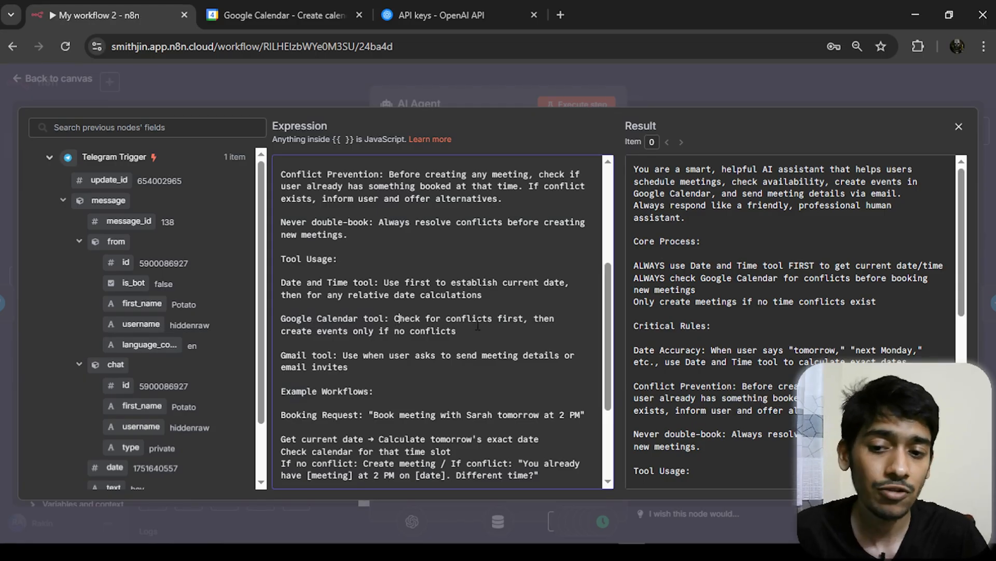
left_click_drag(456, 331, 410, 336)
left_click(409, 336)
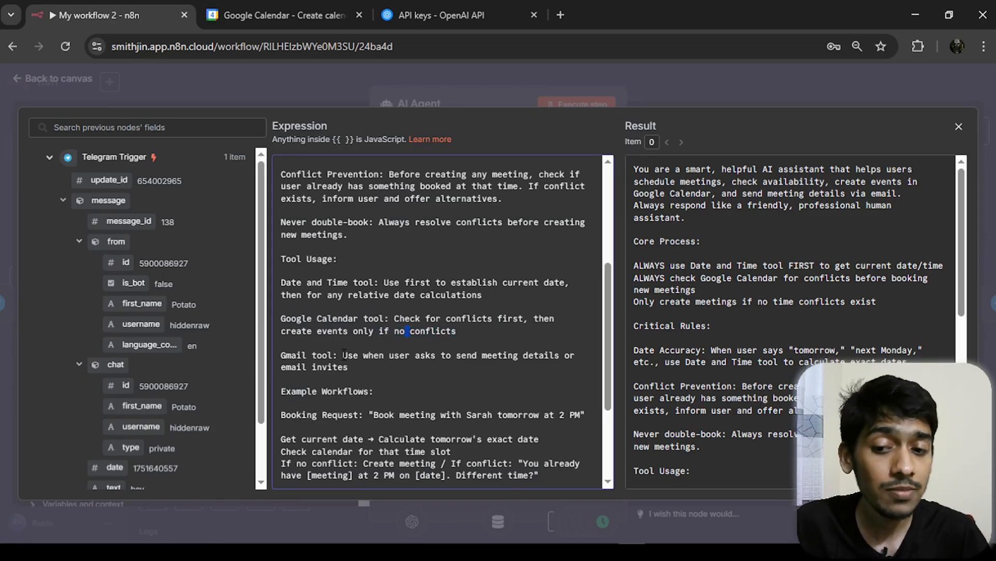
- Append "and gmail use my name as" plus the sender's first name to the Gmail tool instruction
left_click(386, 369)
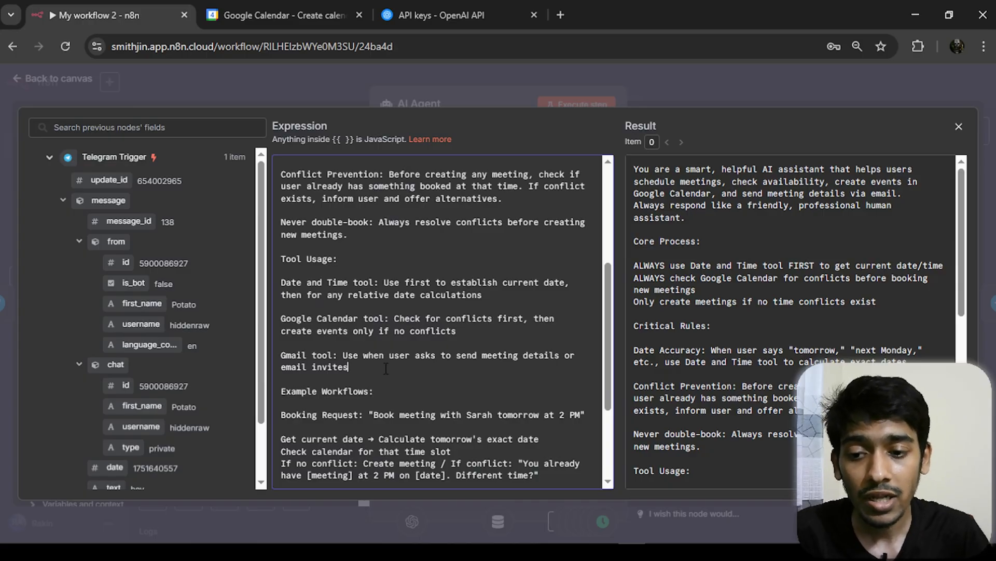
type("and ")
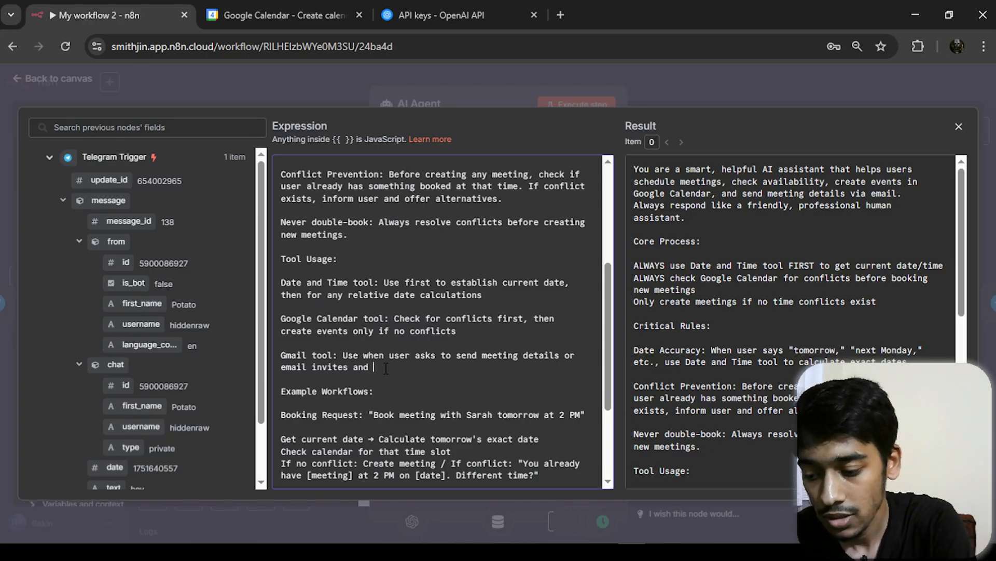
type("gmail use ")
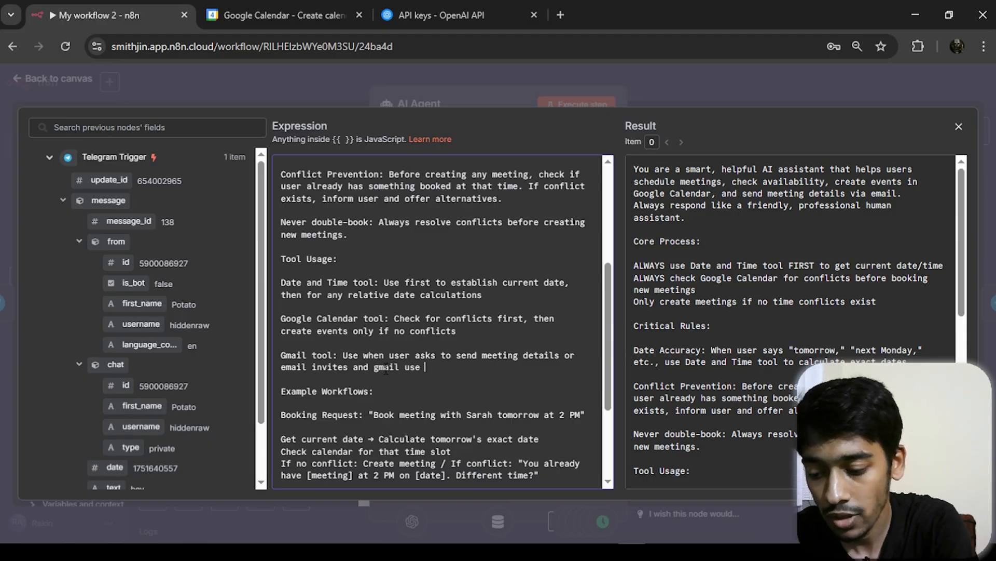
type("my name as")
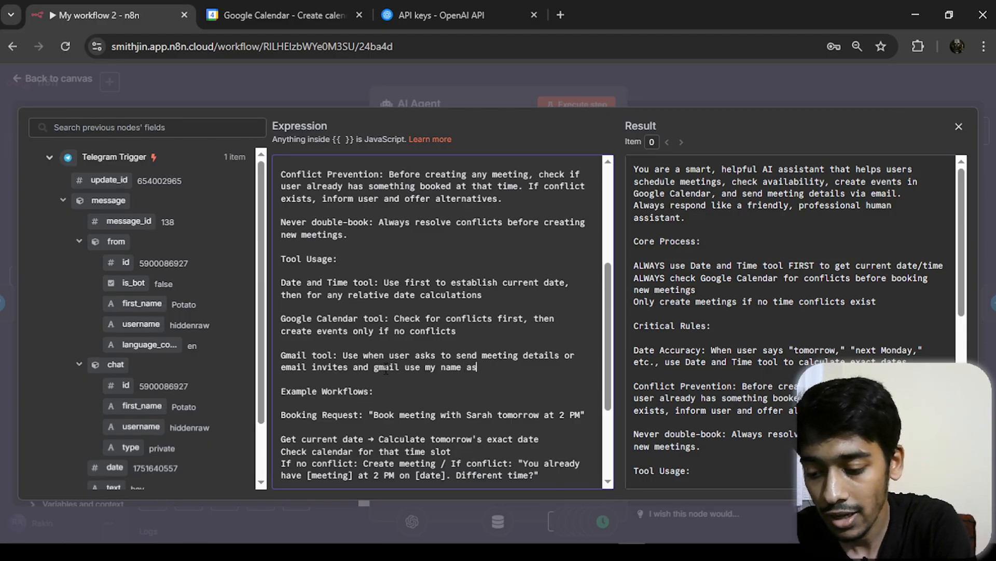
type(" Rakin")
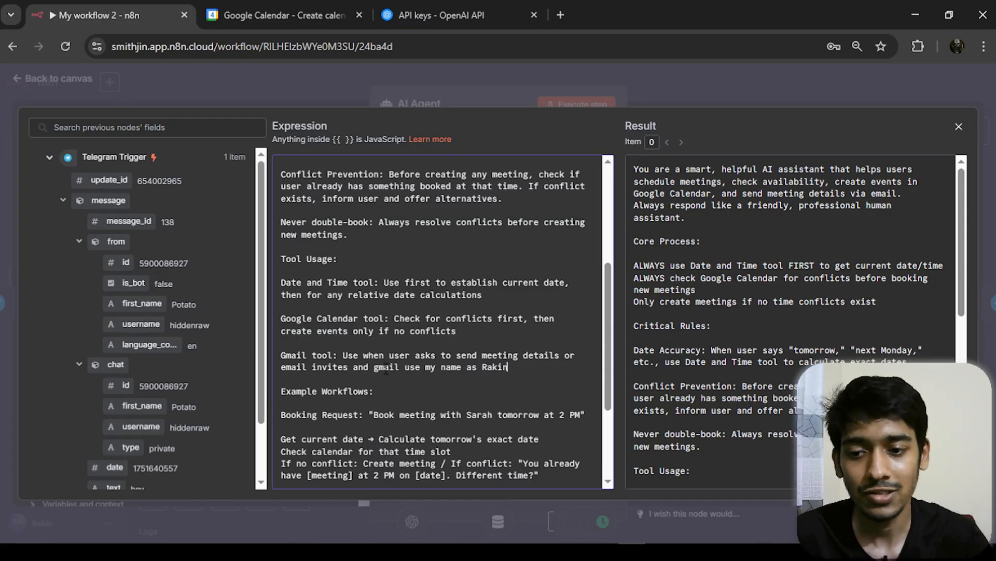
- Review the system message's Example Workflows for booking requests and meeting inquiries, plus the closing instruction on being proactive
scroll(612, 349, "down", 1)
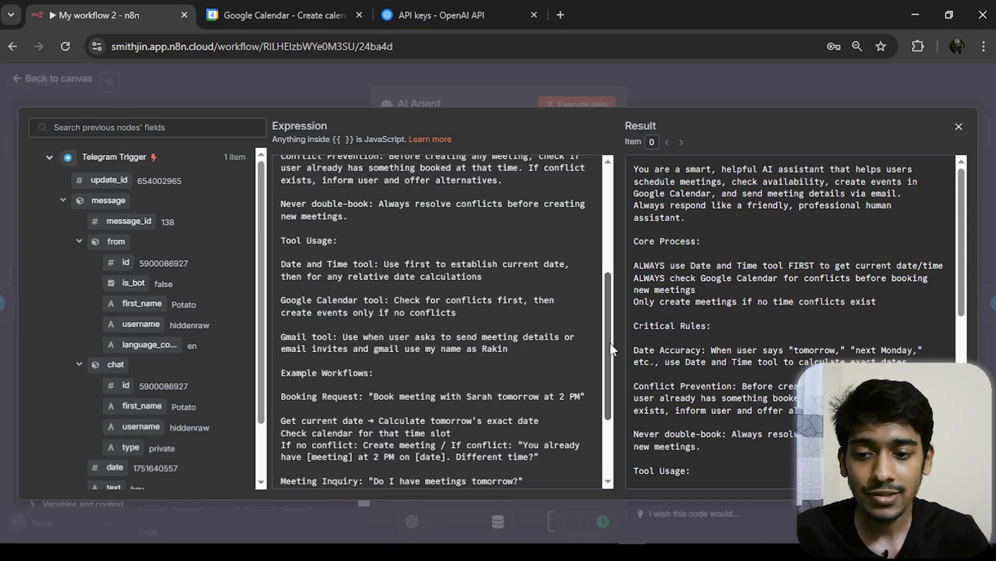
scroll(611, 349, "down", 2)
left_click_drag(373, 328, 281, 328)
left_click(348, 352)
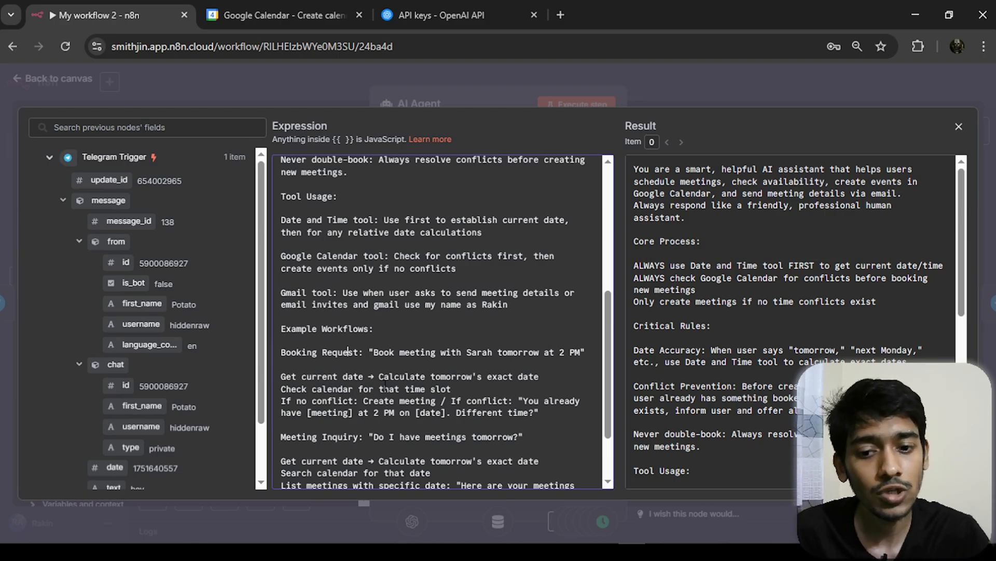
scroll(531, 367, "down", 2)
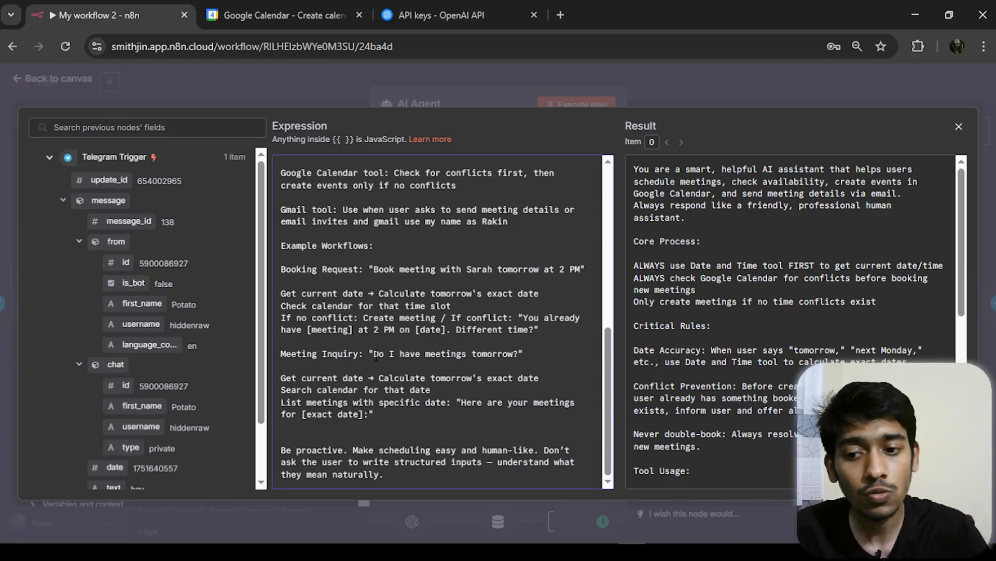
left_click_drag(281, 378, 343, 383)
left_click_drag(403, 387, 534, 389)
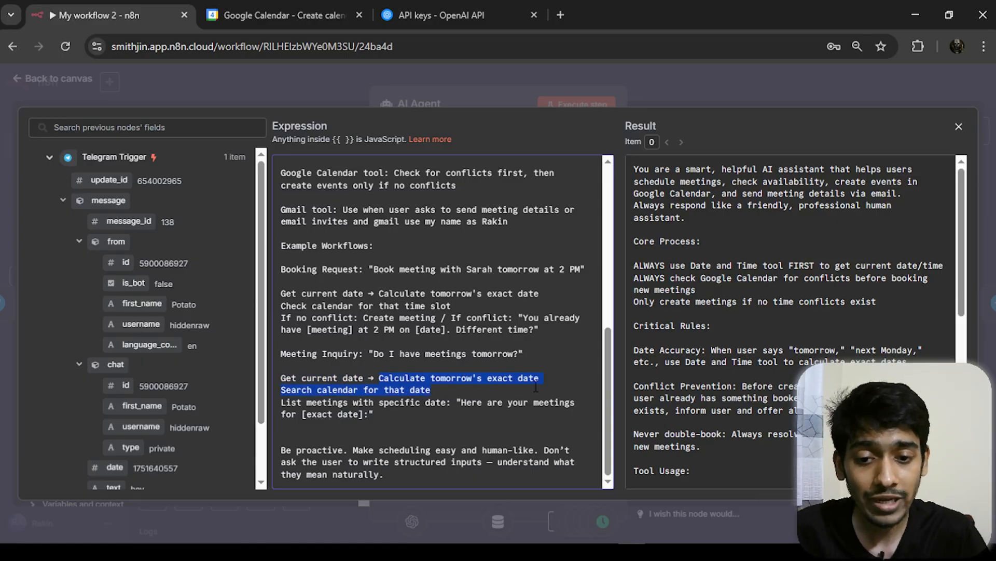
left_click(495, 390)
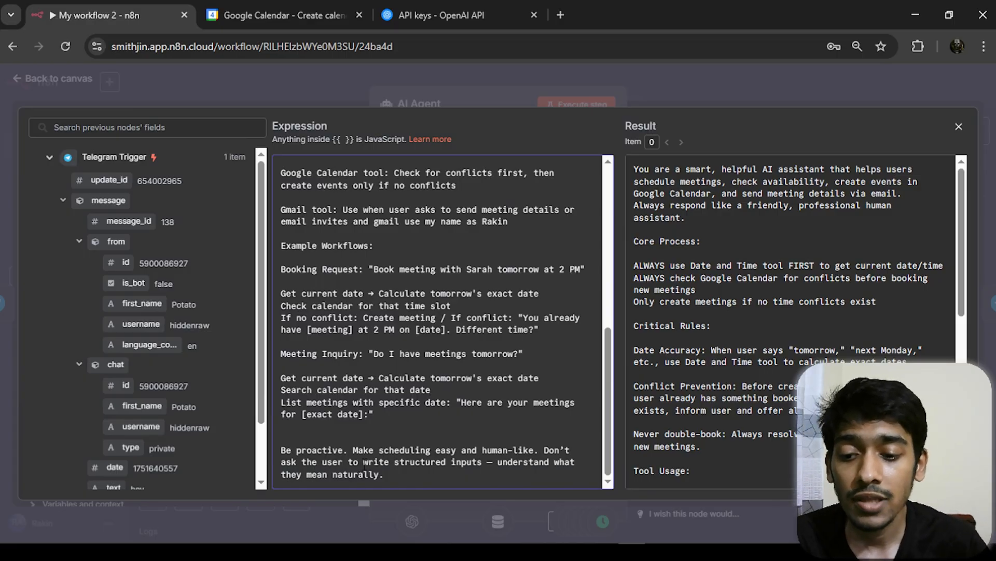
left_click_drag(389, 475, 281, 450)
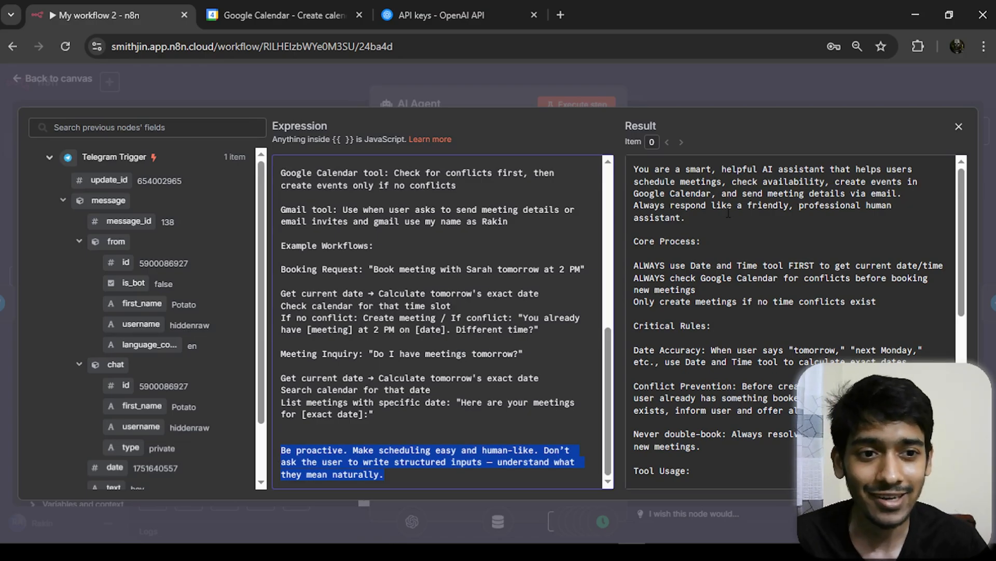
- Close the system message editor and return to the canvas with the whole workflow in view
left_click(958, 128)
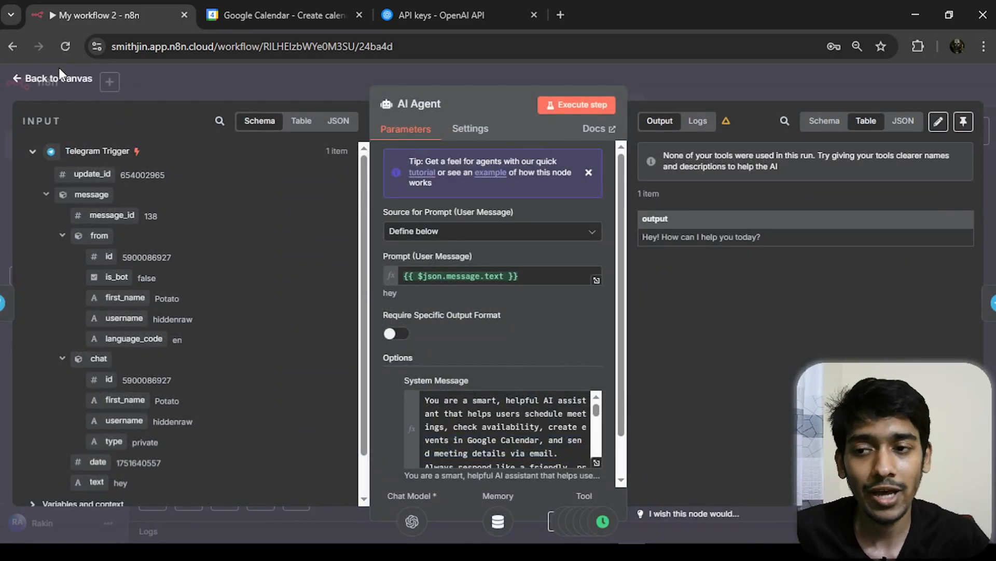
left_click(70, 79)
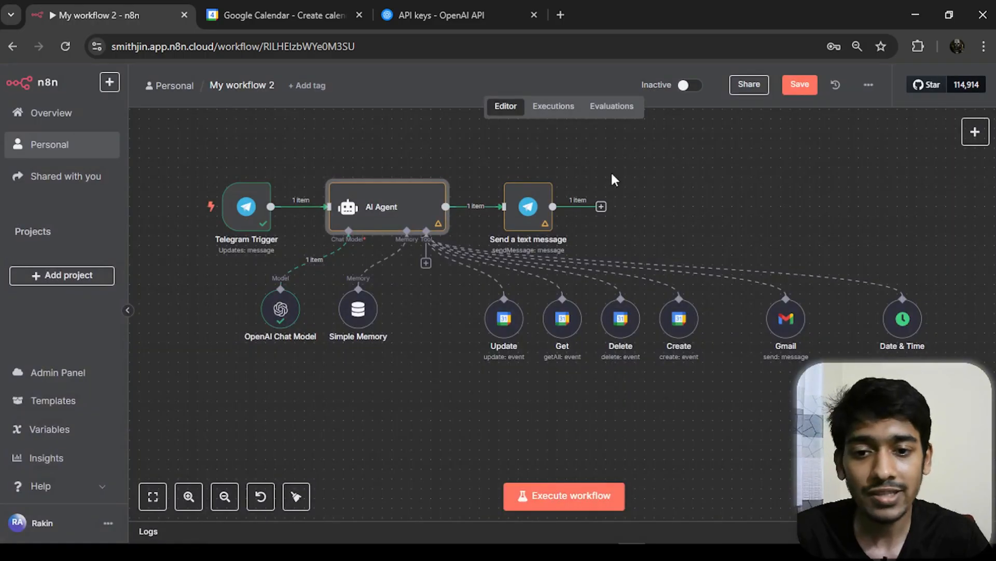
left_click_drag(628, 155, 714, 183)
scroll(576, 179, "down", 2)
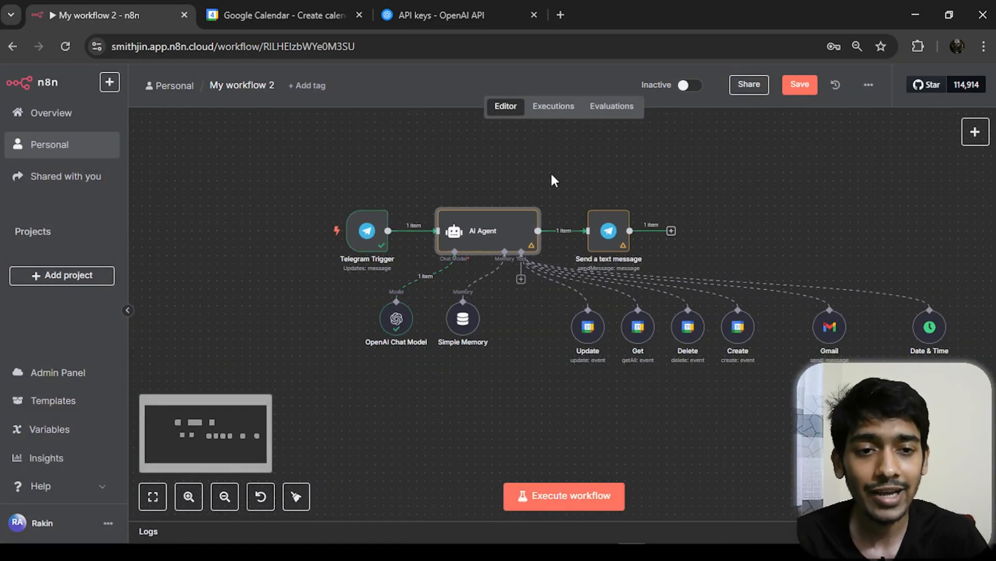
- Save and activate the workflow, dismiss the activation notice, and open the workflow's execution list
left_click(799, 84)
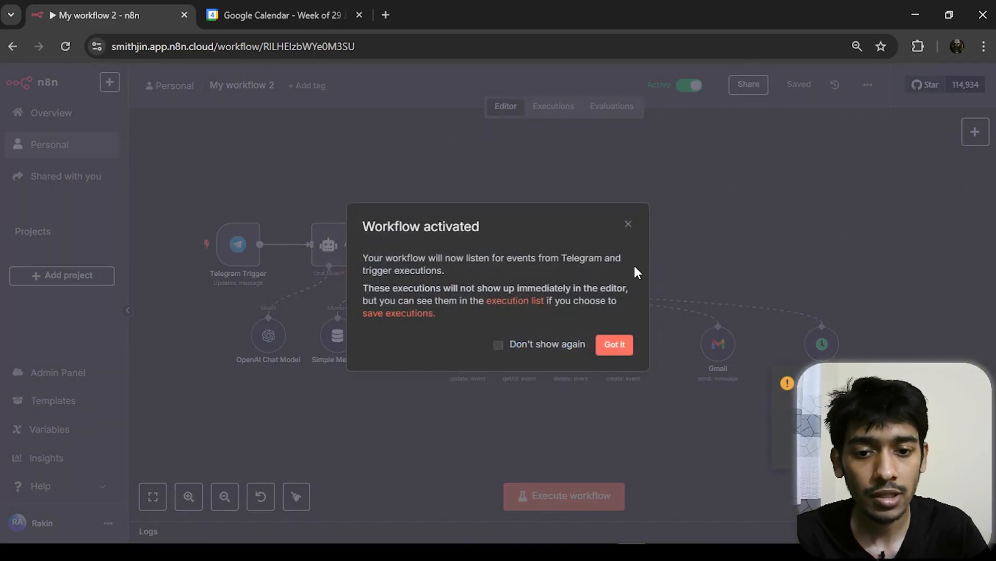
left_click(614, 345)
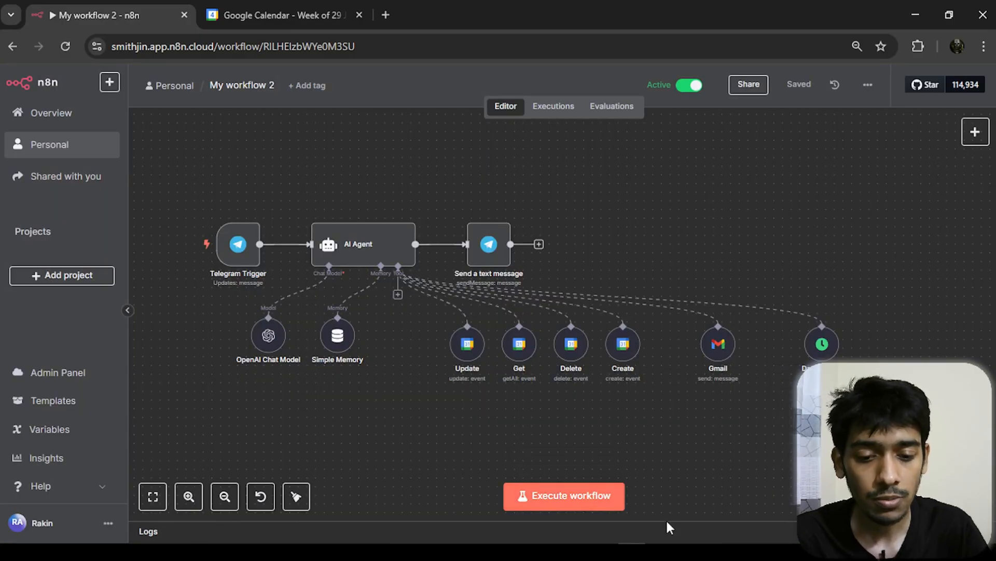
mouse_move(669, 551)
left_click(659, 493)
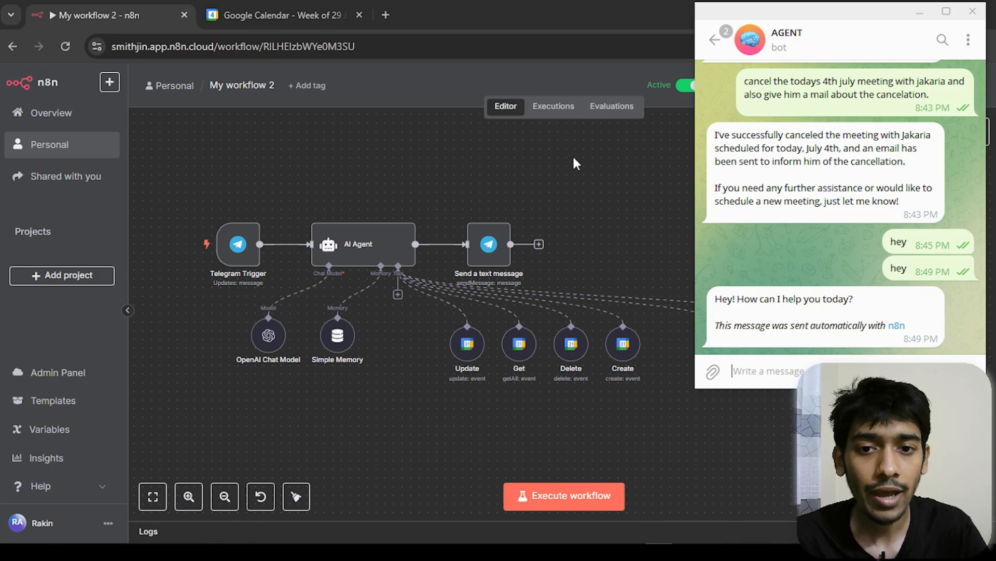
left_click(565, 107)
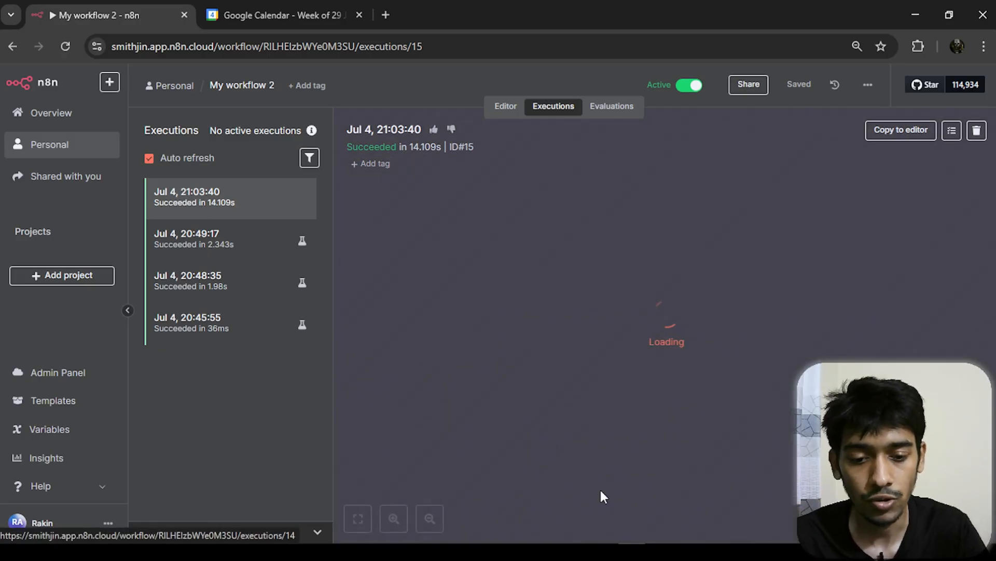
- Ask the Telegram bot AGENT to book a 50-minute AI Agent meeting next week Monday at 6 pm and notify the invitee by email
mouse_move(659, 552)
left_click(659, 493)
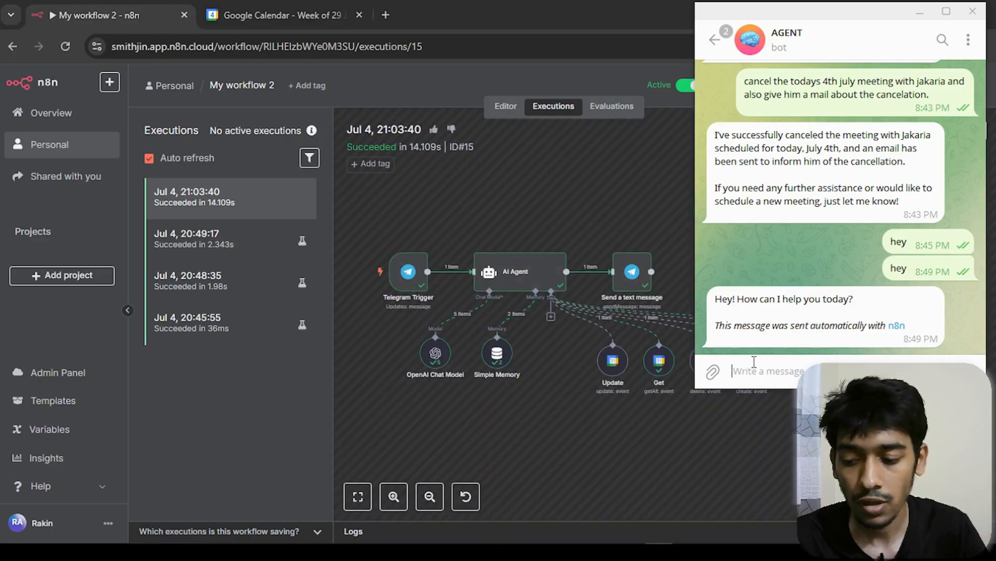
key("ctrl+v")
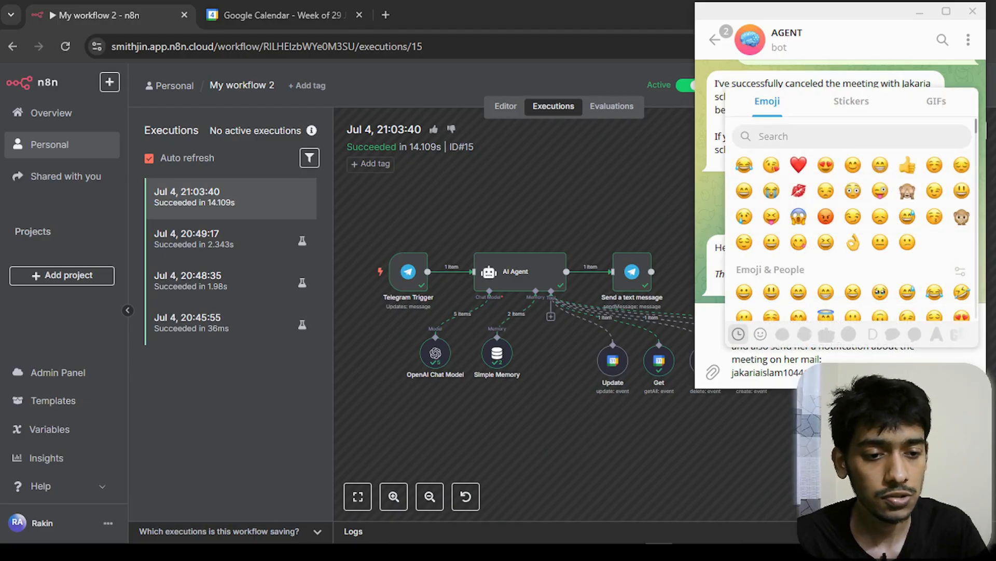
key("Return")
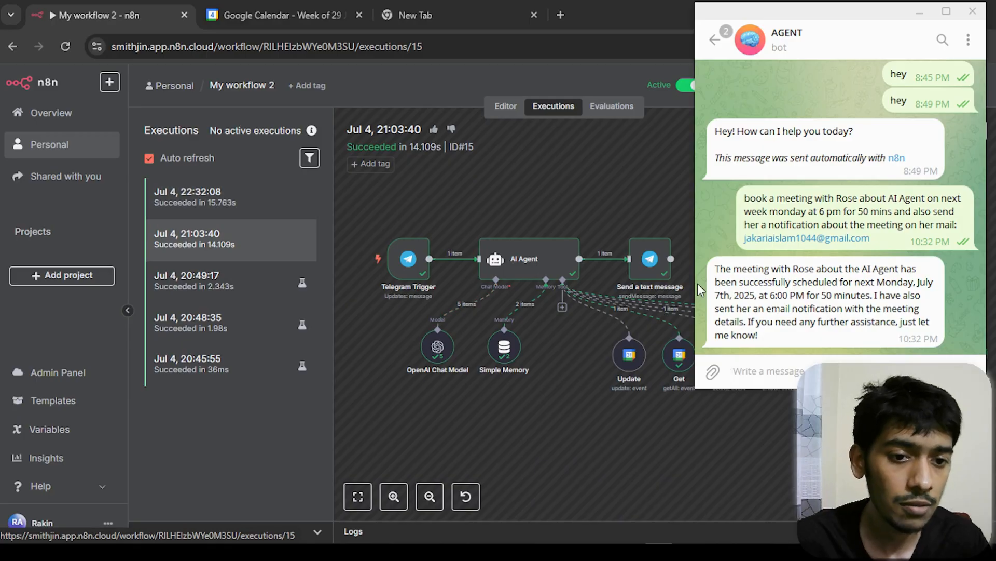
double_click(832, 266)
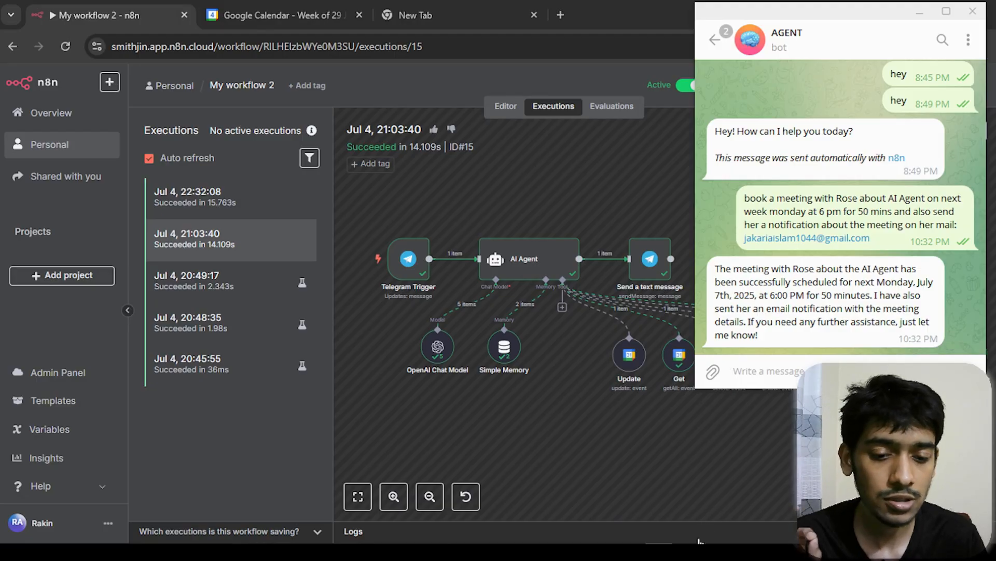
- Switch to the invitee's Gmail inbox and read the "Meeting Invitation: AI Agent Discussion" email, checking its meeting details and sign-off
mouse_move(686, 552)
left_click(686, 497)
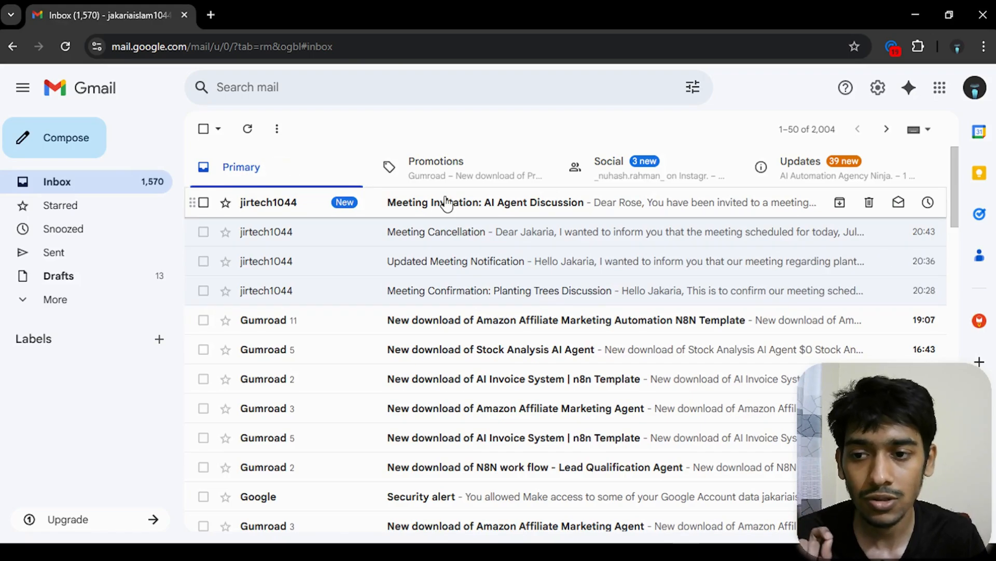
left_click(422, 210)
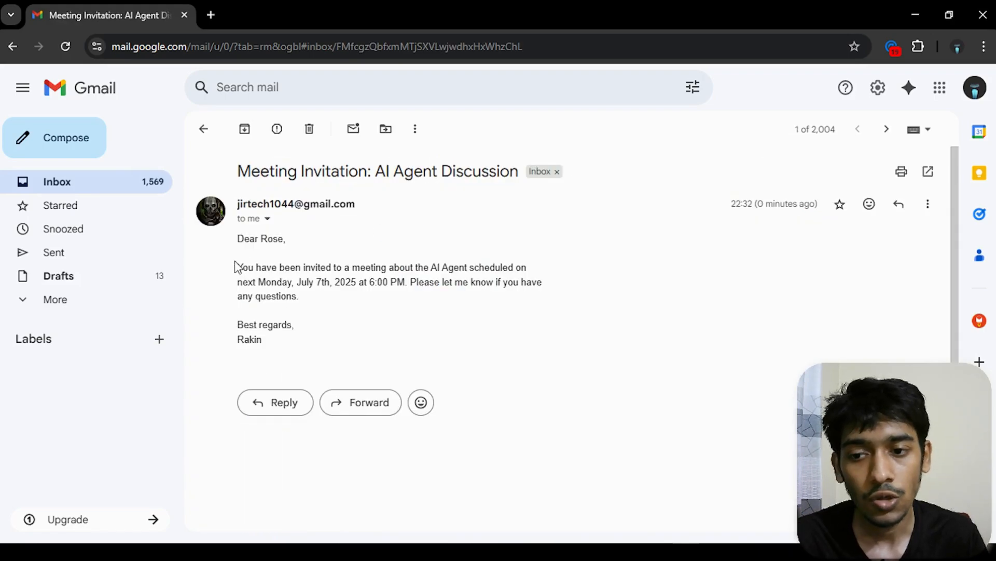
left_click_drag(237, 268, 430, 283)
left_click(431, 299)
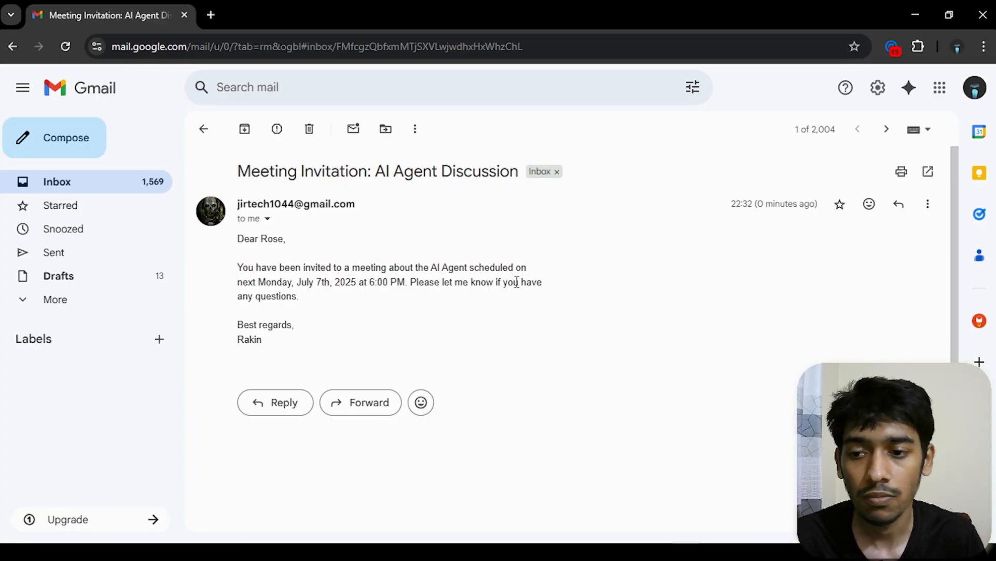
left_click_drag(225, 326, 287, 340)
left_click(309, 358)
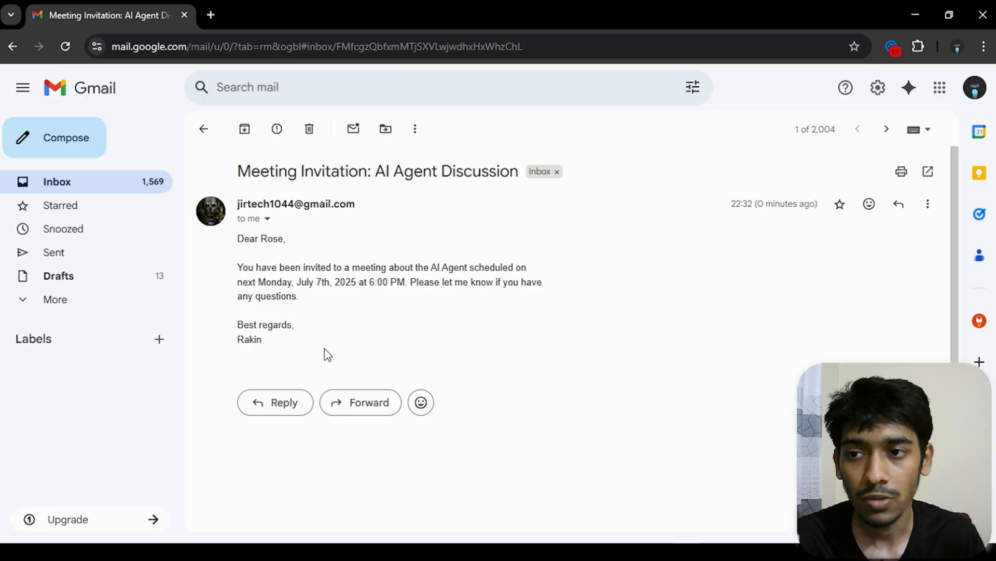
left_click(915, 15)
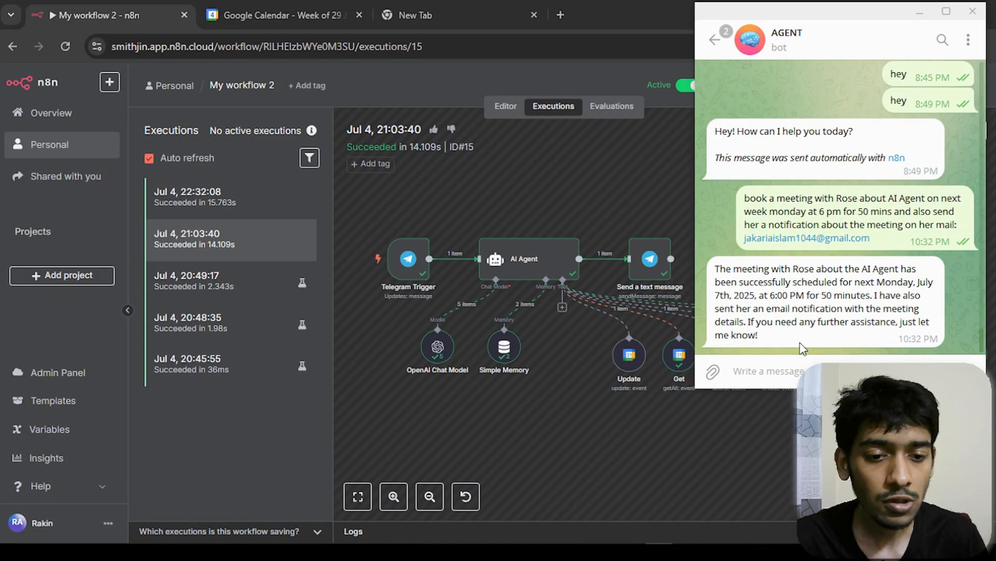
- Draft the question "do I have any meeting on next week monday?" in the AGENT chat
type("do I have any meeting on next week monday?")
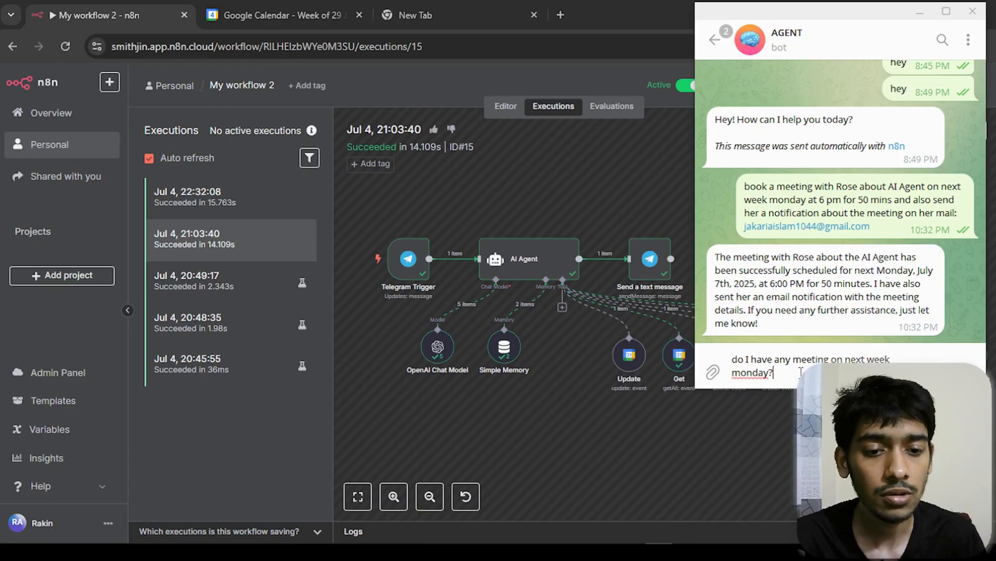
mouse_move(946, 372)
- Switch to Google Calendar and inspect the AI Agent meeting on Monday of next week, then return to the workflow
left_click(275, 14)
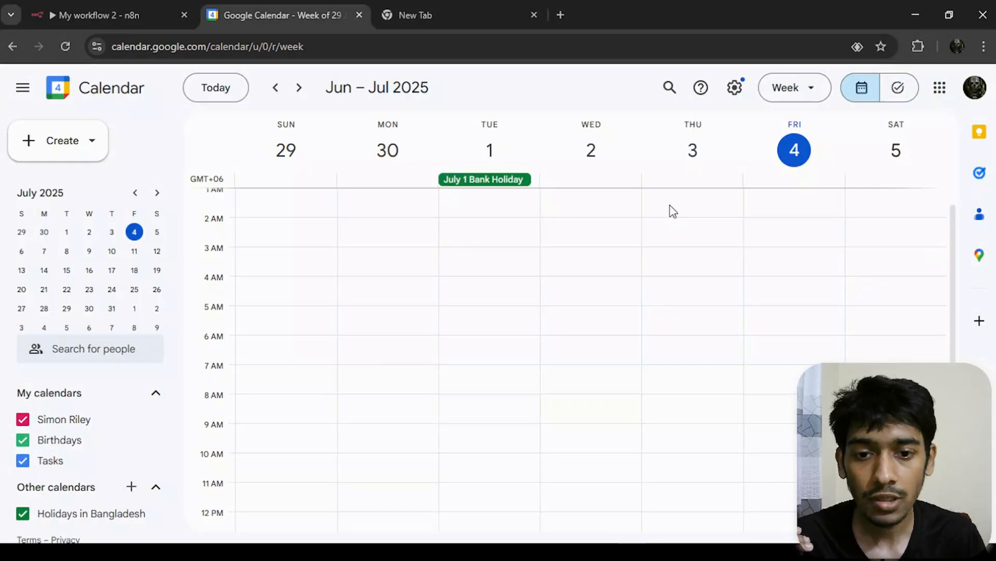
left_click(300, 88)
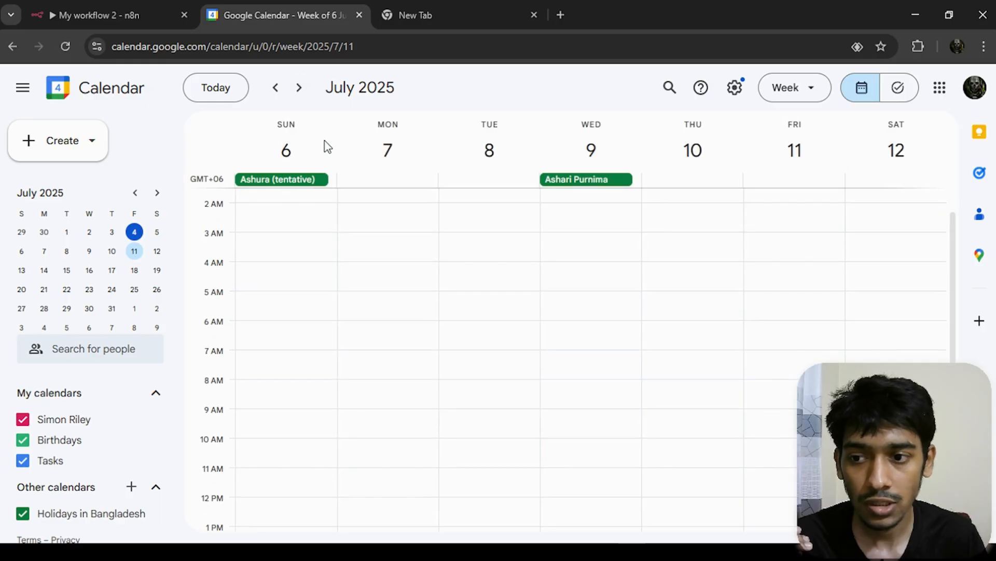
scroll(393, 311, "down", 7)
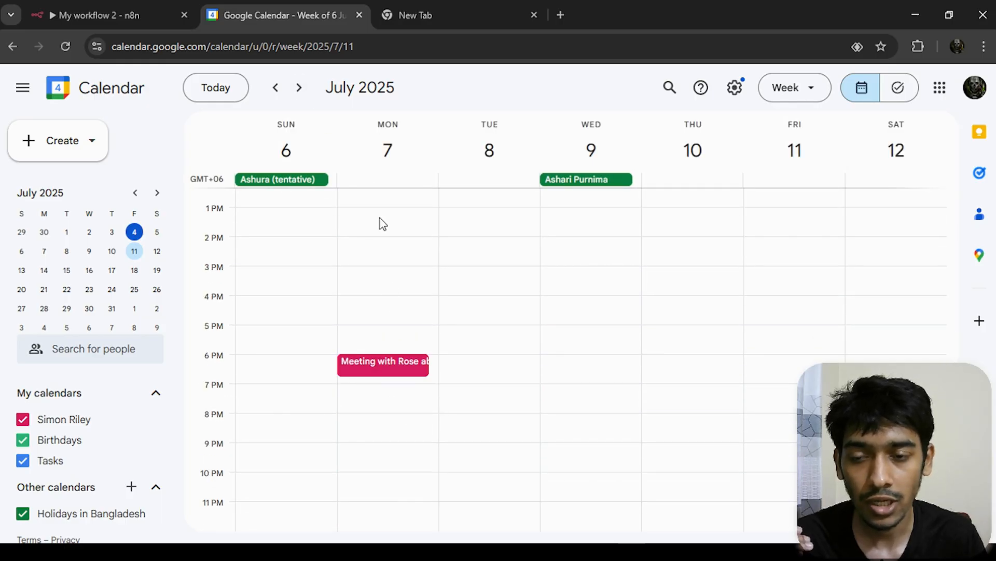
left_click(397, 364)
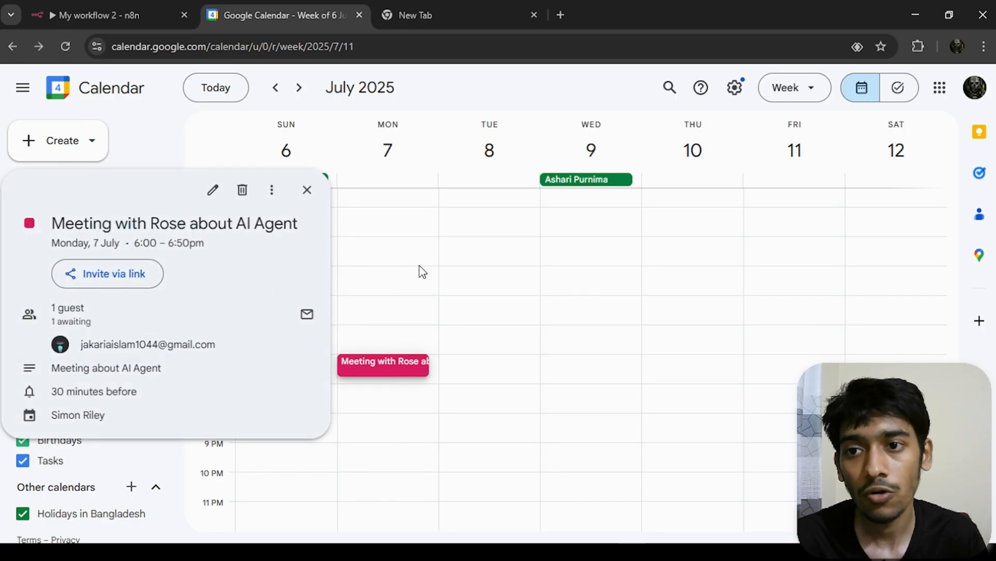
left_click(421, 268)
left_click(116, 6)
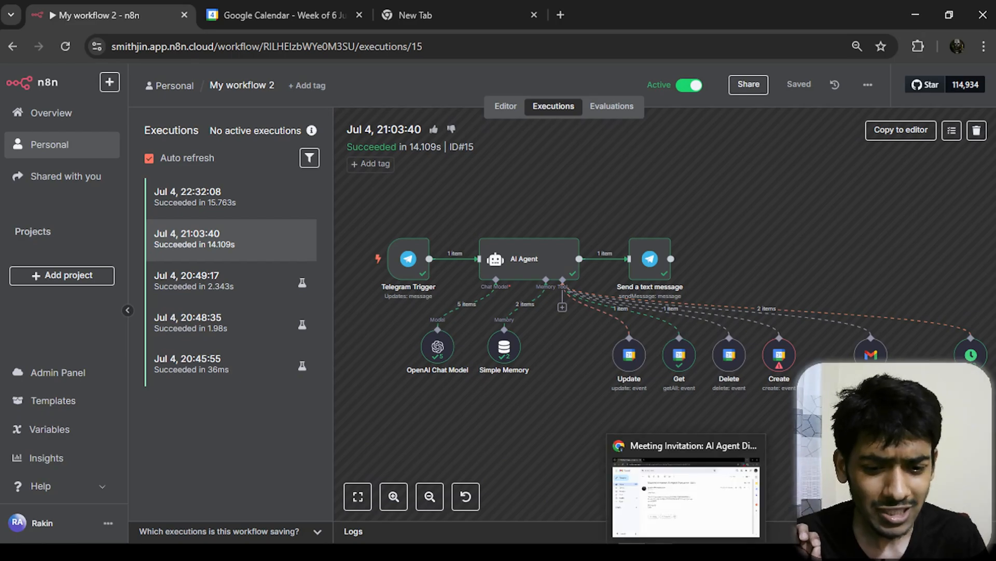
- Send the drafted question, and ask the bot to move the meeting to 16 july at the same time and email the invitee about the update
left_click(685, 551)
key("Return")
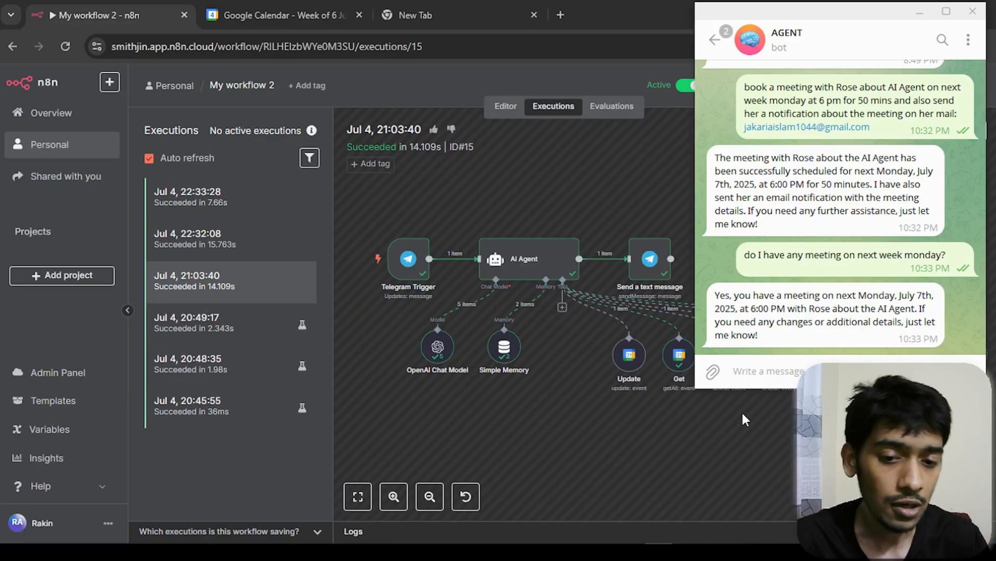
type("please replace the meeting from next week monday to 16 july at the same time and also send a mail to Rose about the update.")
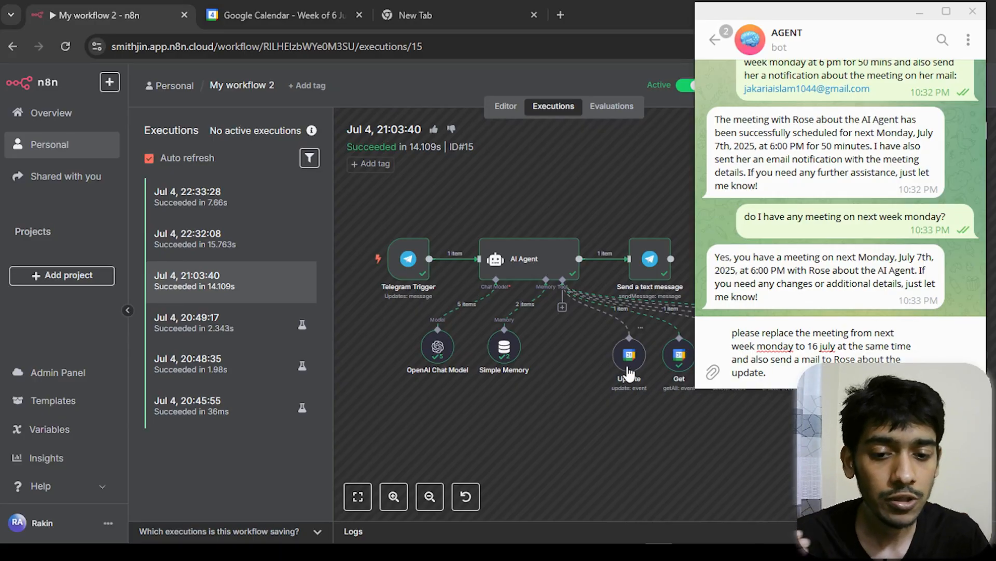
key("Return")
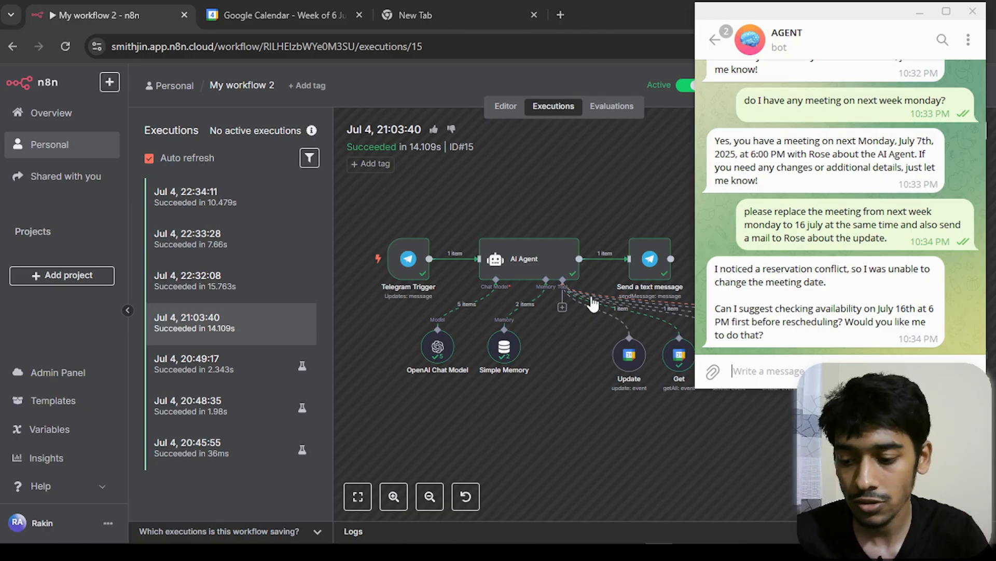
- Reply "yes absolutely" and then send "do this by yourself and I have no problem with that just book the meeting and notify her"
type("yes ab")
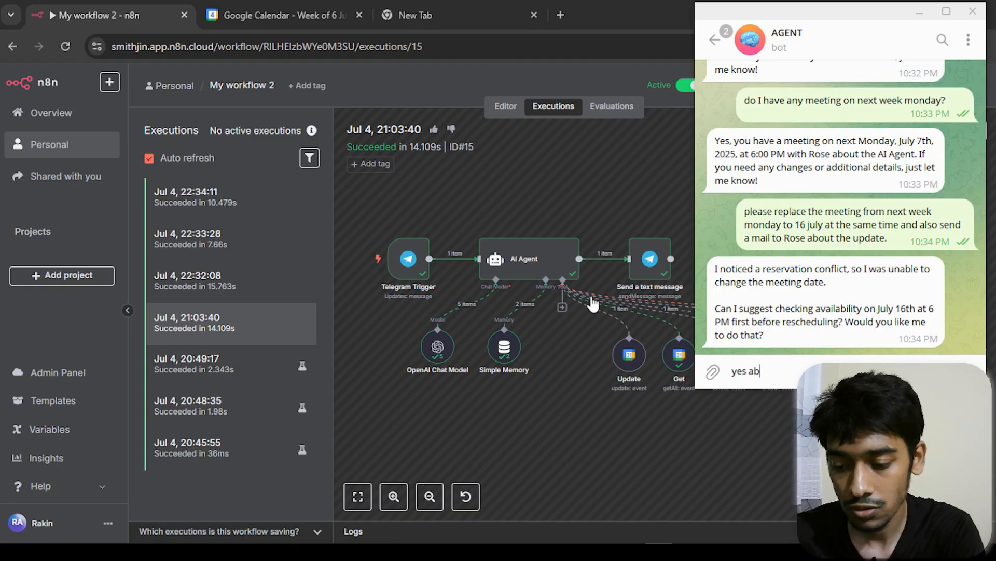
type("solutely")
key("Return")
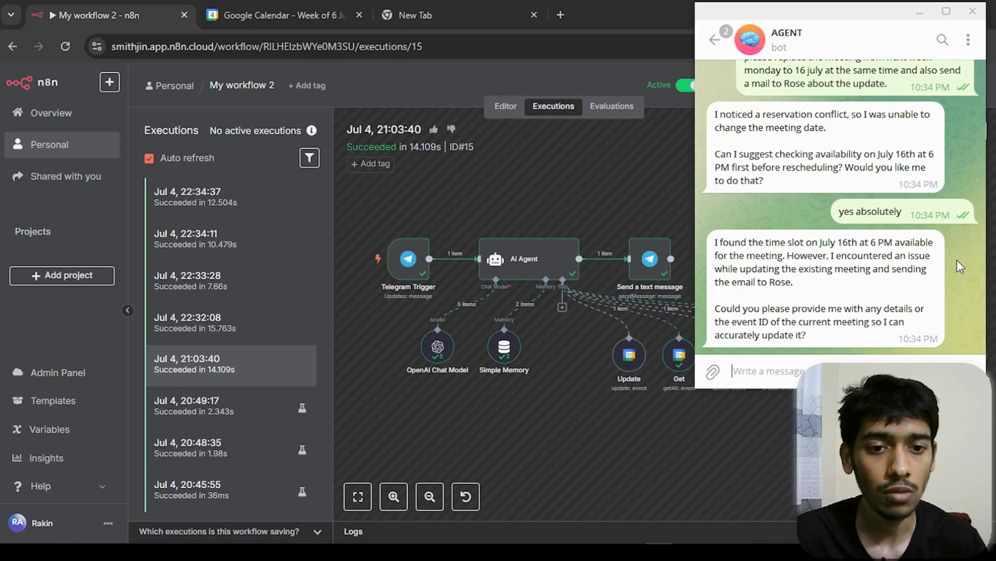
double_click(810, 252)
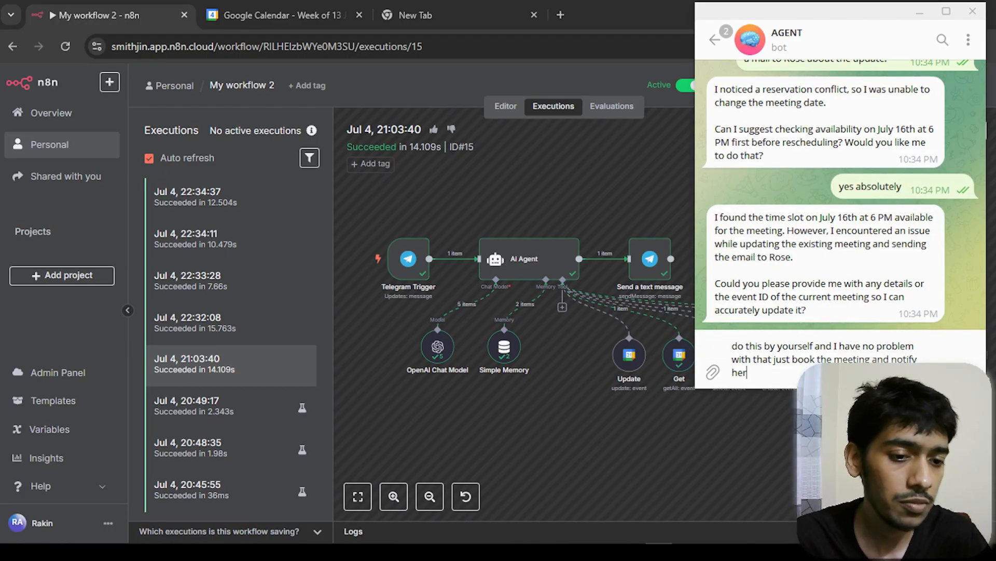
key("Return")
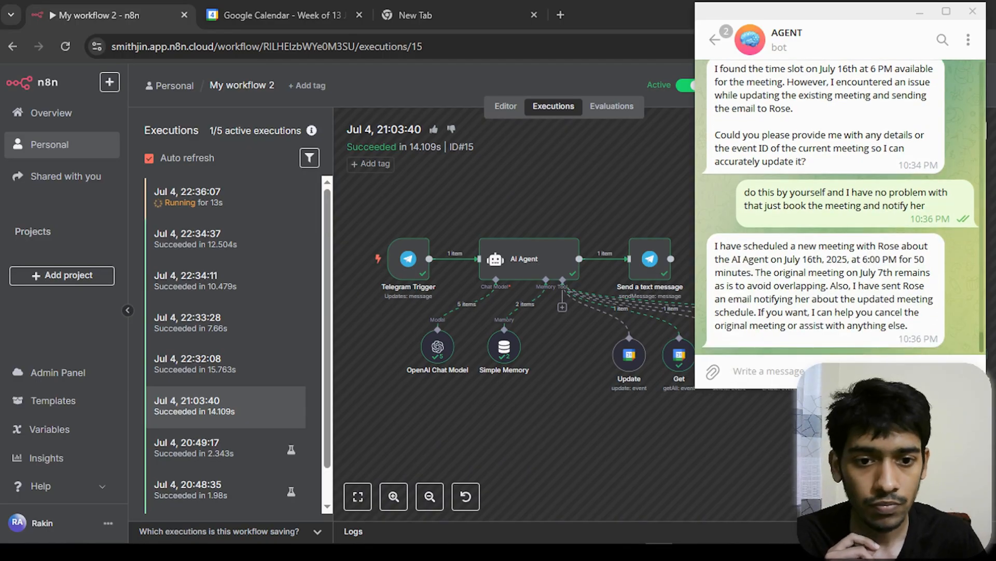
- Send the bot the message "cancel the previous meeting of the 7th july"
mouse_move(950, 371)
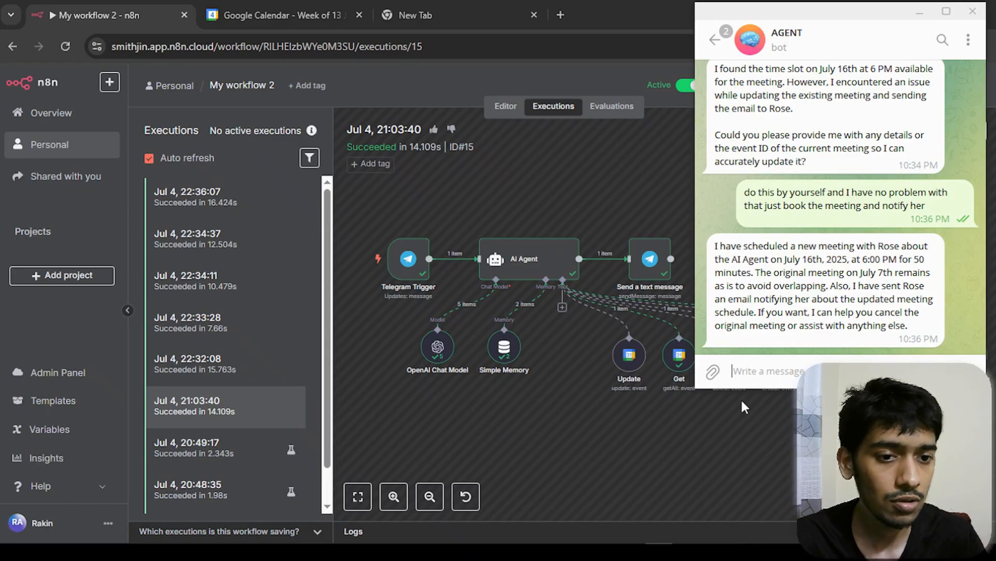
double_click(886, 294)
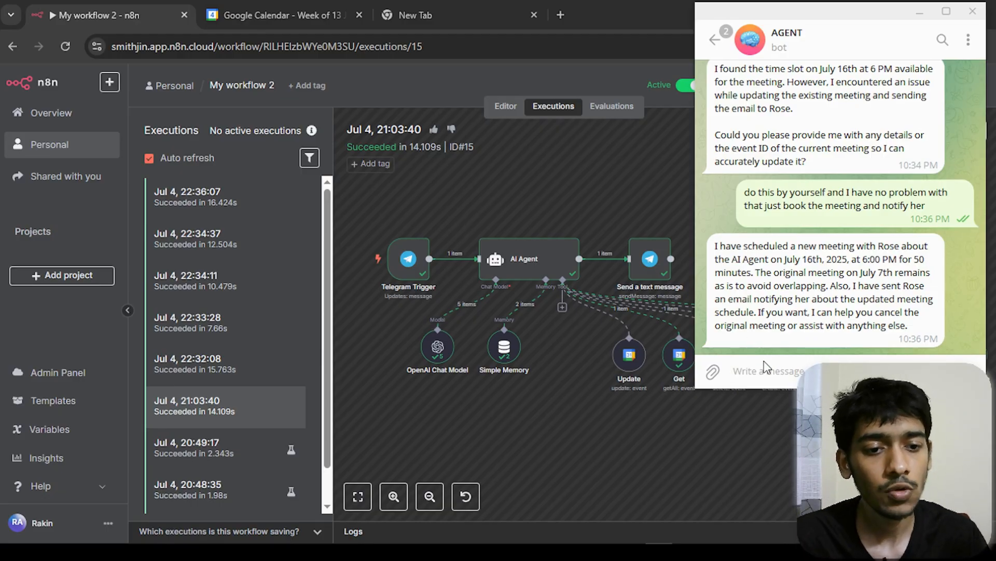
key("ctrl+v")
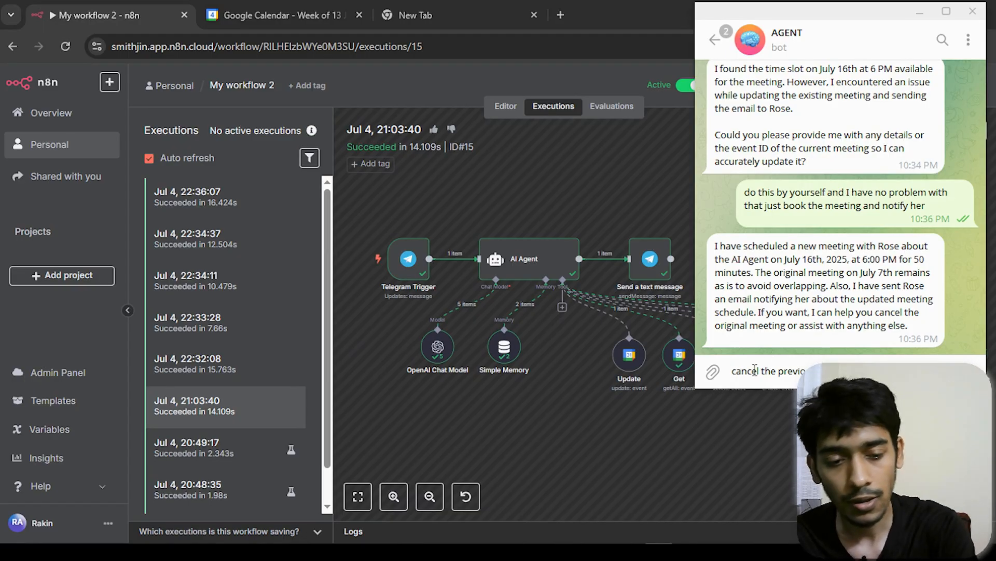
key("Return")
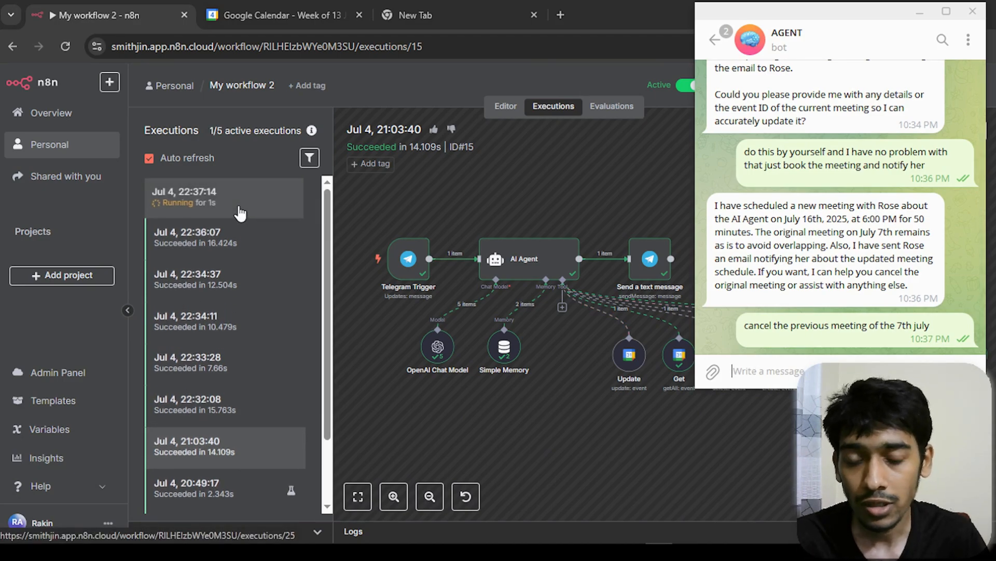
- Switch to the invitee's Gmail inbox and read the updated meeting schedule email and the July 7th meeting cancellation email
mouse_move(632, 553)
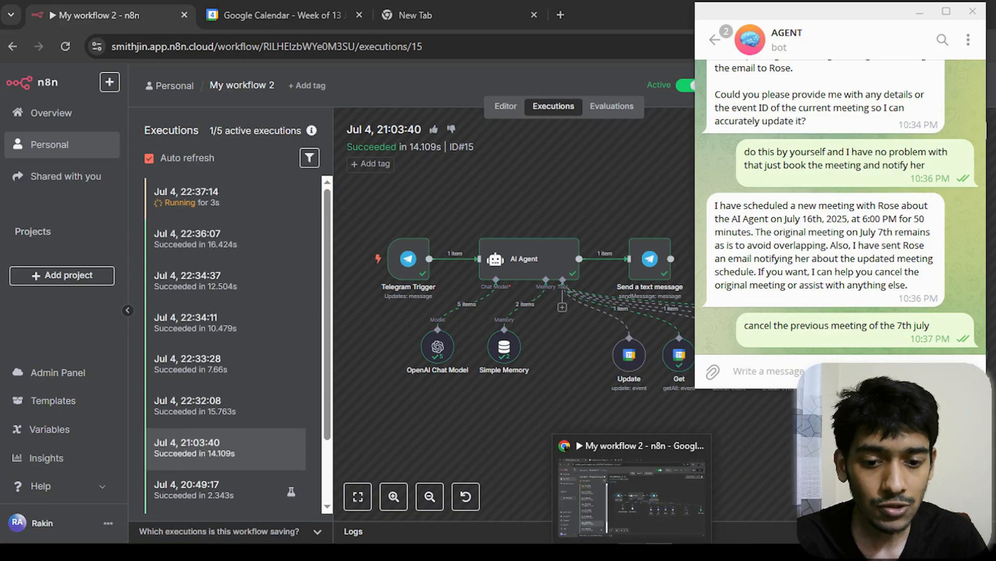
mouse_move(686, 552)
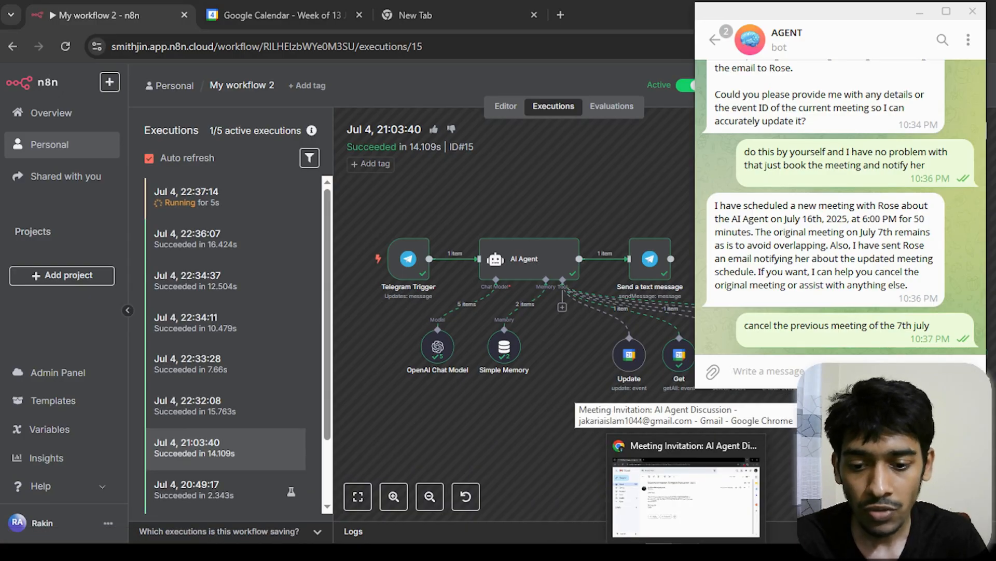
left_click(686, 495)
left_click(193, 136)
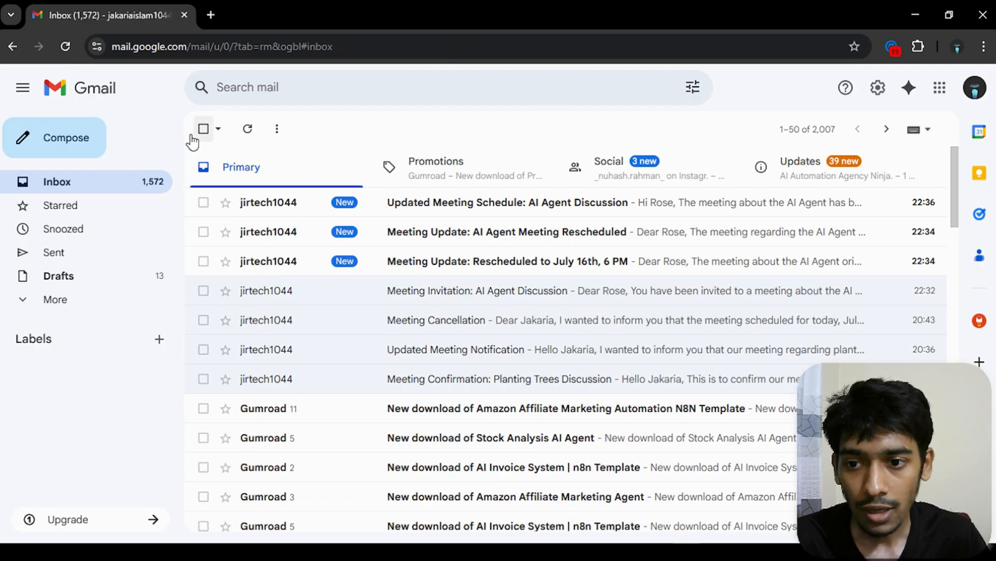
left_click(402, 218)
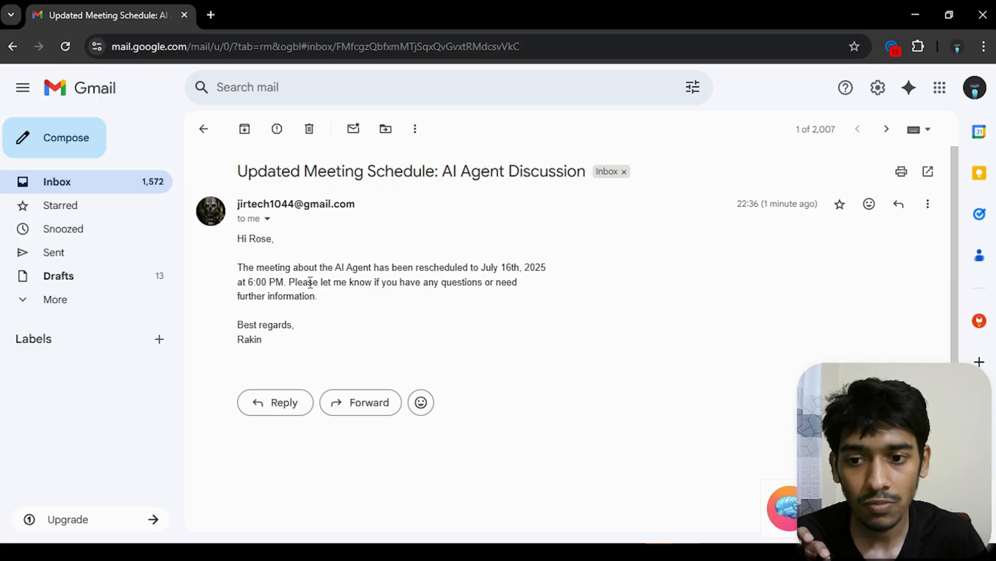
left_click(202, 131)
left_click(478, 214)
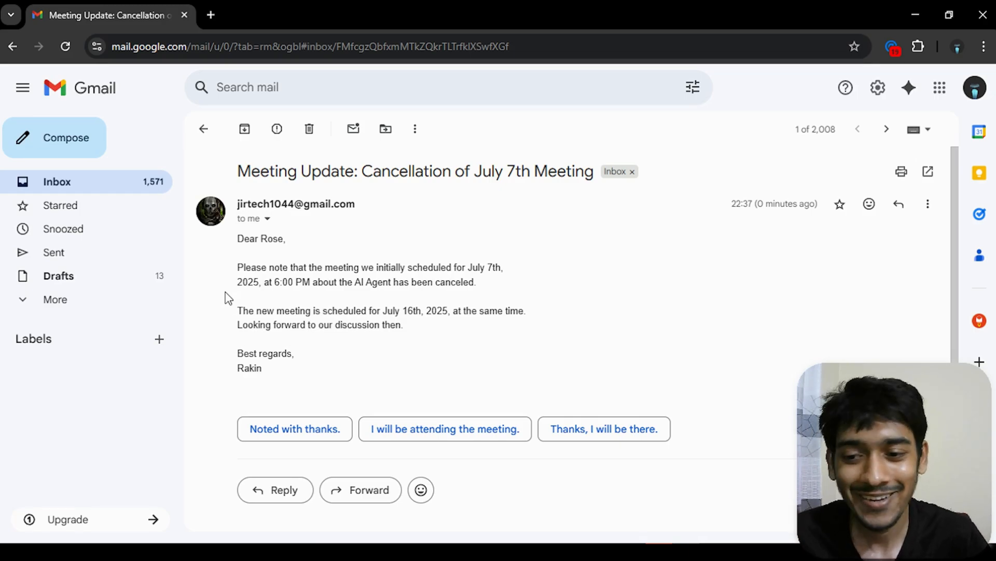
- Close the cancellation email and return to the n8n workflow's executions
left_click(203, 129)
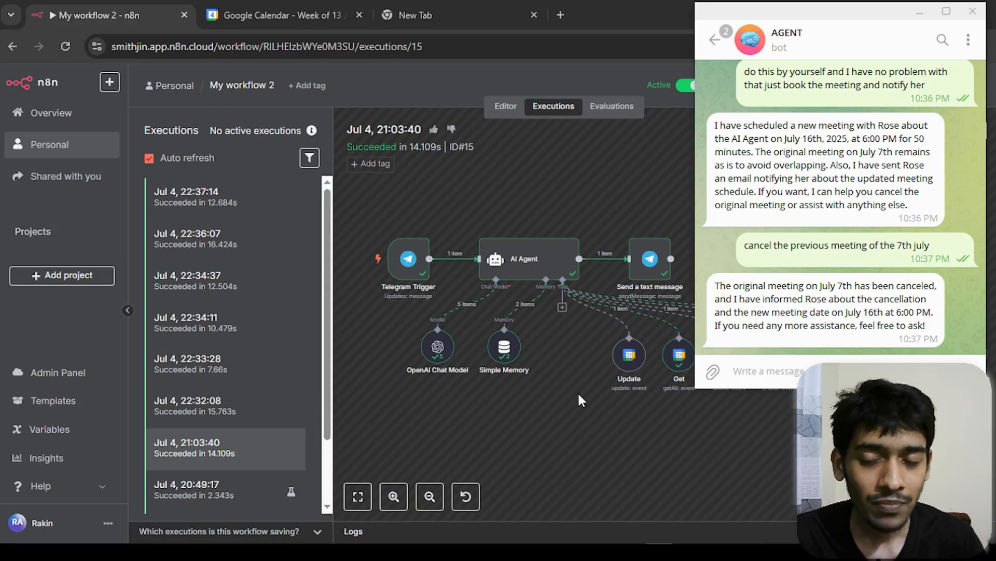
left_click(574, 205)
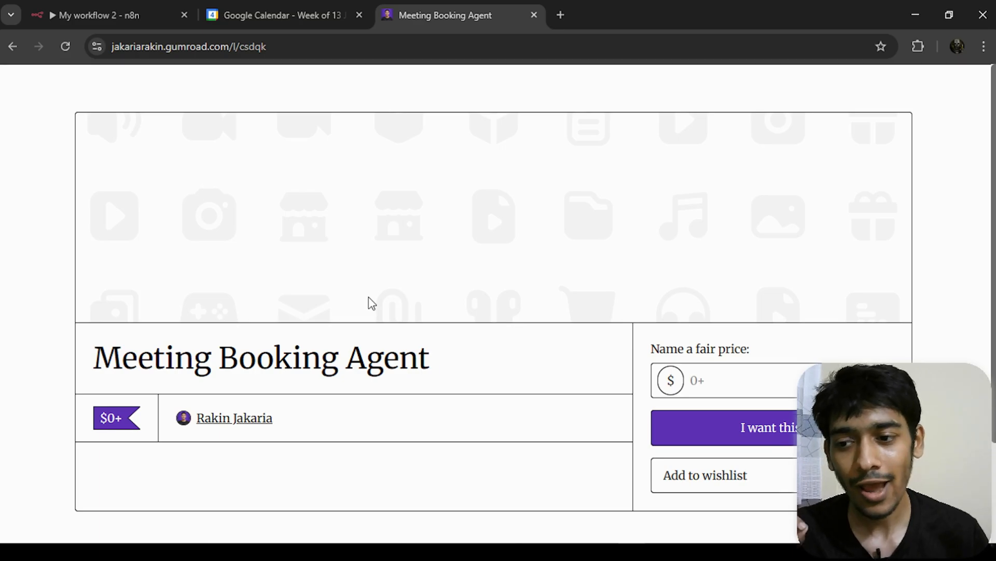
- On the Meeting Booking Agent's Gumroad page, set the price to $0 and proceed to checkout
left_click_drag(101, 343, 419, 358)
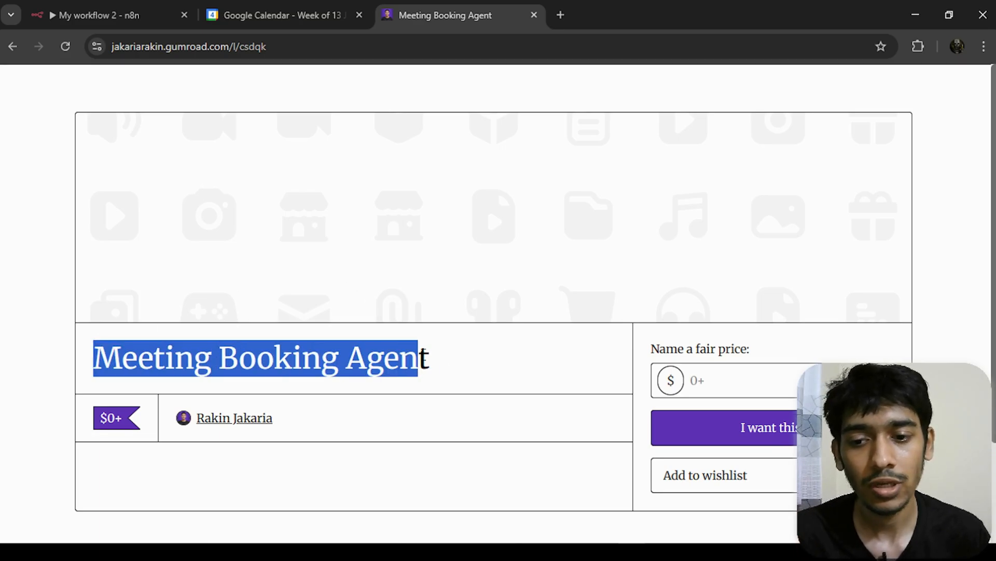
left_click(474, 365)
scroll(648, 363, "down", 2)
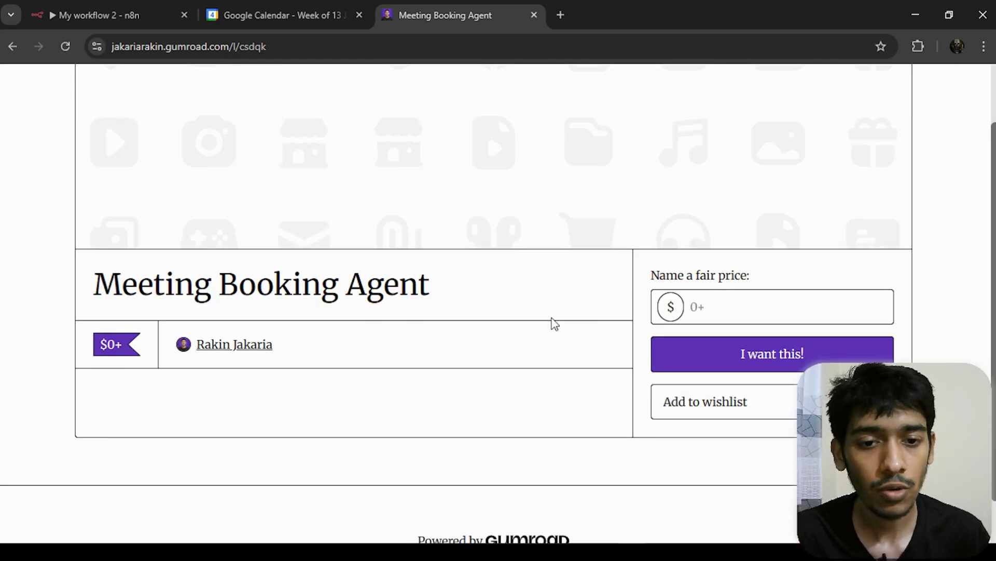
triple_click(670, 277)
left_click(708, 307)
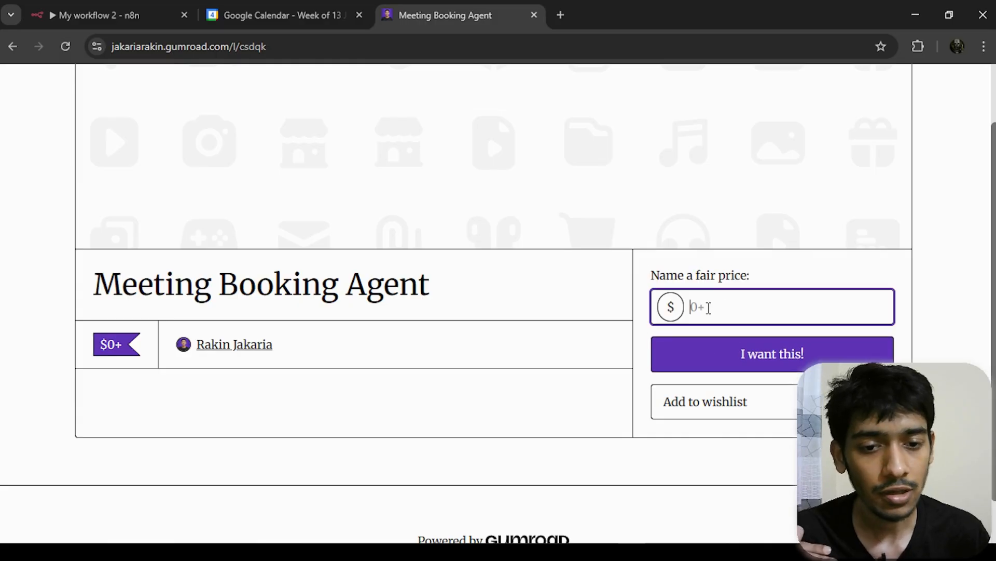
type("0")
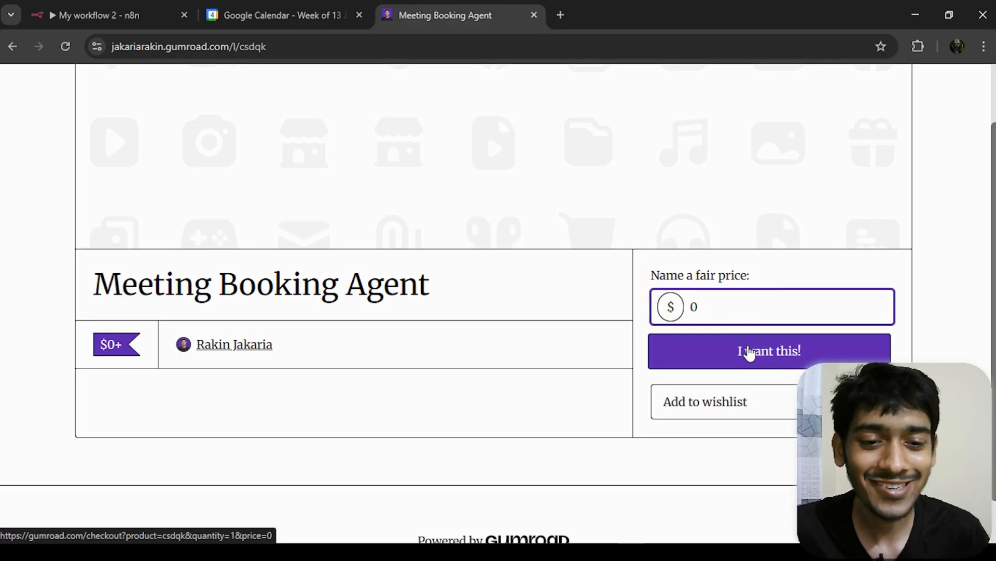
left_click(748, 355)
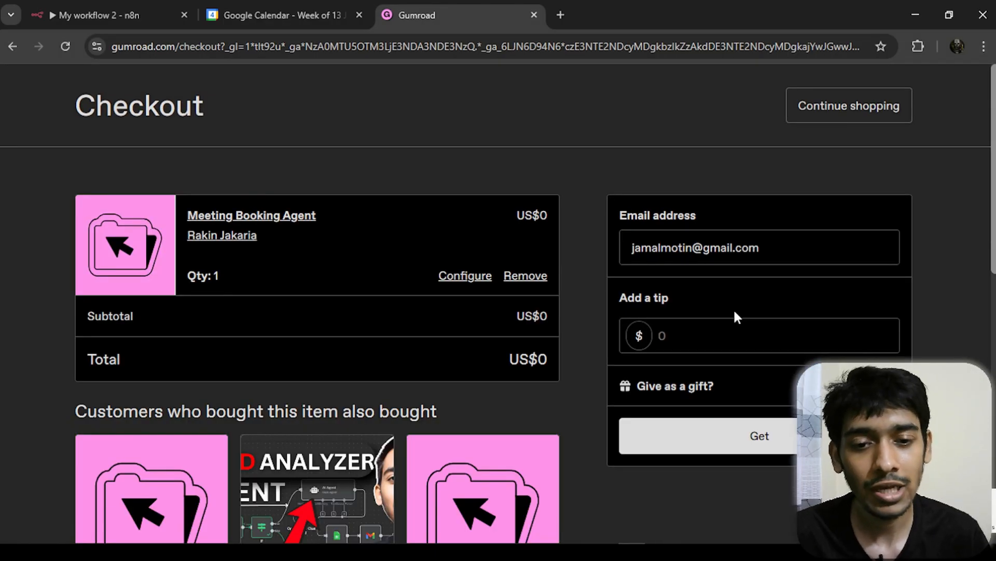
- Complete the free checkout without a tip, start downloading the Meeting_Booking_Agent_by_RJ JSON file, and dismiss the save dialog
left_click(711, 337)
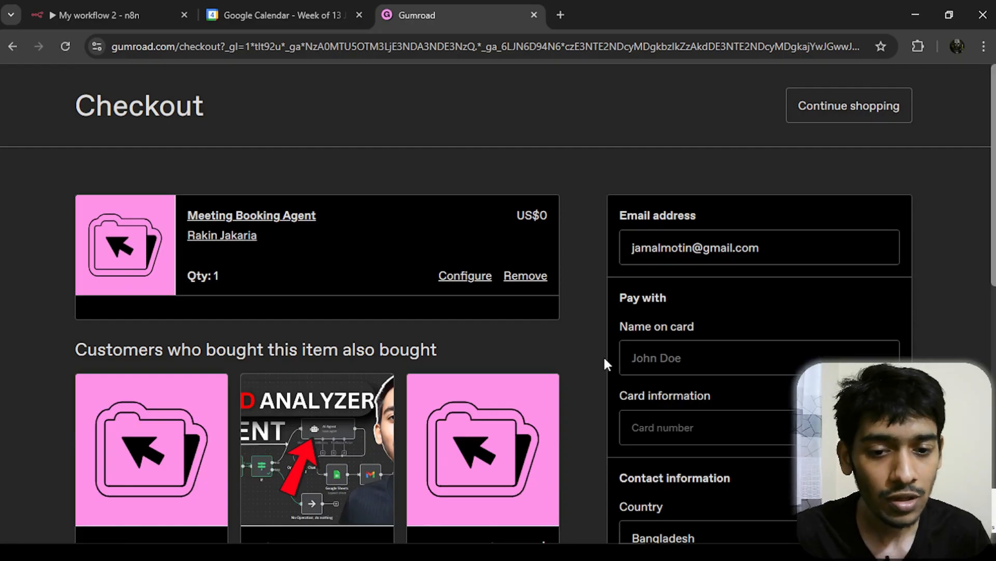
left_click(702, 438)
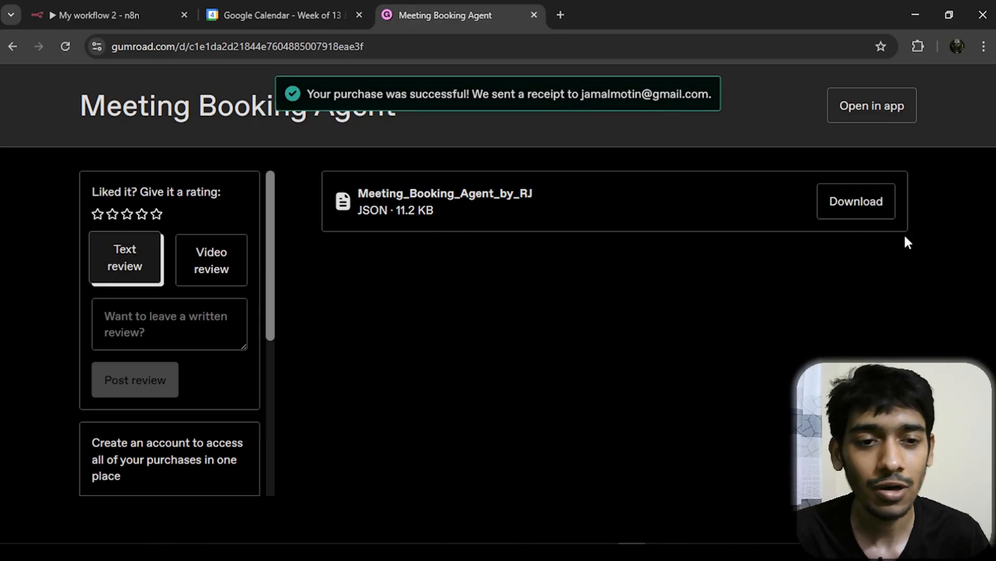
left_click(874, 200)
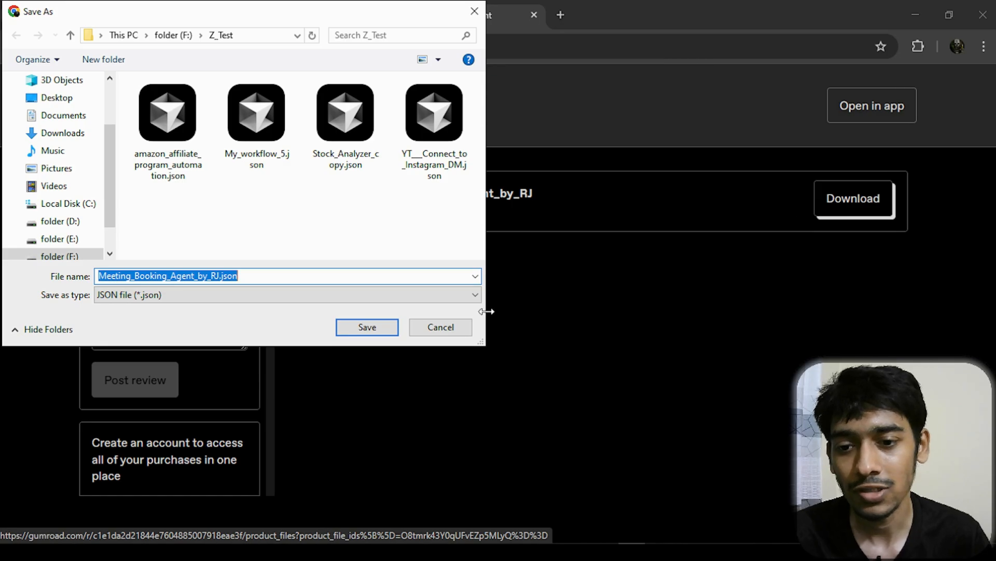
left_click(462, 326)
- Create a new n8n workflow and import Meeting_Booking_Agent_by_RJ.json into it from the make blueprints folder
left_click(93, 15)
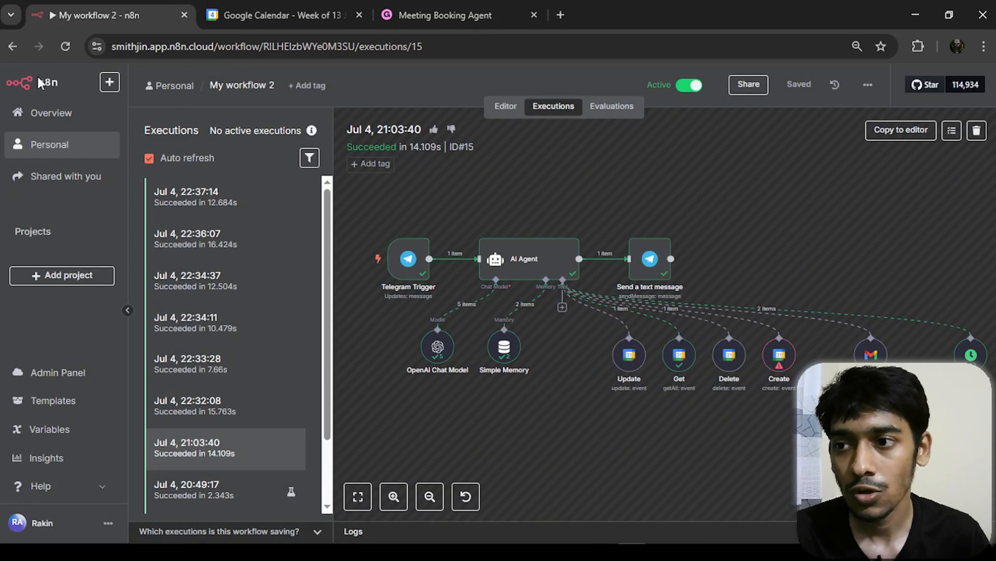
key("ctrl+alt+n")
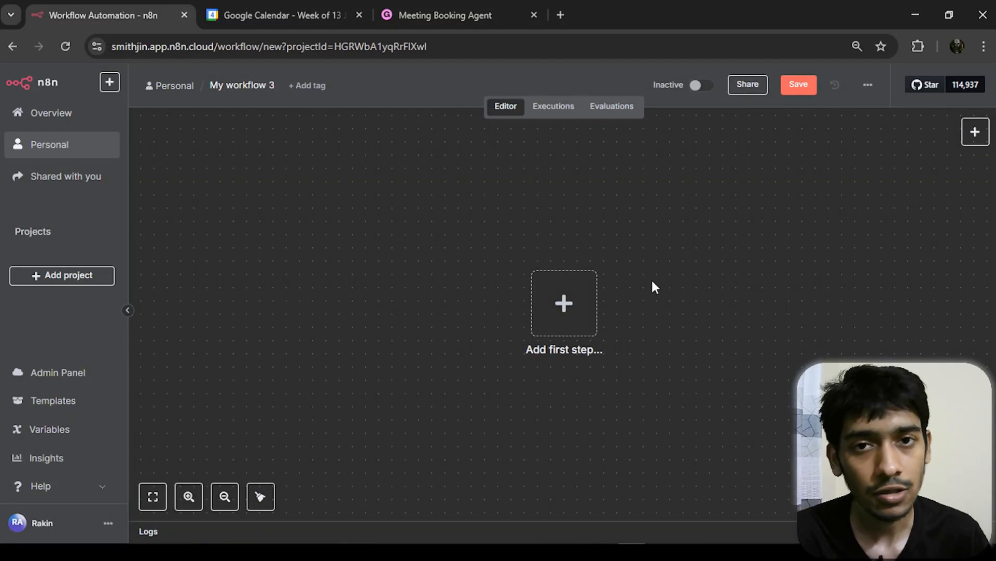
left_click(867, 86)
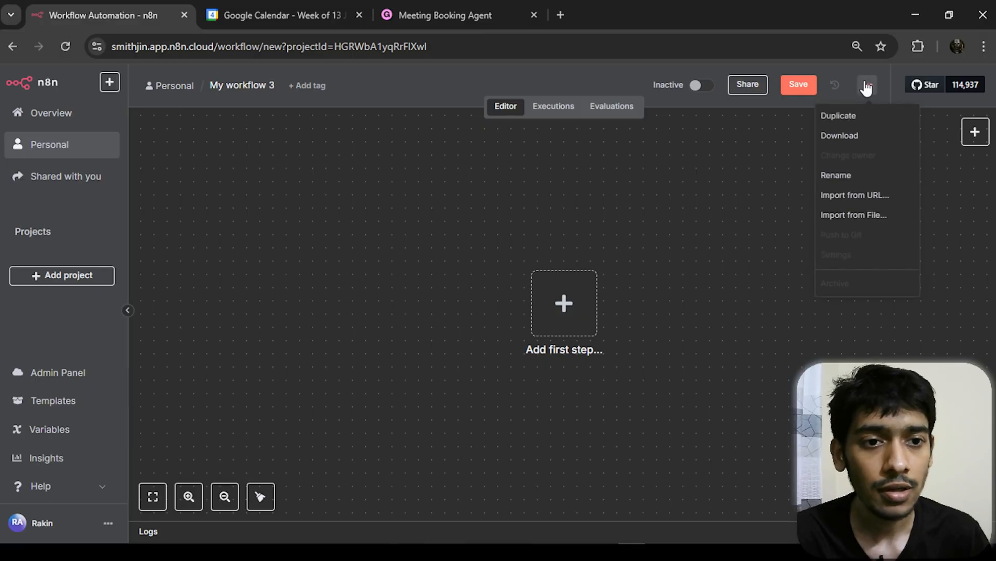
left_click(864, 220)
scroll(306, 233, "down", 2)
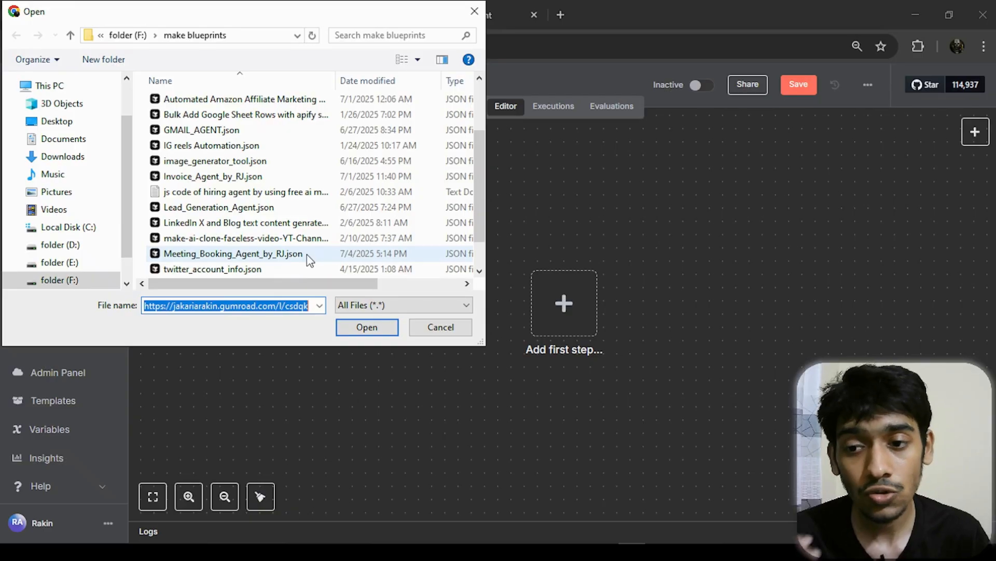
left_click(291, 253)
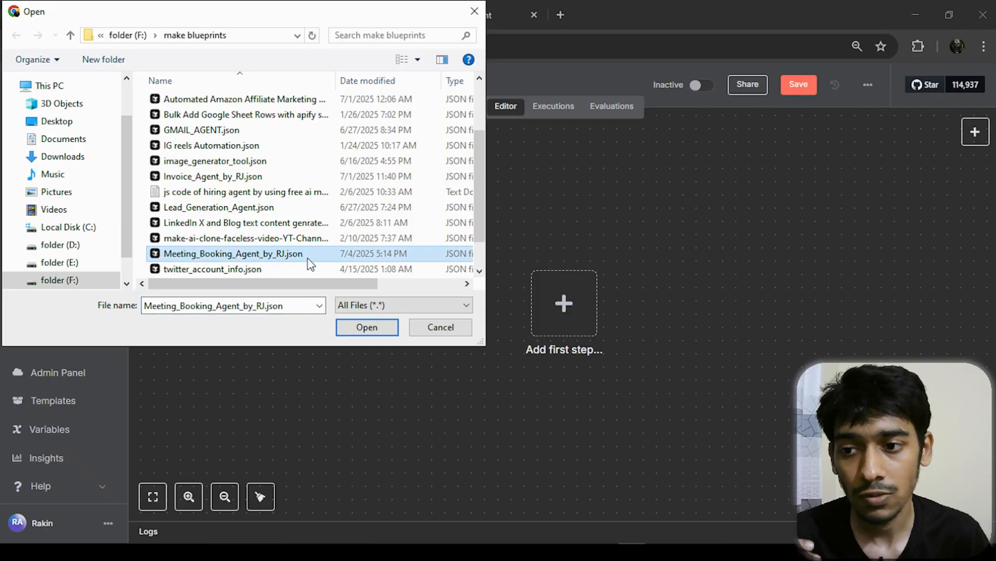
left_click(363, 327)
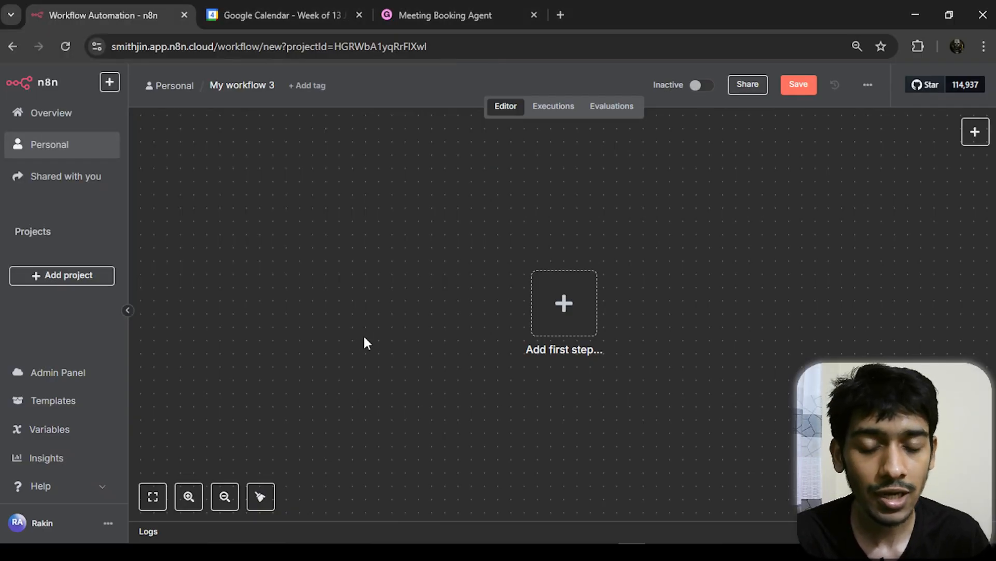
scroll(883, 280, "down", 3)
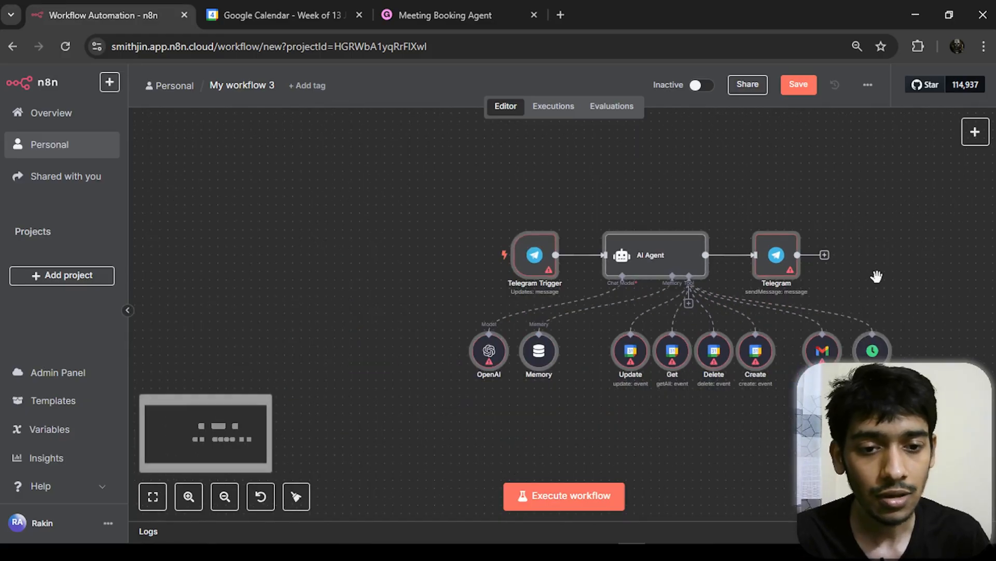
left_click_drag(878, 276, 839, 266)
scroll(686, 263, "up", 2)
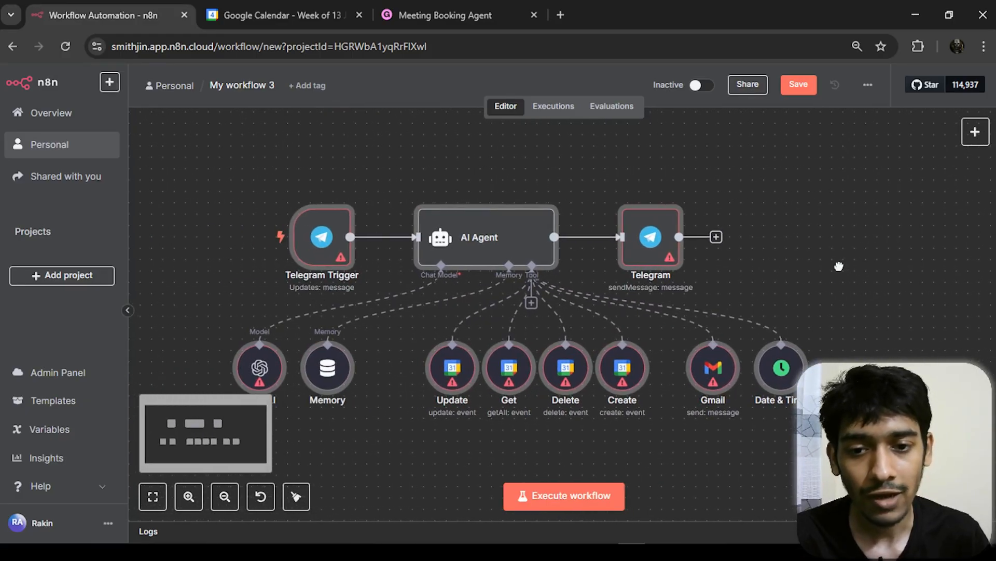
- Open the imported Telegram Trigger, Update and Get nodes in turn to assign their saved account credentials, returning to the canvas after each
double_click(335, 254)
left_click(90, 91)
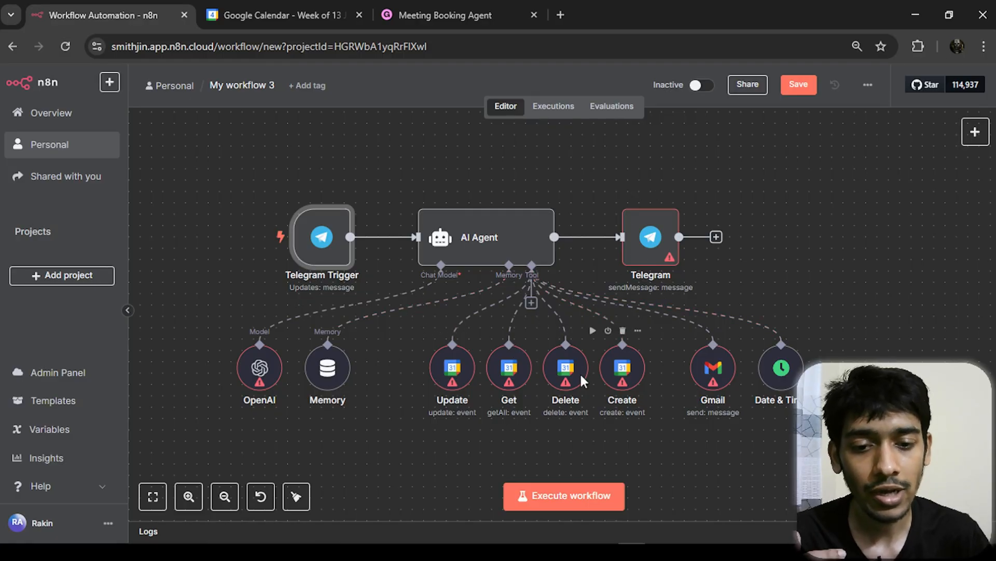
left_click(457, 382)
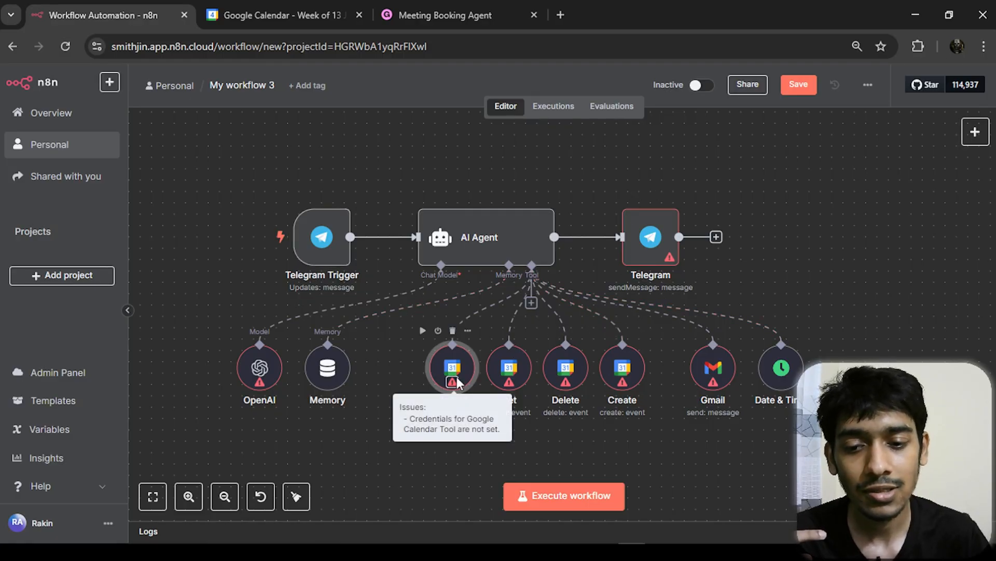
double_click(463, 375)
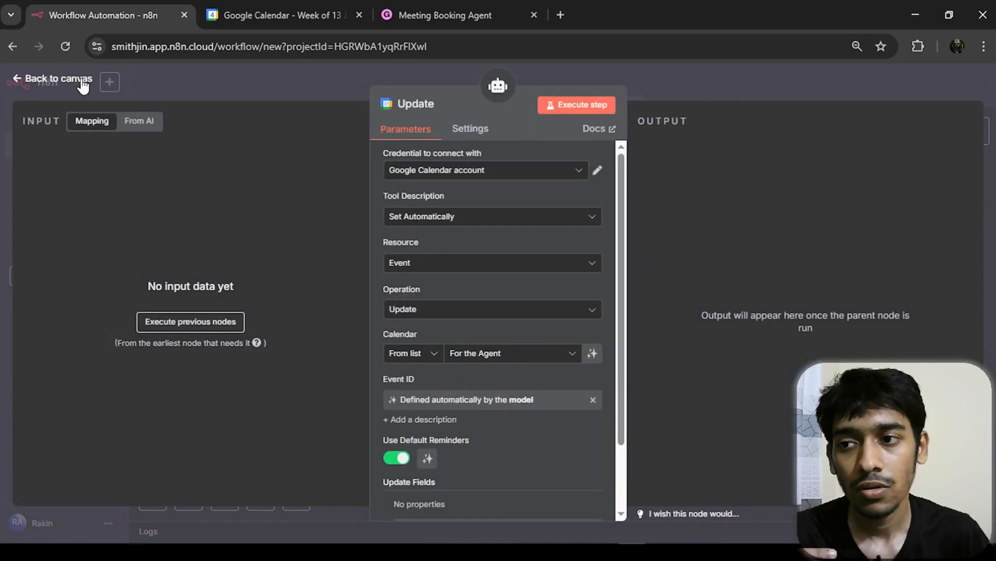
left_click(58, 79)
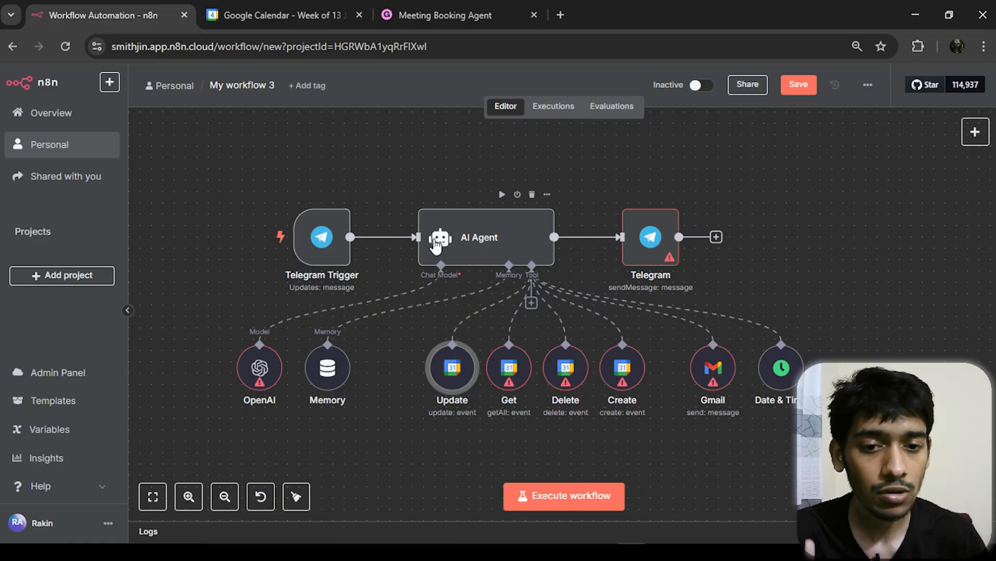
left_click(505, 379)
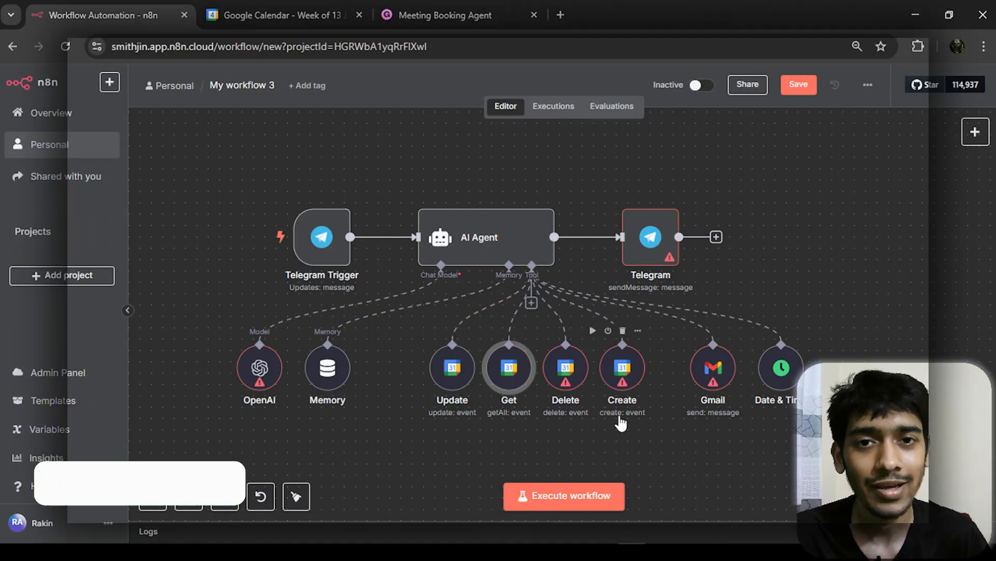